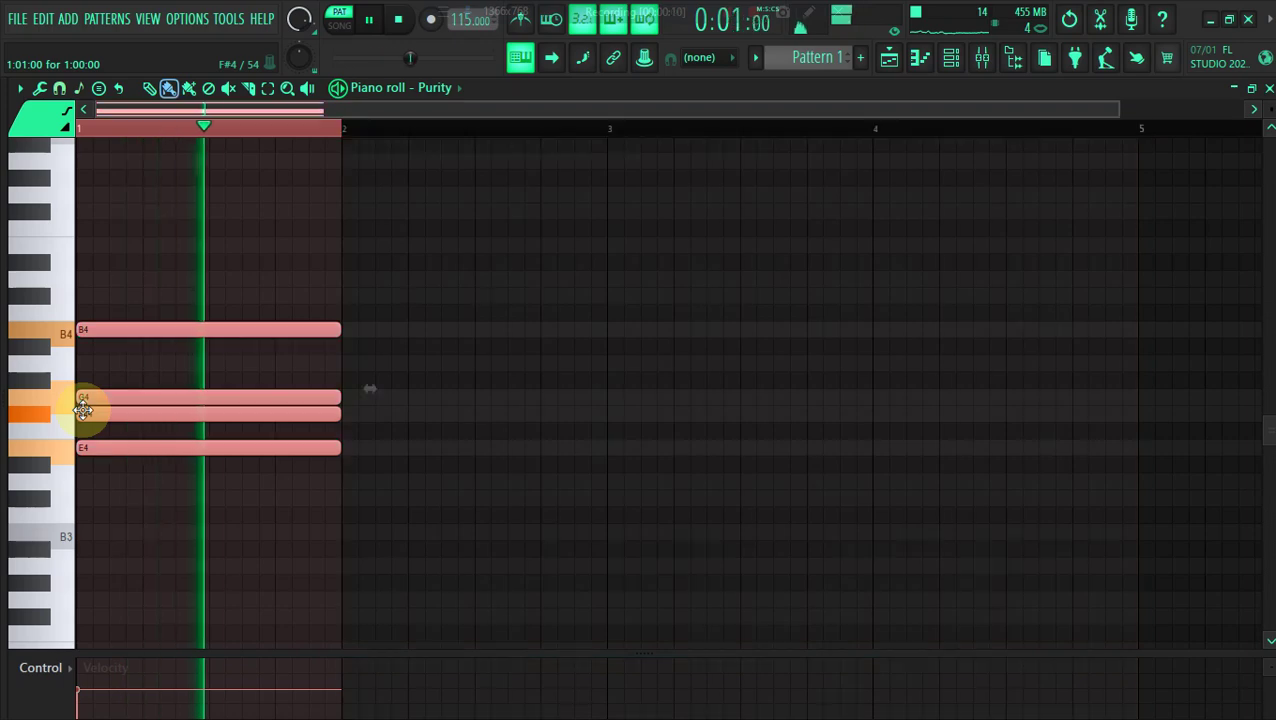
Duplicate the bar 1 chord into bar 2 and raise the copy's F#4 note one octave to F#5
key(space)
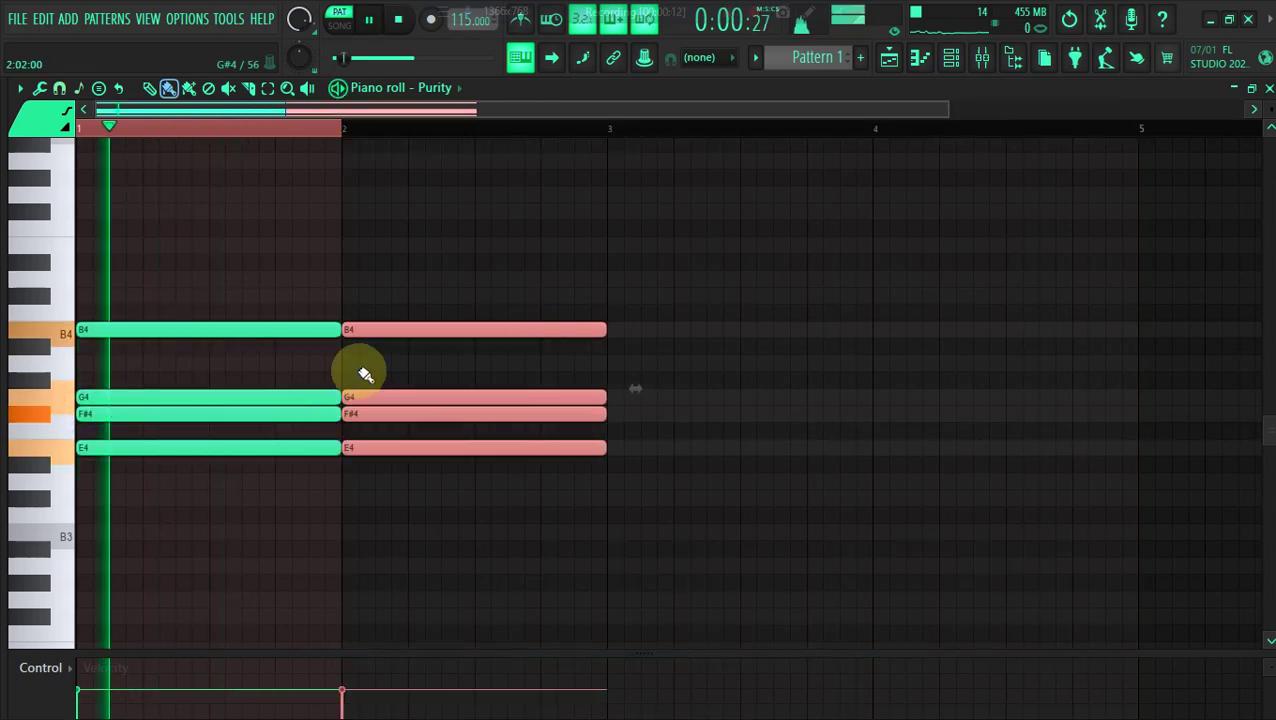
key(space)
click(267, 88)
key(space)
click(383, 415)
key(space)
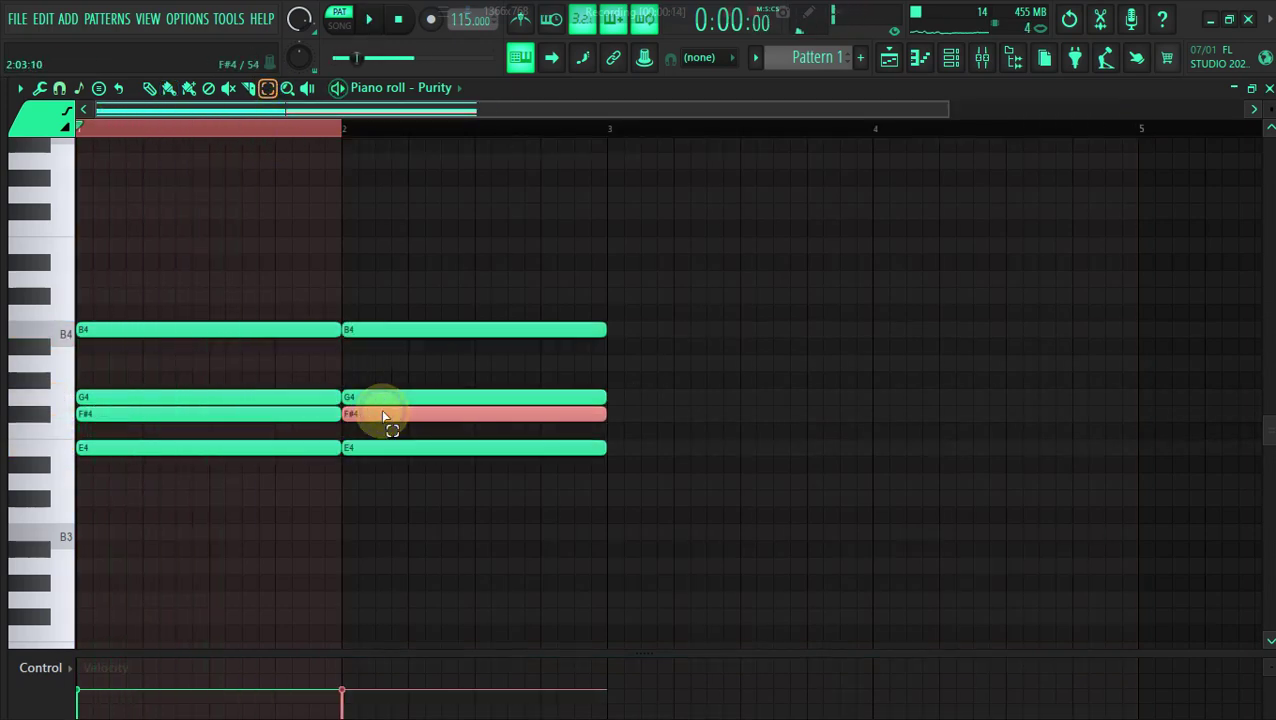
key(ctrl+Up)
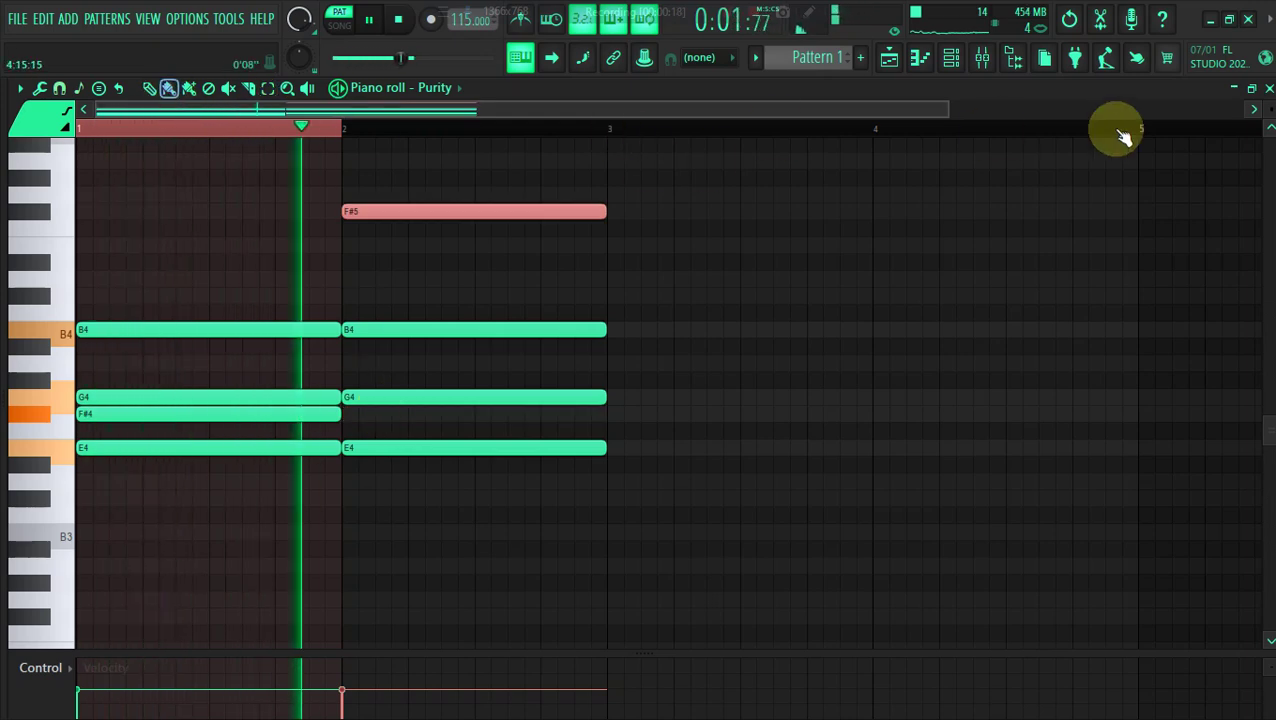
Duplicate the two-bar progression into bars 3 and 4 and transpose the copies down so their lowest notes are D4
key(ctrl+a)
click(948, 228)
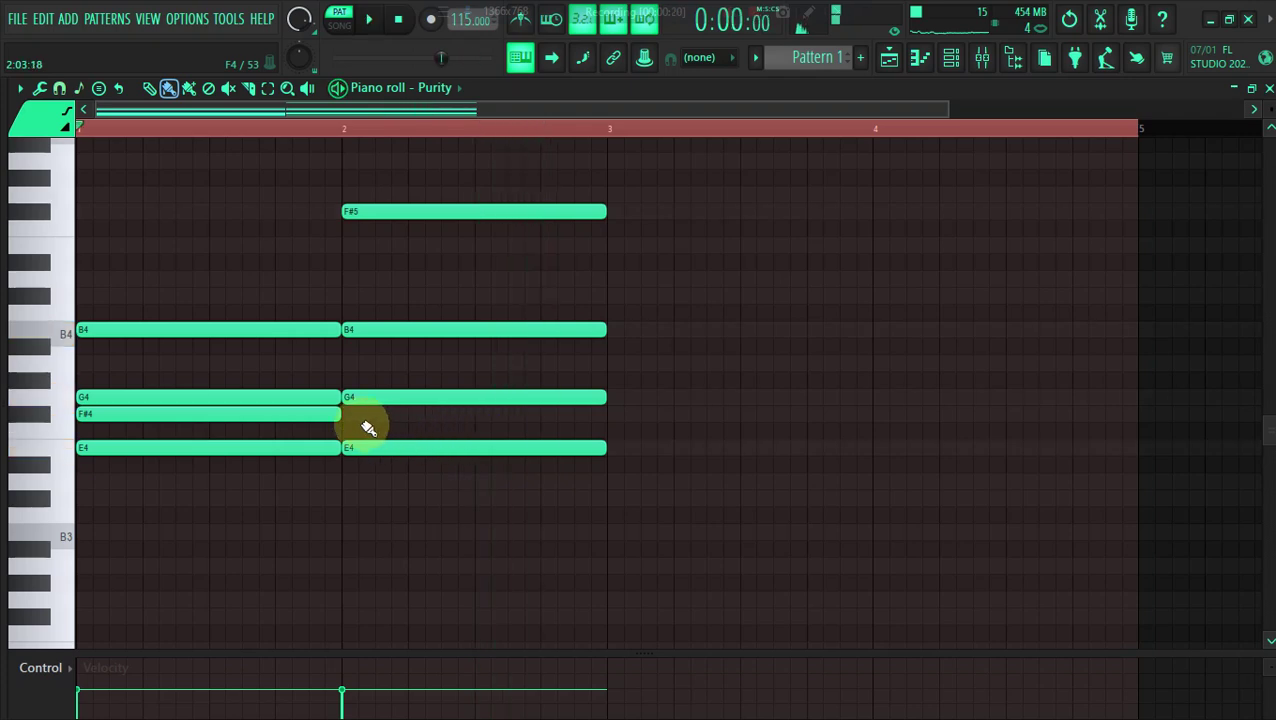
key(ctrl+a)
key(ctrl+b)
key(space)
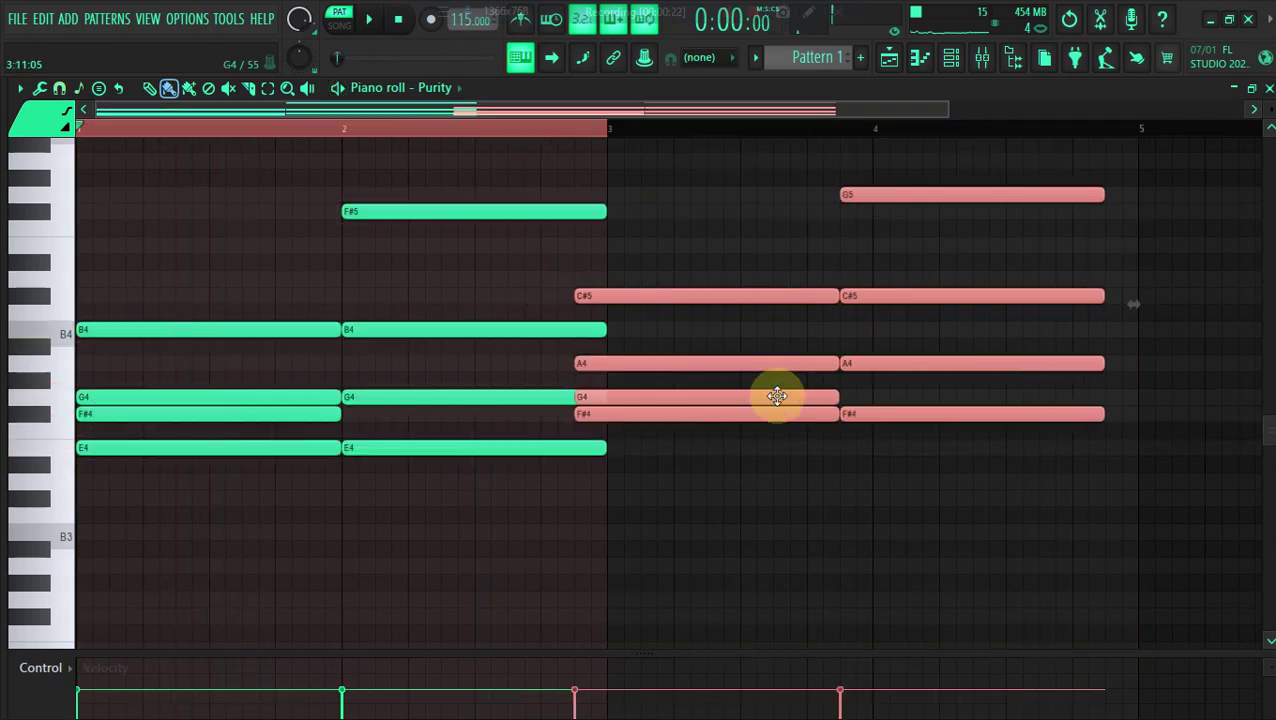
drag(809, 452, 811, 464)
key(space)
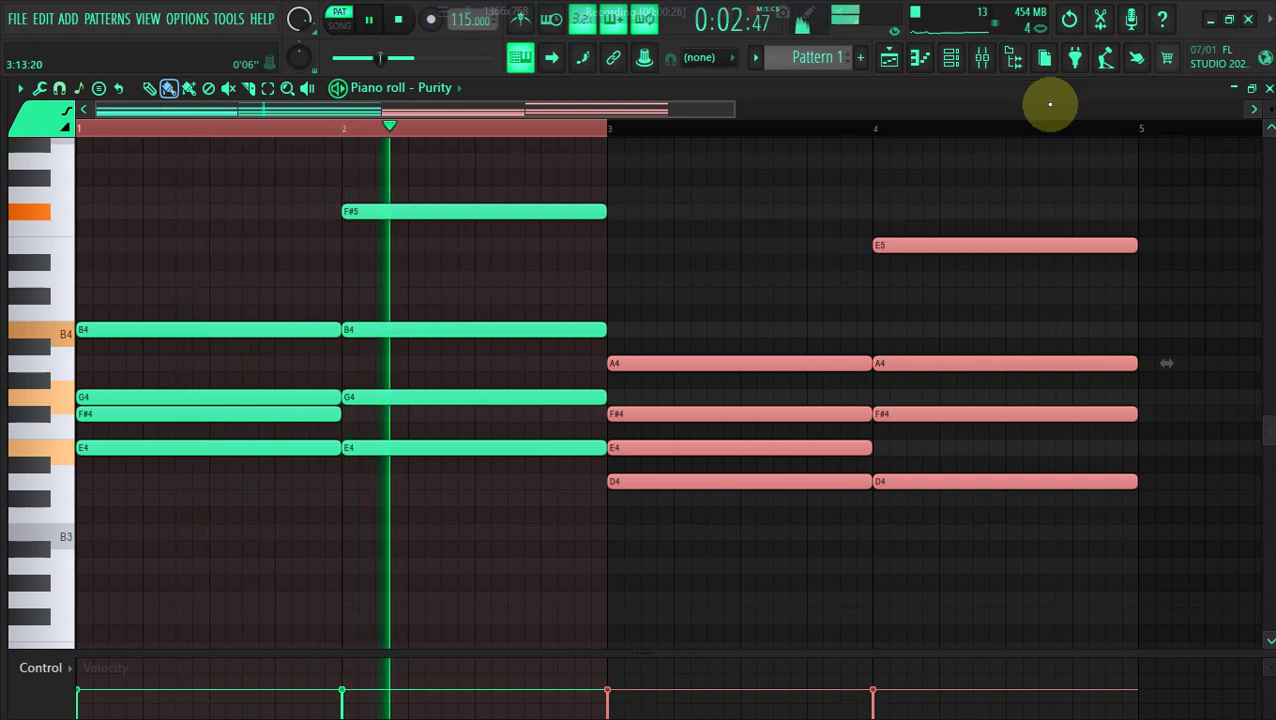
Extend the loop range over all four bars and slice the last two steps off the bar 1 chord
key(ctrl+a)
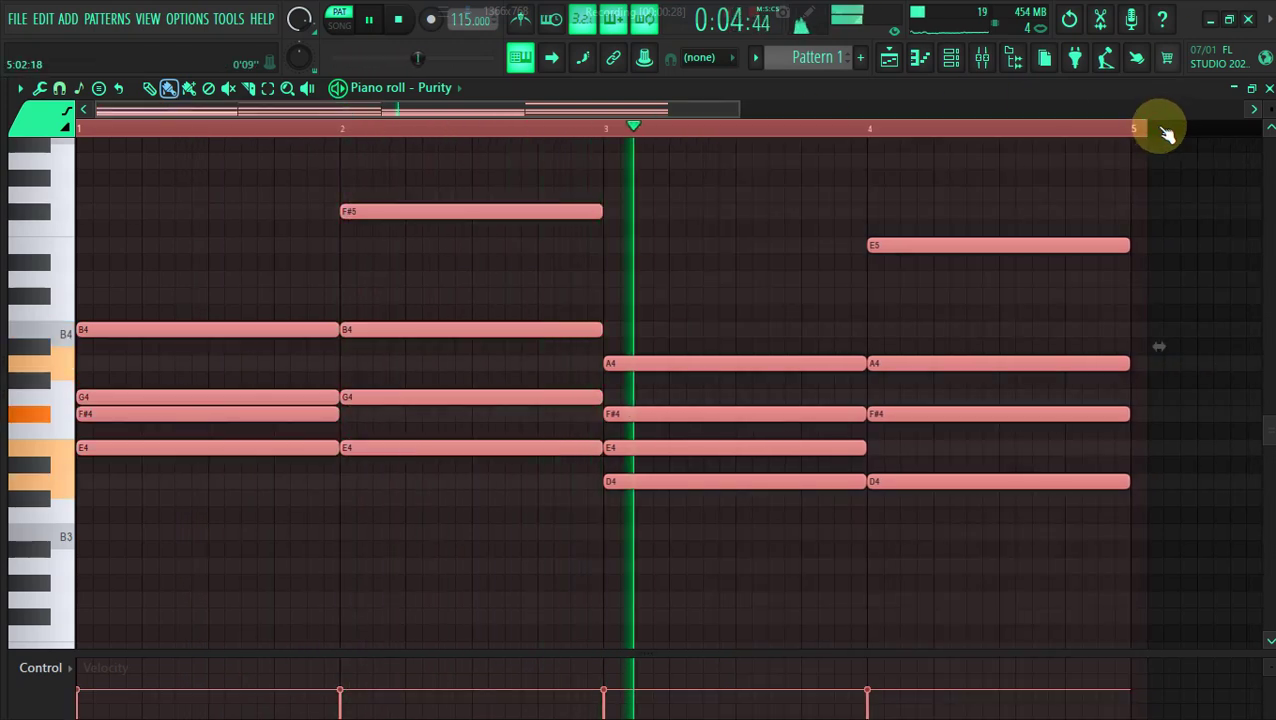
click(1150, 183)
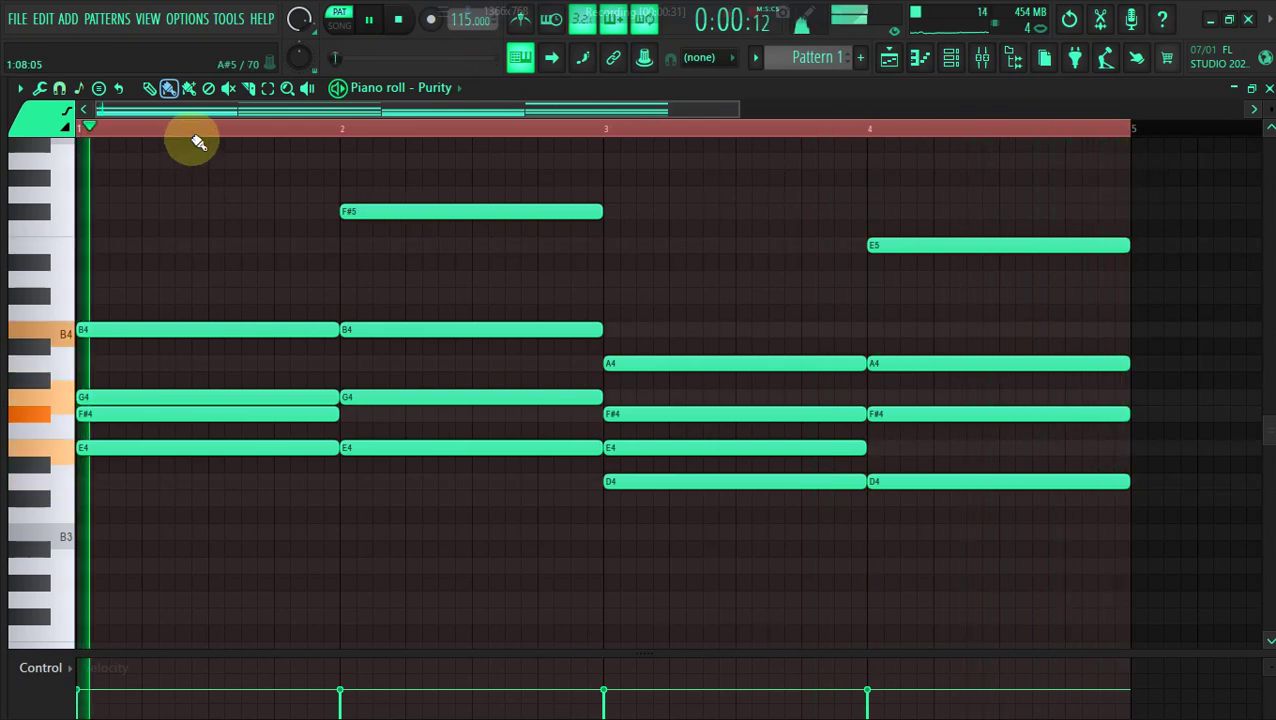
right_click(268, 89)
click(268, 89)
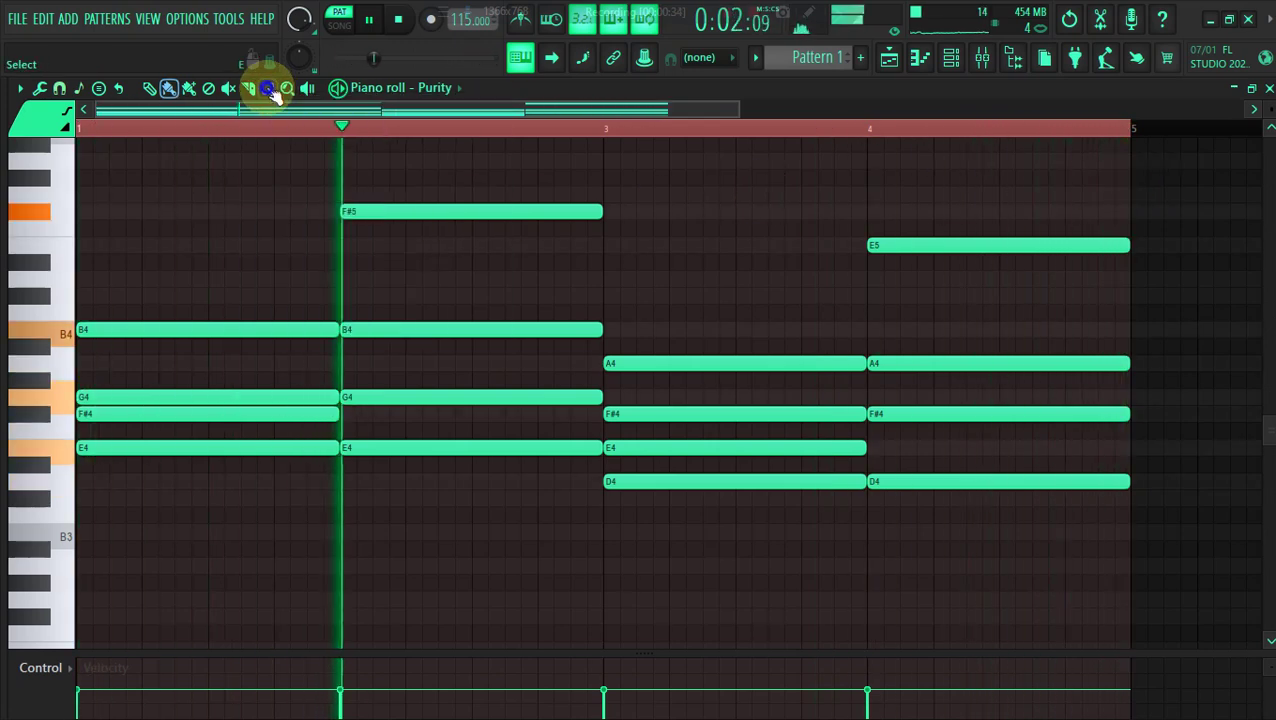
key(space)
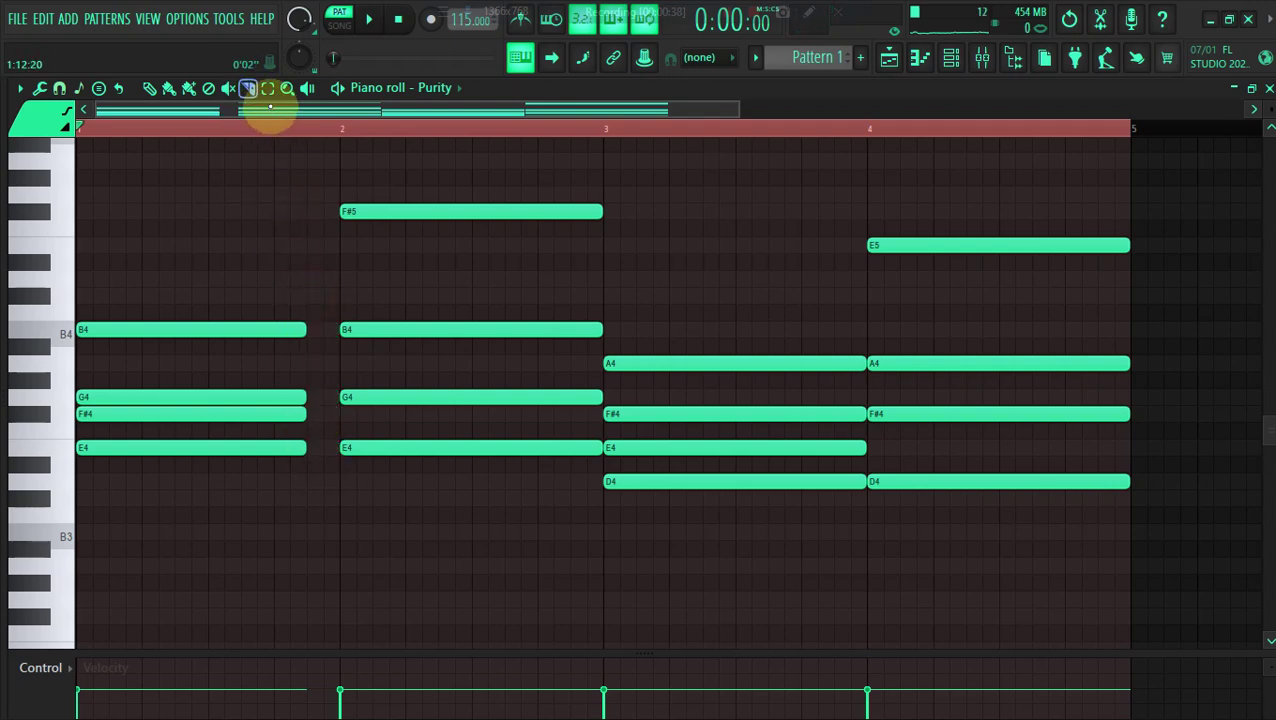
Select the bar 2 chord and shift it two steps earlier to meet the end of the first chord
drag(351, 141, 399, 513)
key(space)
key(shift+Left)
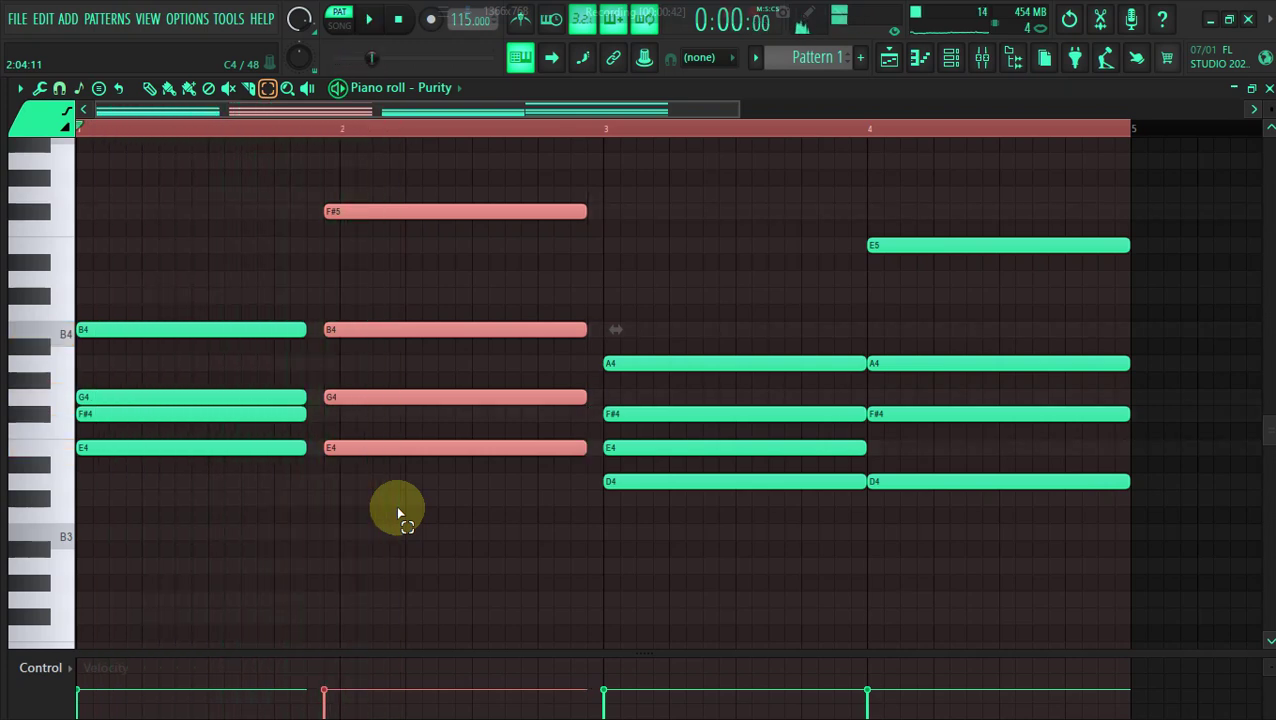
key(space)
key(shift+Left)
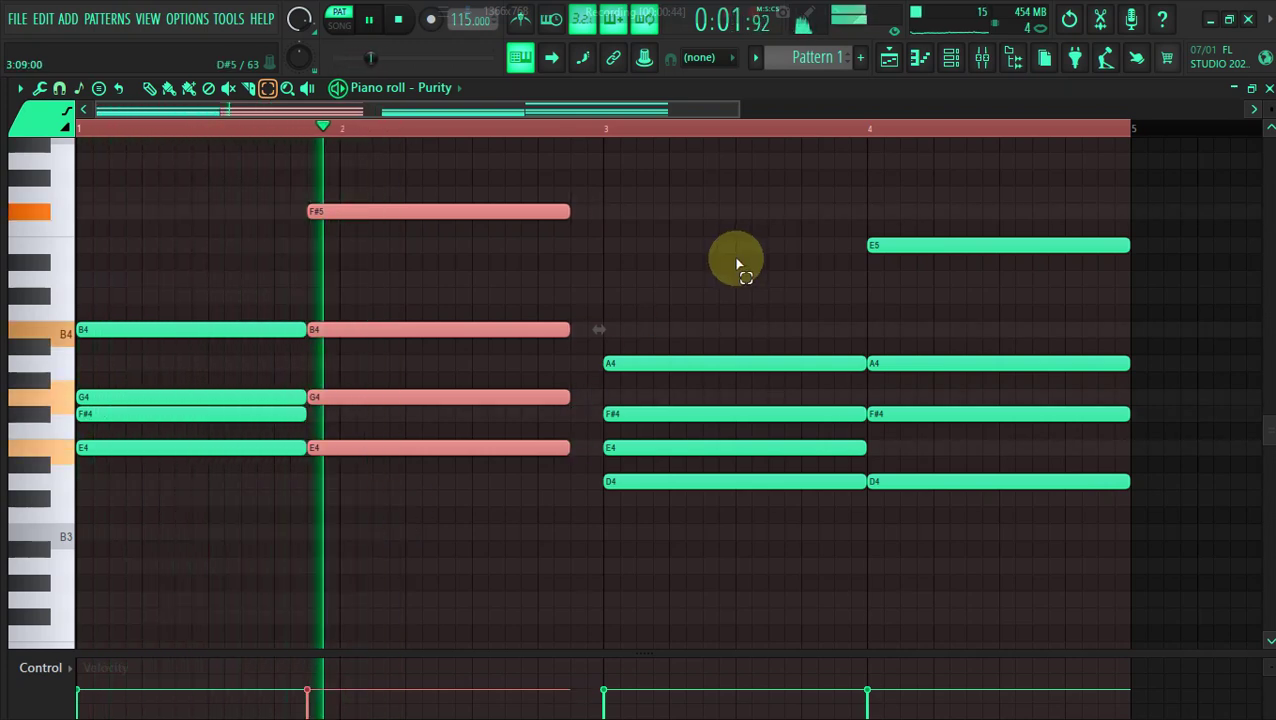
Slice the last two steps off the bar 3 chord and remove the cut ends
click(247, 89)
key(space)
key(space)
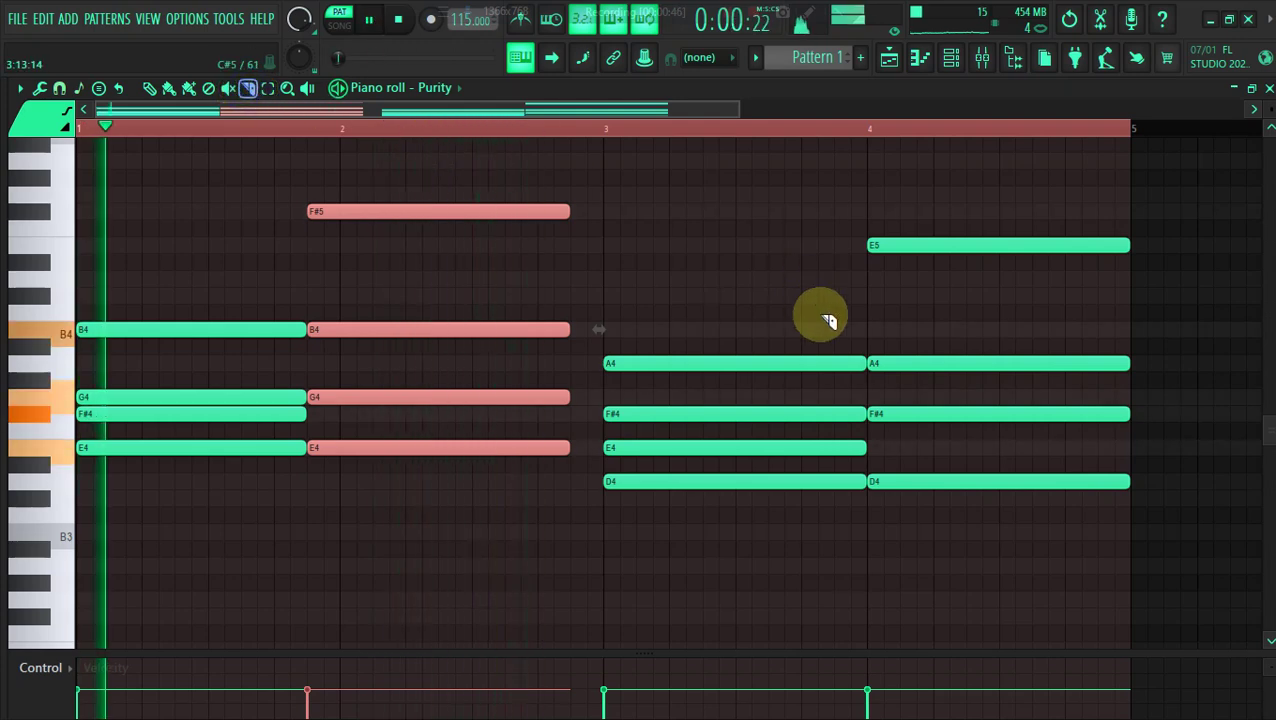
drag(831, 334, 846, 507)
Select the bar 4 chord and shift it two steps earlier to meet the end of the third chord
click(267, 89)
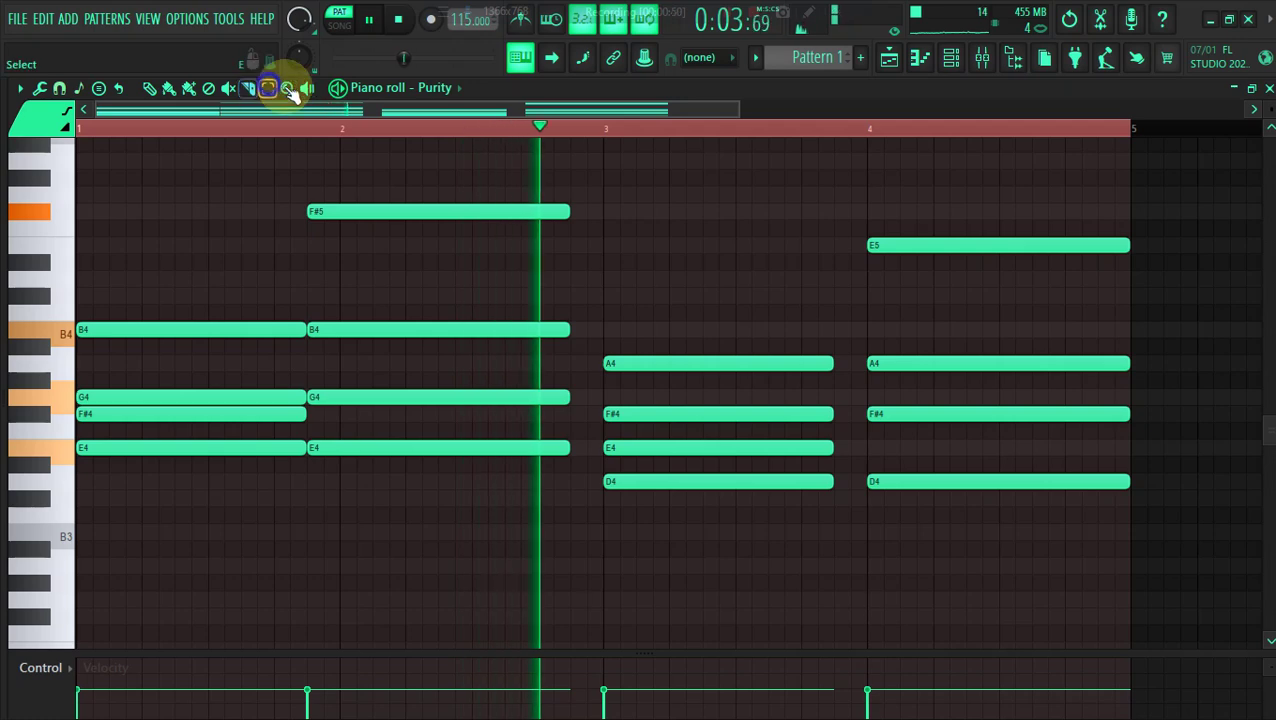
key(space)
key(space)
drag(900, 230, 905, 496)
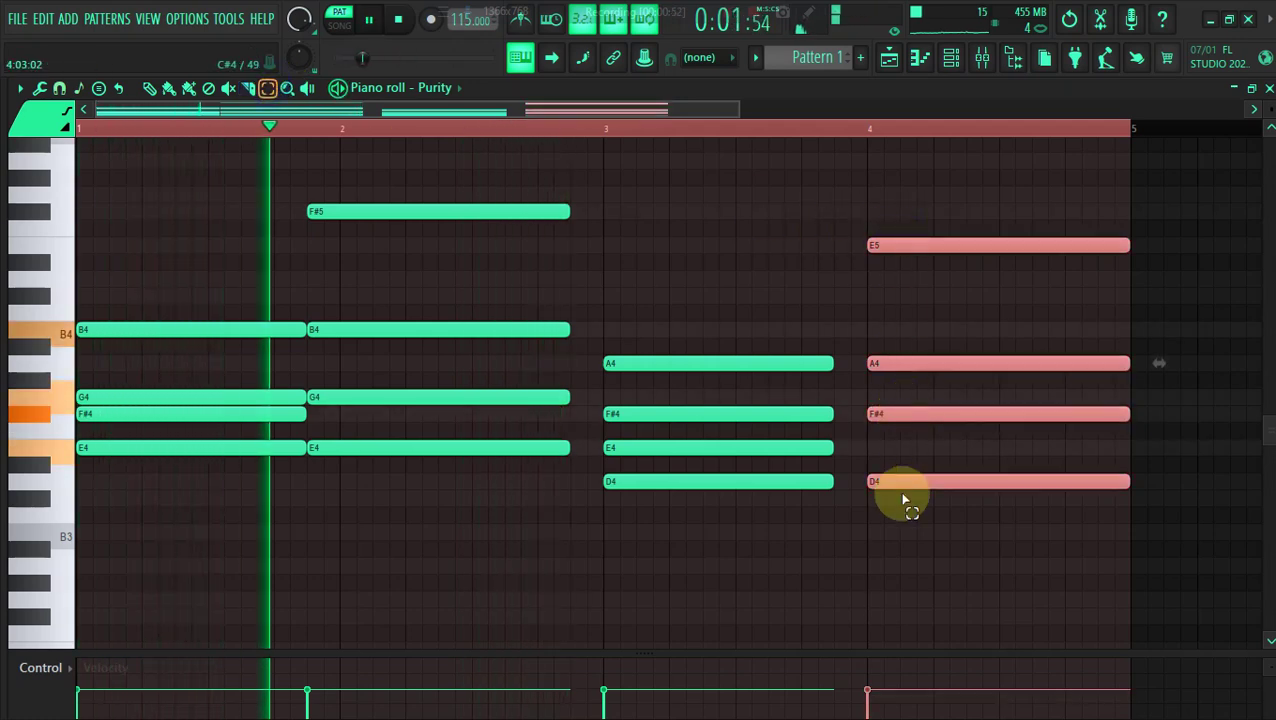
key(shift+Left)
key(shift+Left)
Transpose the last chord up to F#4, A4, C#5 and G5 and play the pattern
key(shift+Up)
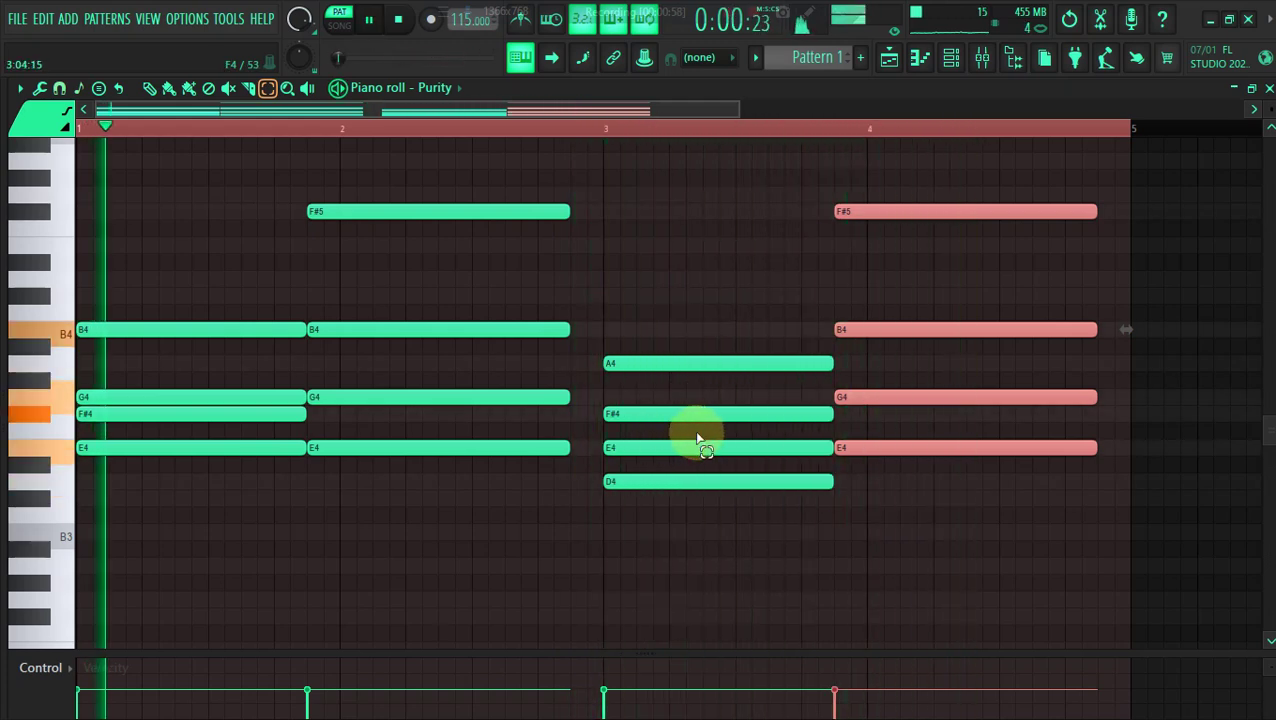
drag(886, 207, 883, 579)
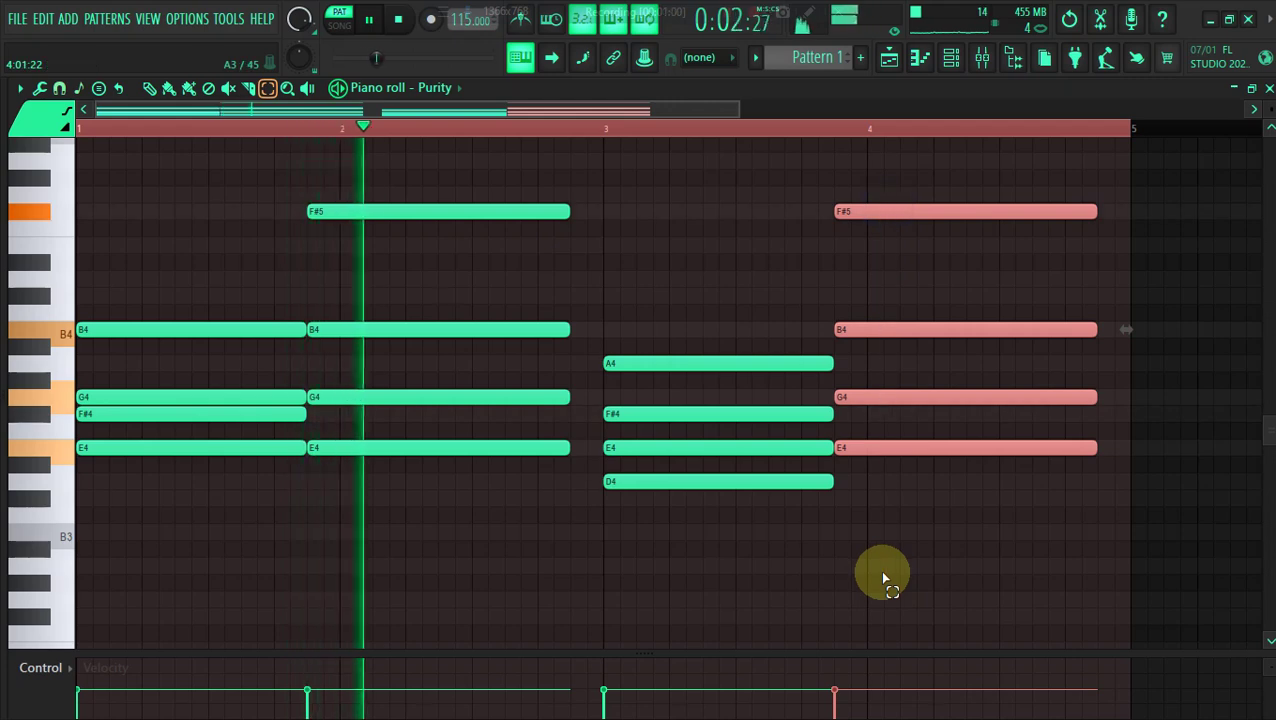
key(shift+Up)
key(space)
key(space)
Move the bar 3 chord's notes up to form F#4, A4, C#5 and D5
drag(778, 462, 769, 507)
key(shift+Up)
key(shift+Up)
key(shift+Up)
key(shift+Up)
key(shift+Up)
key(shift+Up)
key(shift+Up)
key(shift+Up)
key(shift+Up)
key(shift+Up)
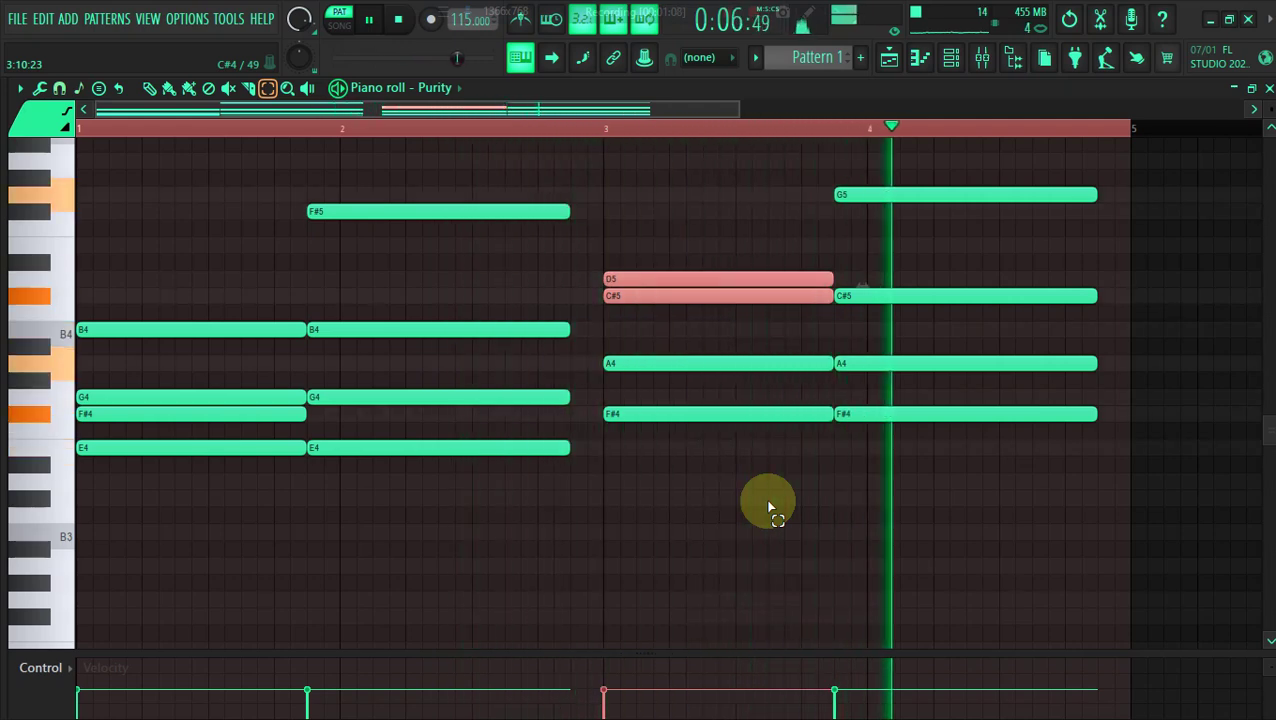
Try the last chord's G5 note an octave lower, and delete it from the chord
click(860, 200)
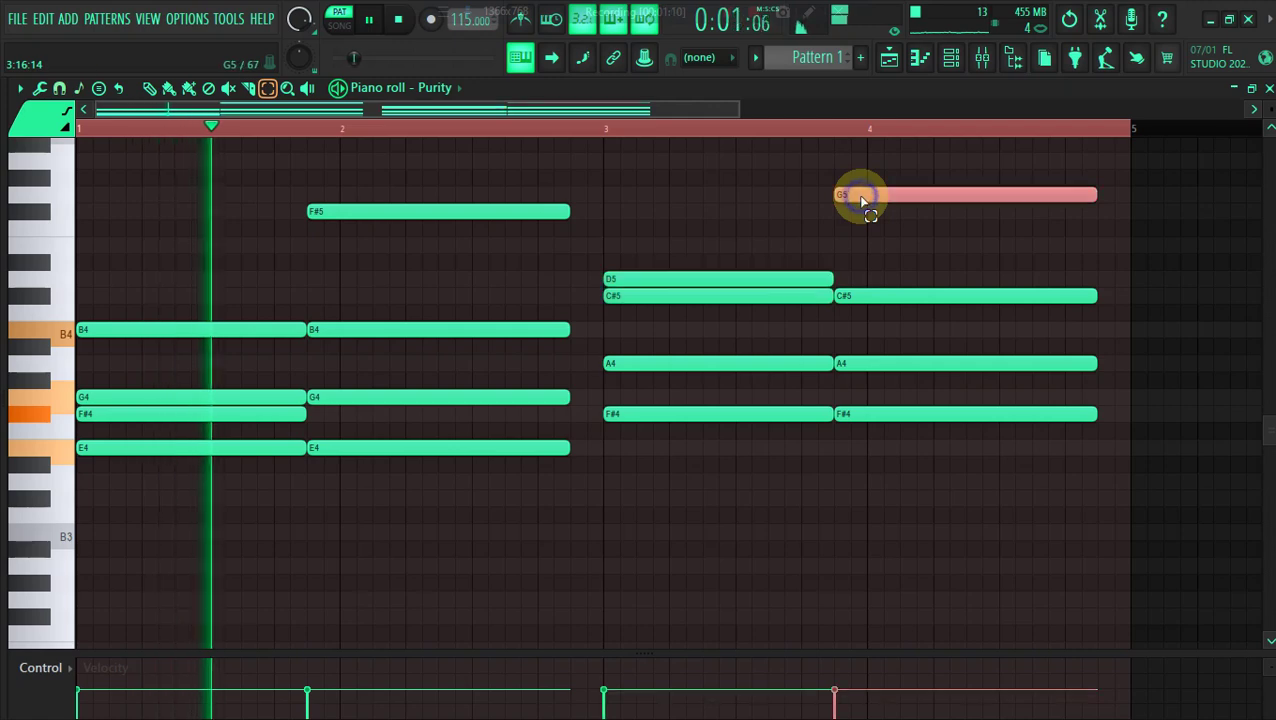
key(ctrl+Down)
key(ctrl+Up)
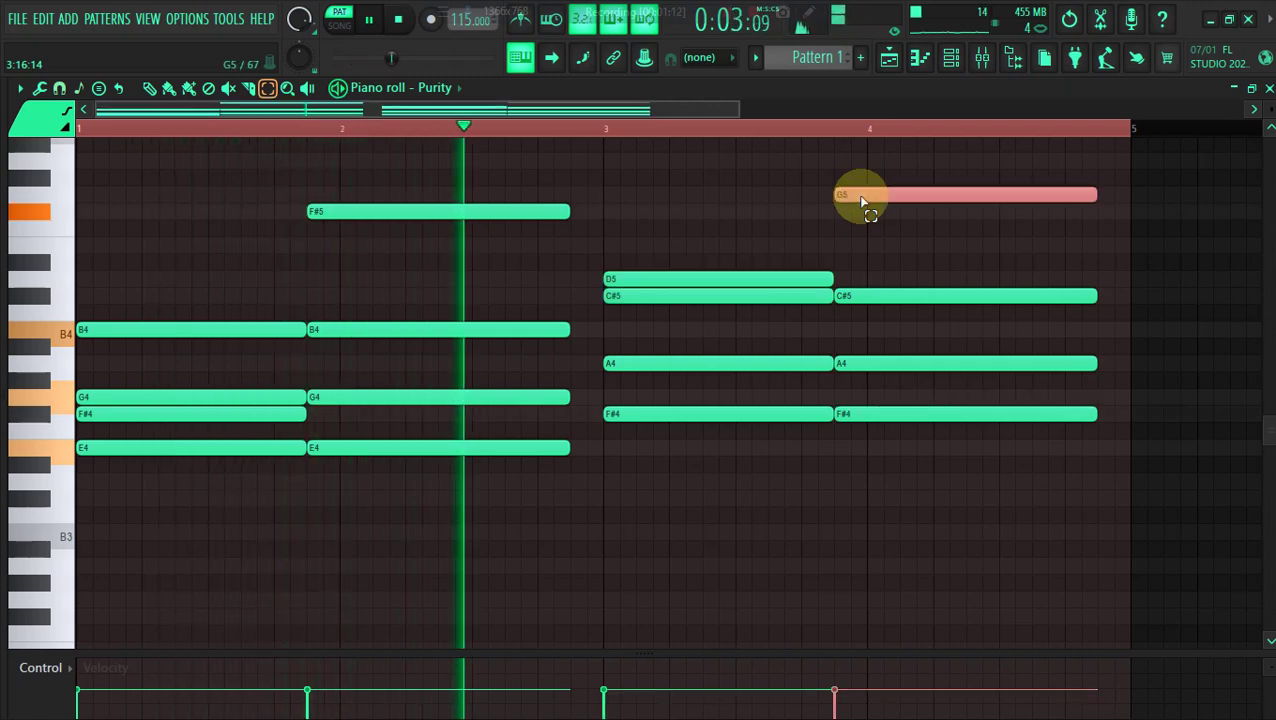
key(Delete)
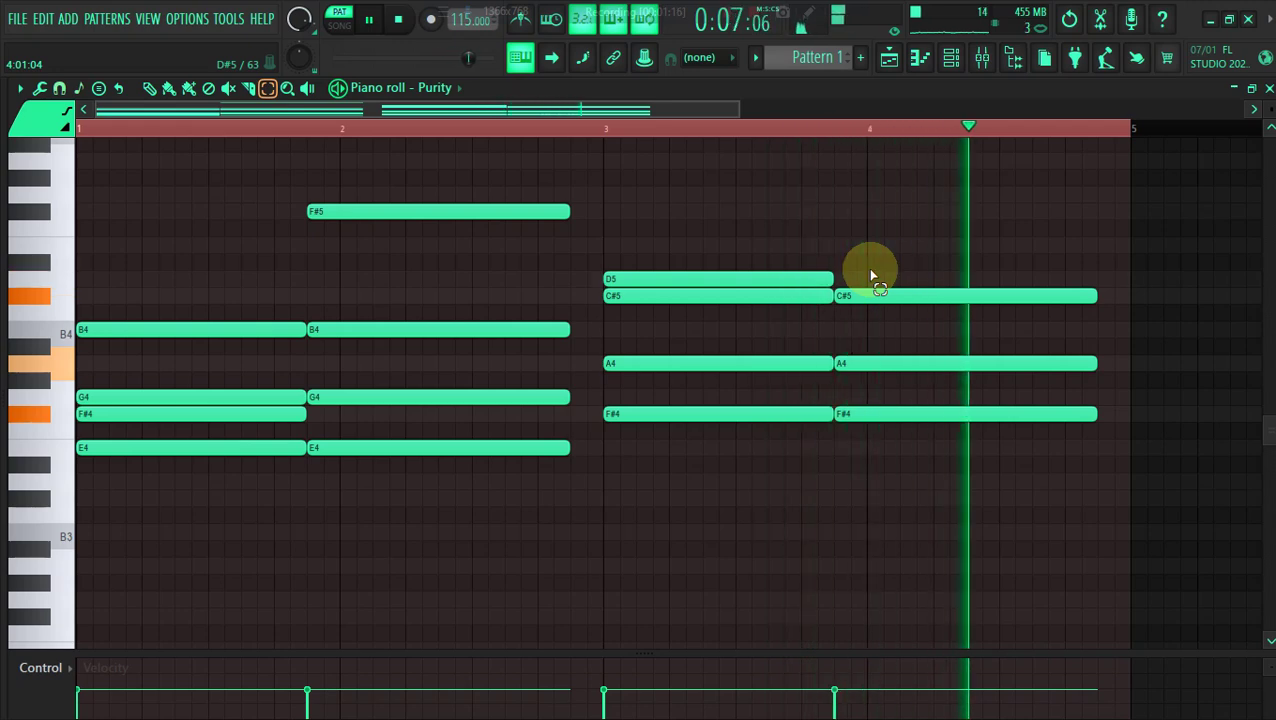
key(space)
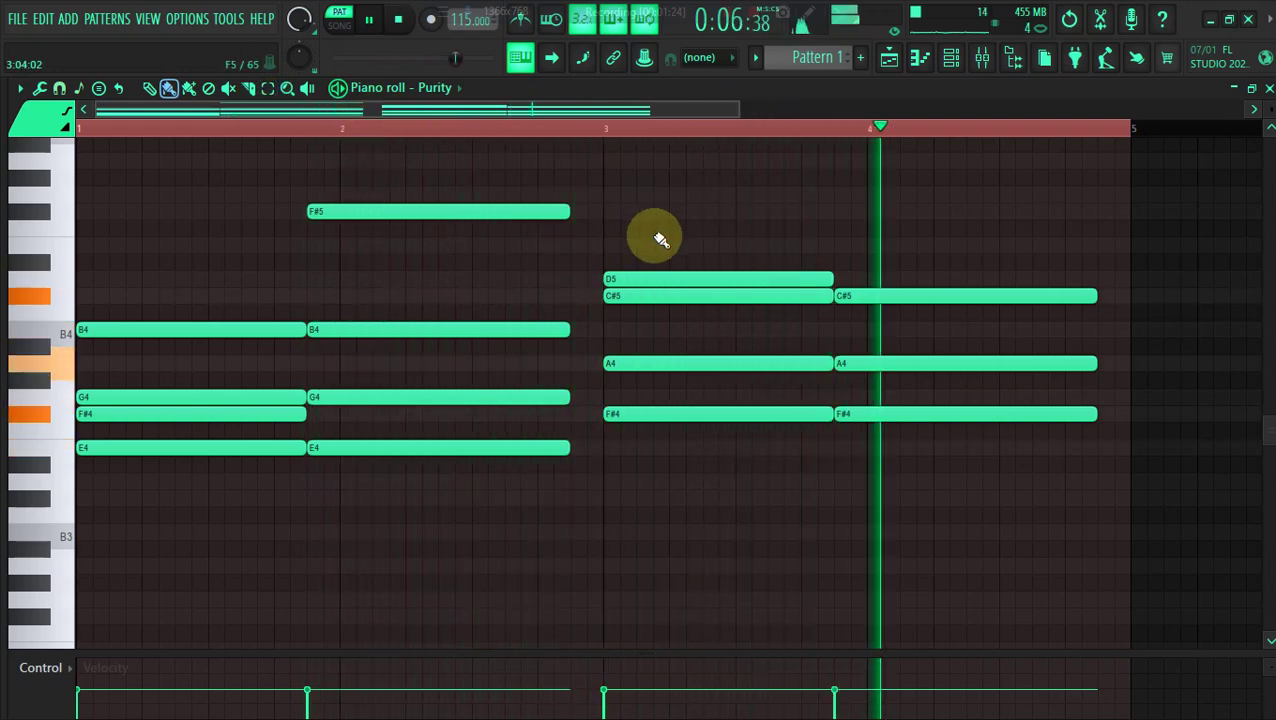
Select all notes and apply the articulator to lengthen each chord up to the start of the following one
key(ctrl+a)
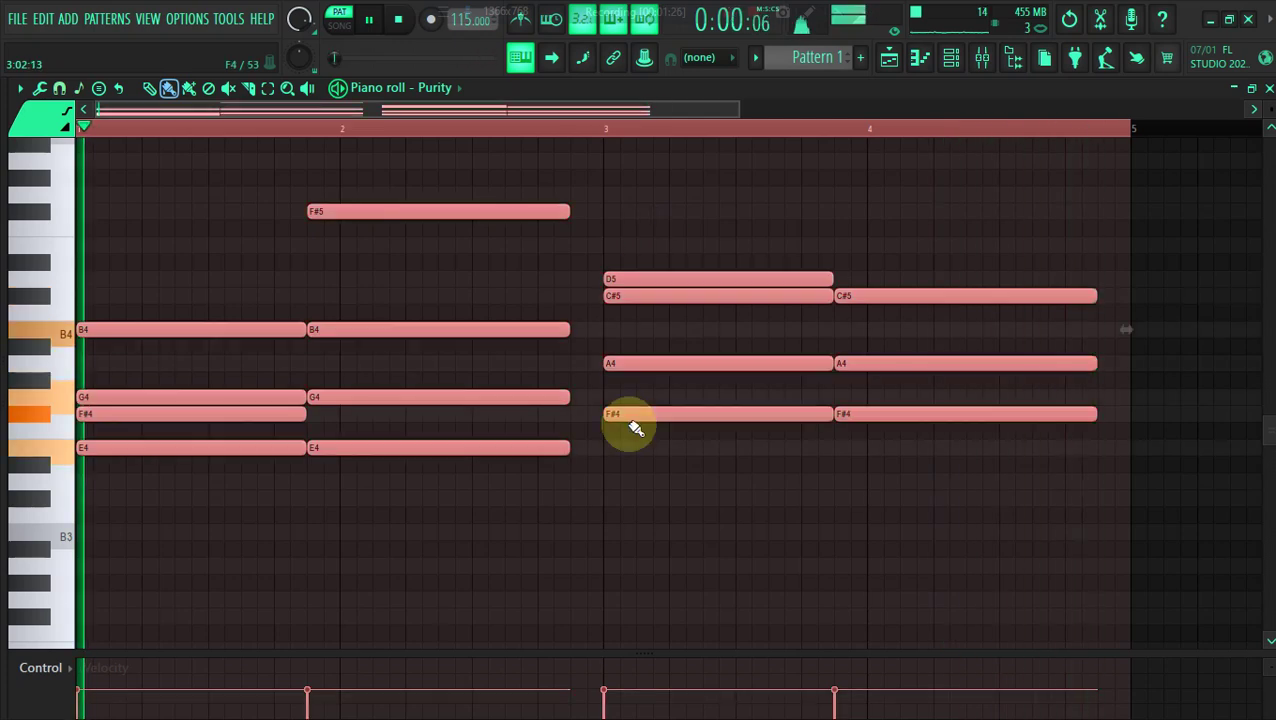
key(alt+shift+a)
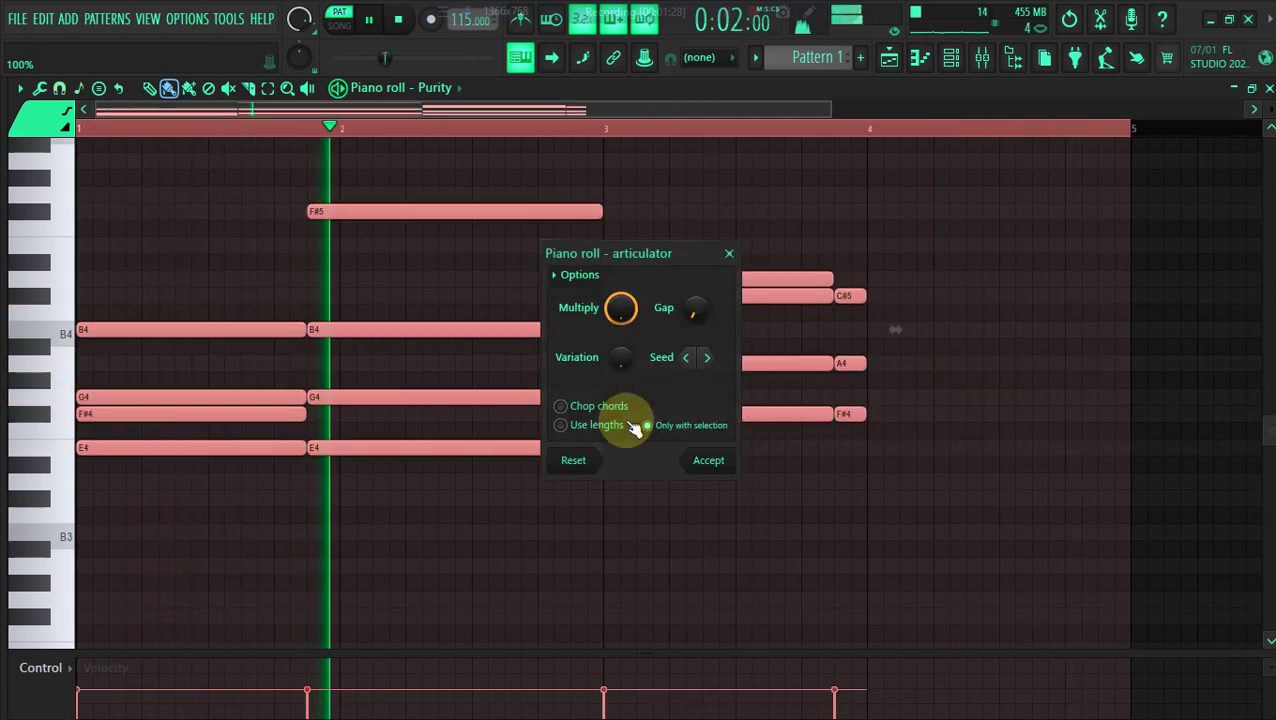
click(697, 462)
Select the last chord's C#5, A4 and F#4 notes and stretch them to the end of bar 4
click(267, 87)
drag(858, 288, 852, 420)
click(168, 87)
drag(862, 294, 1126, 293)
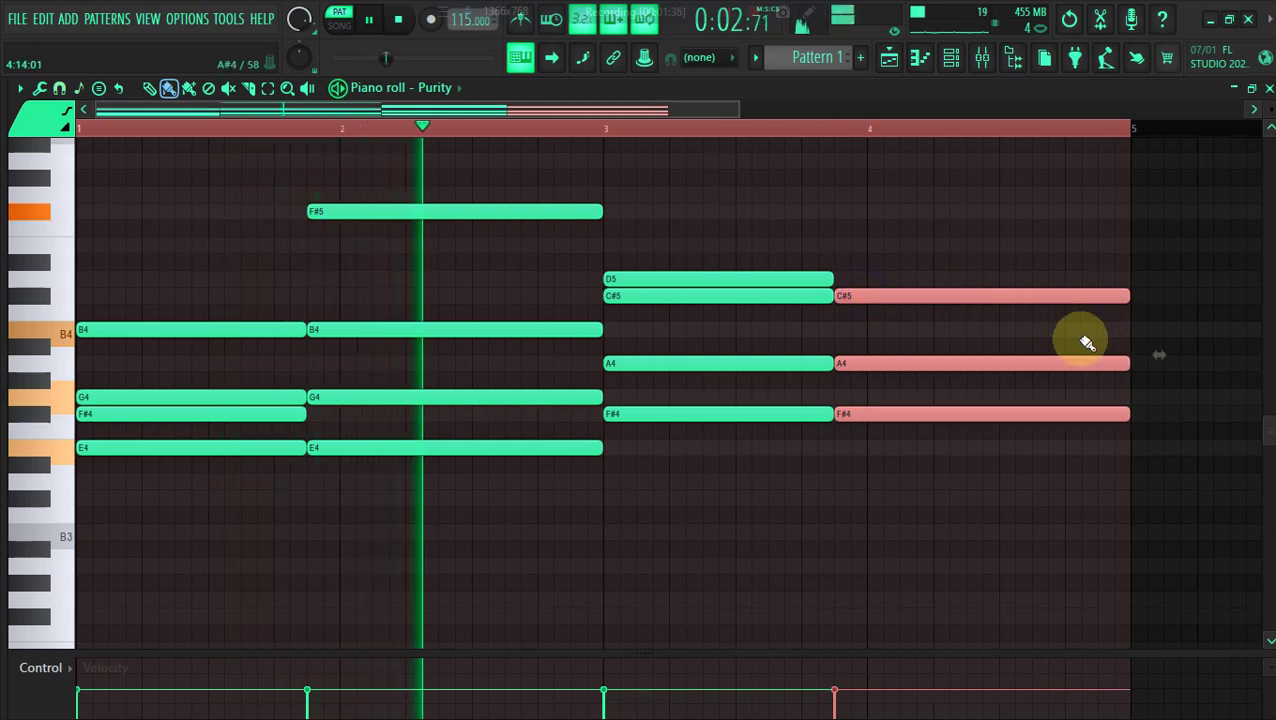
Try adding a G4 note to the last chord, test it an octave higher, and remove it
click(863, 384)
click(845, 399)
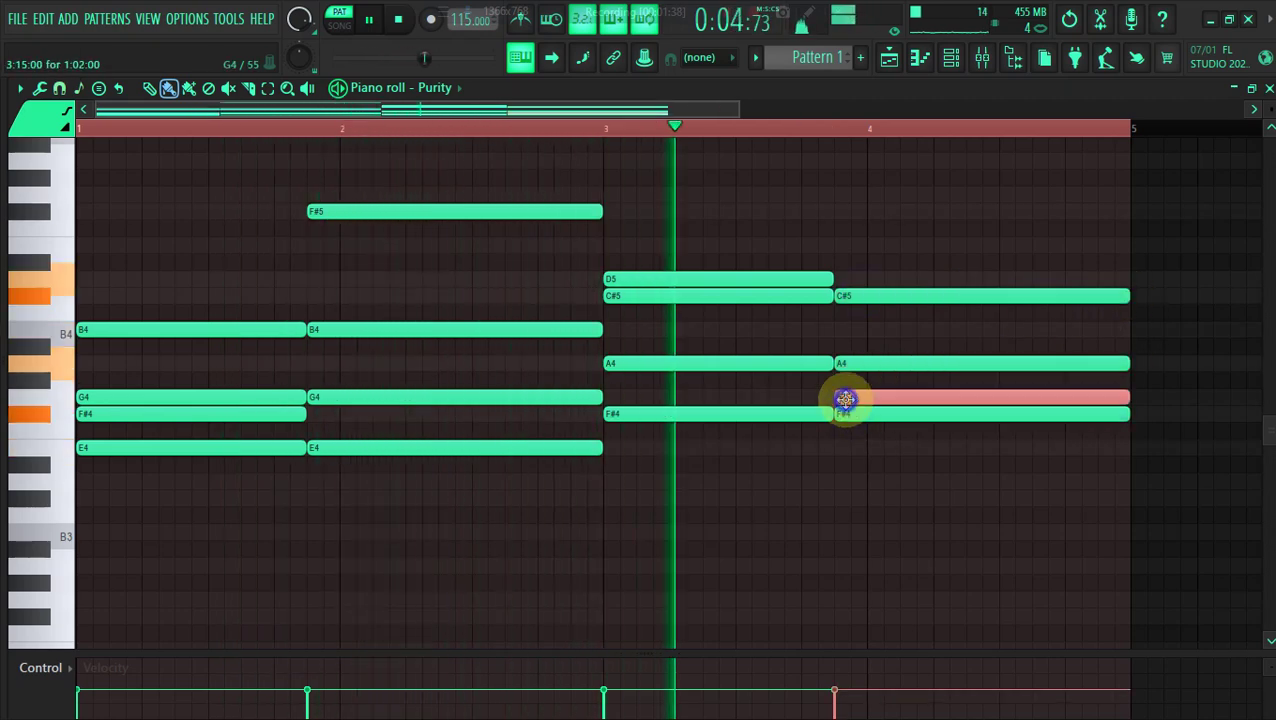
key(ctrl+Up)
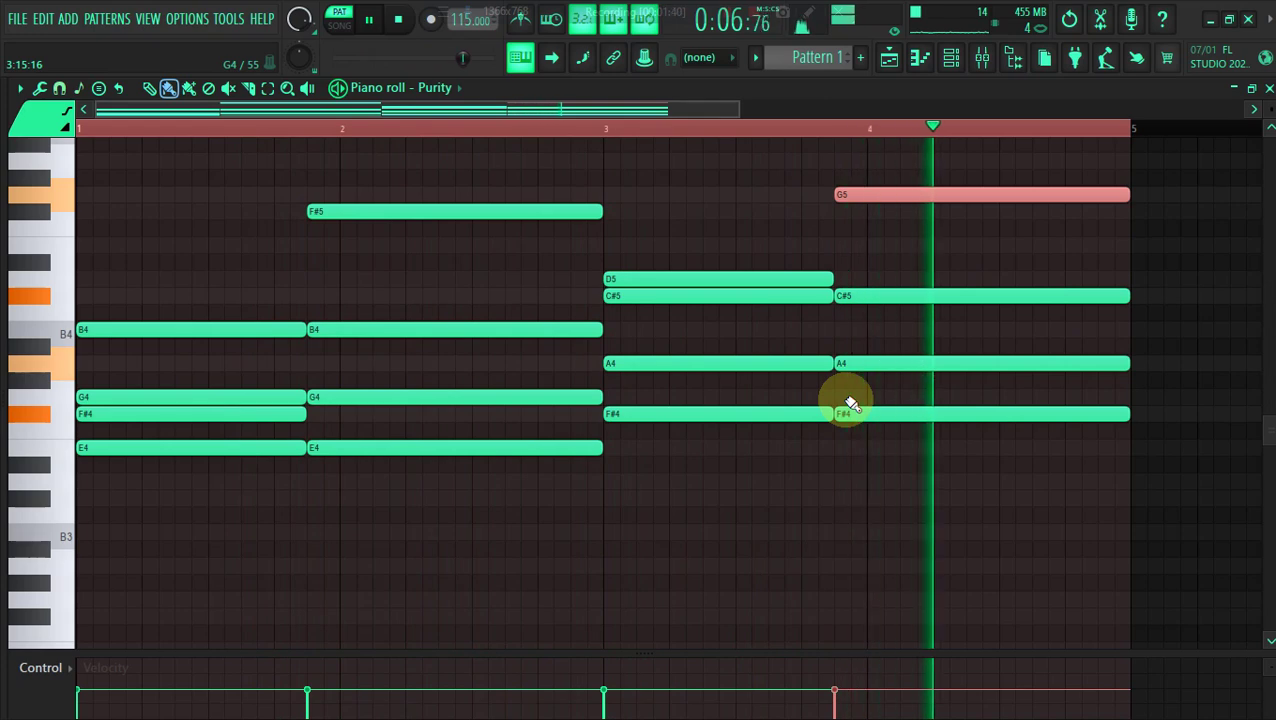
key(ctrl+Down)
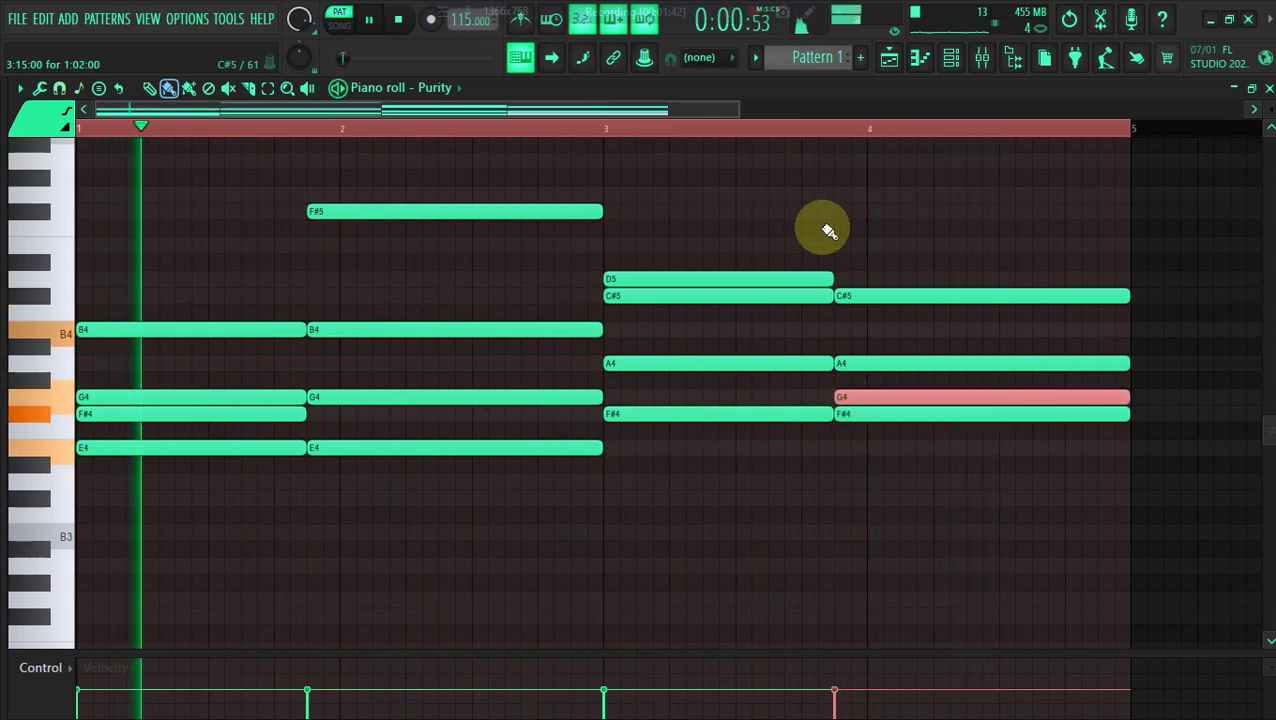
click(778, 125)
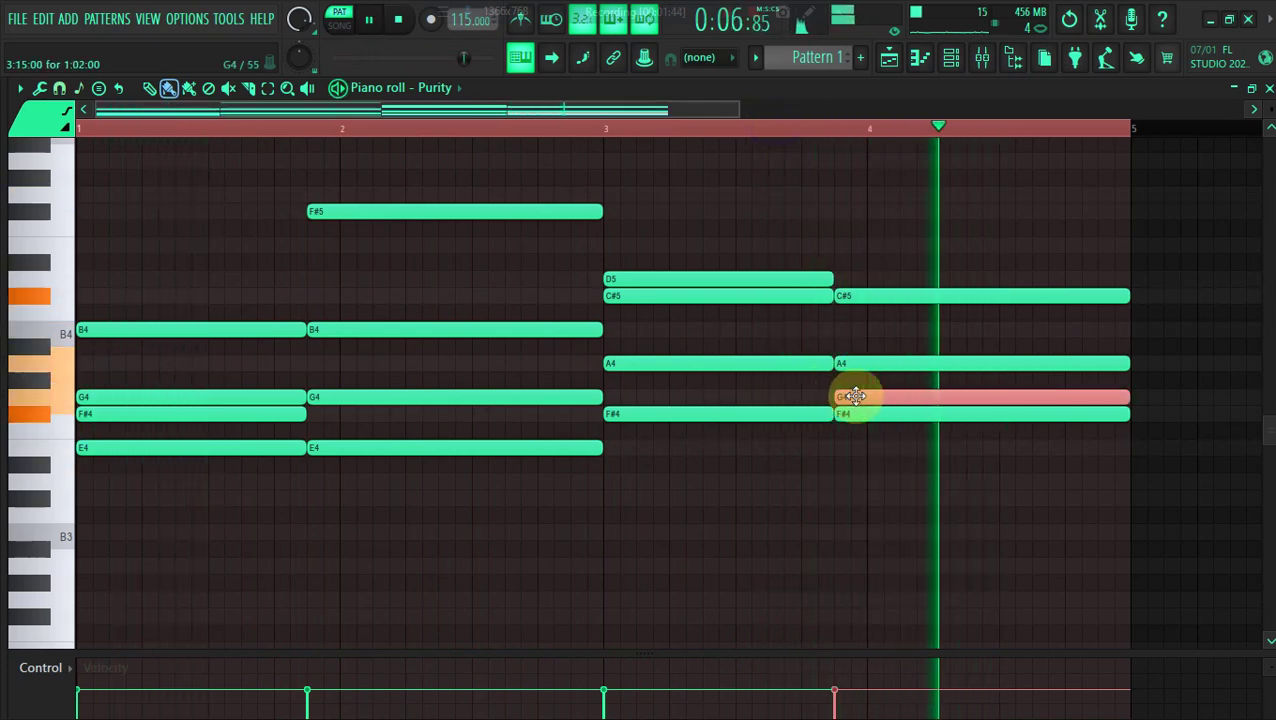
right_click(855, 396)
Add C#5 and E5 lead-in notes before the second chord and an E5 before the last chord, trying and removing an A5 before bar 3
click(280, 299)
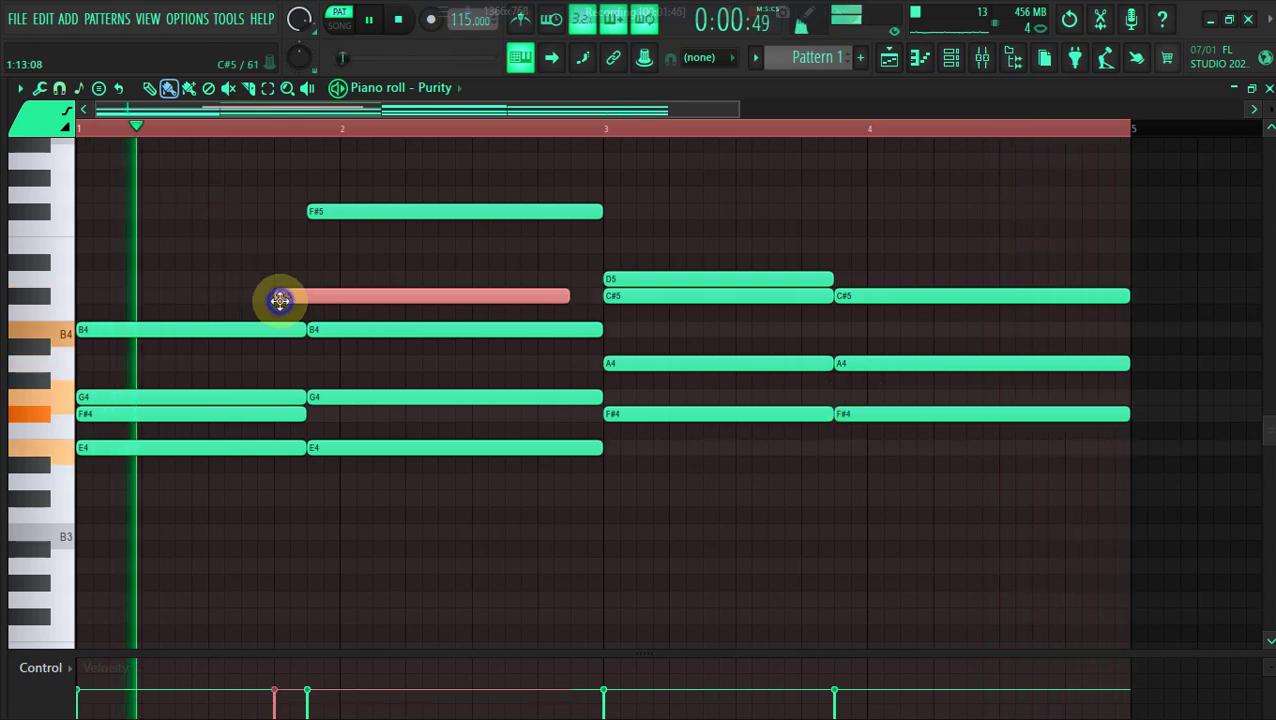
click(293, 248)
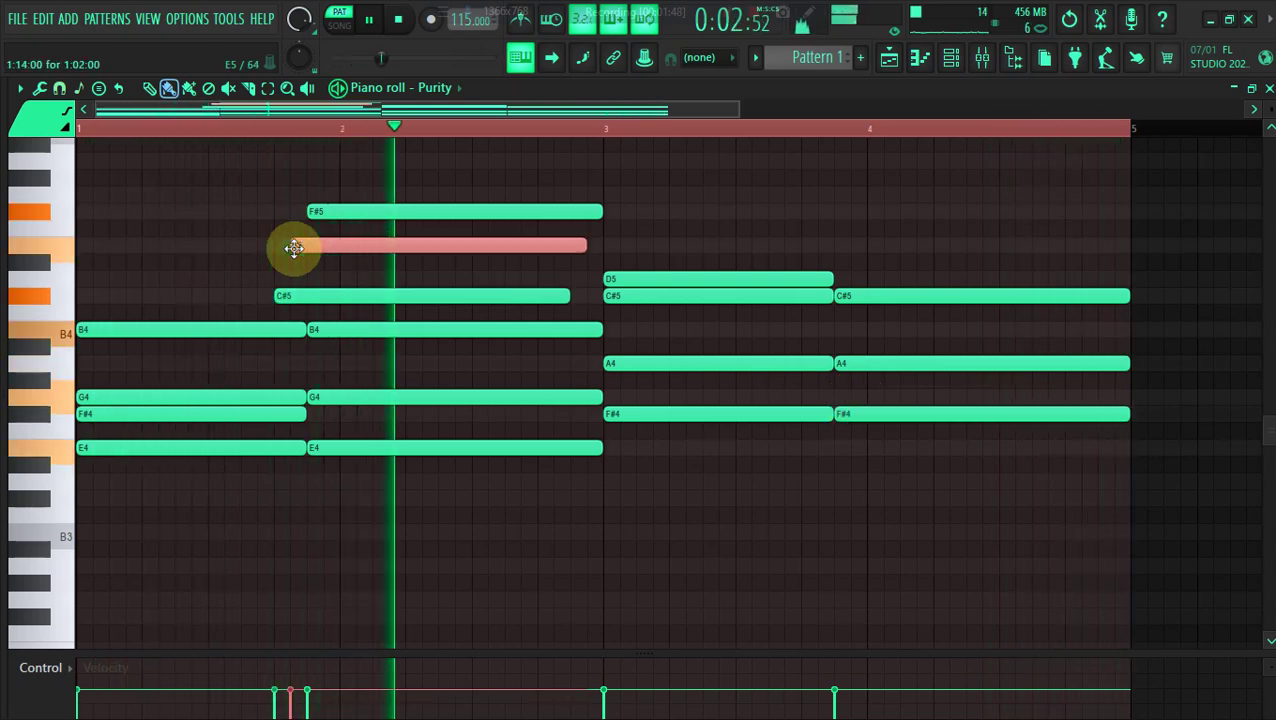
click(582, 162)
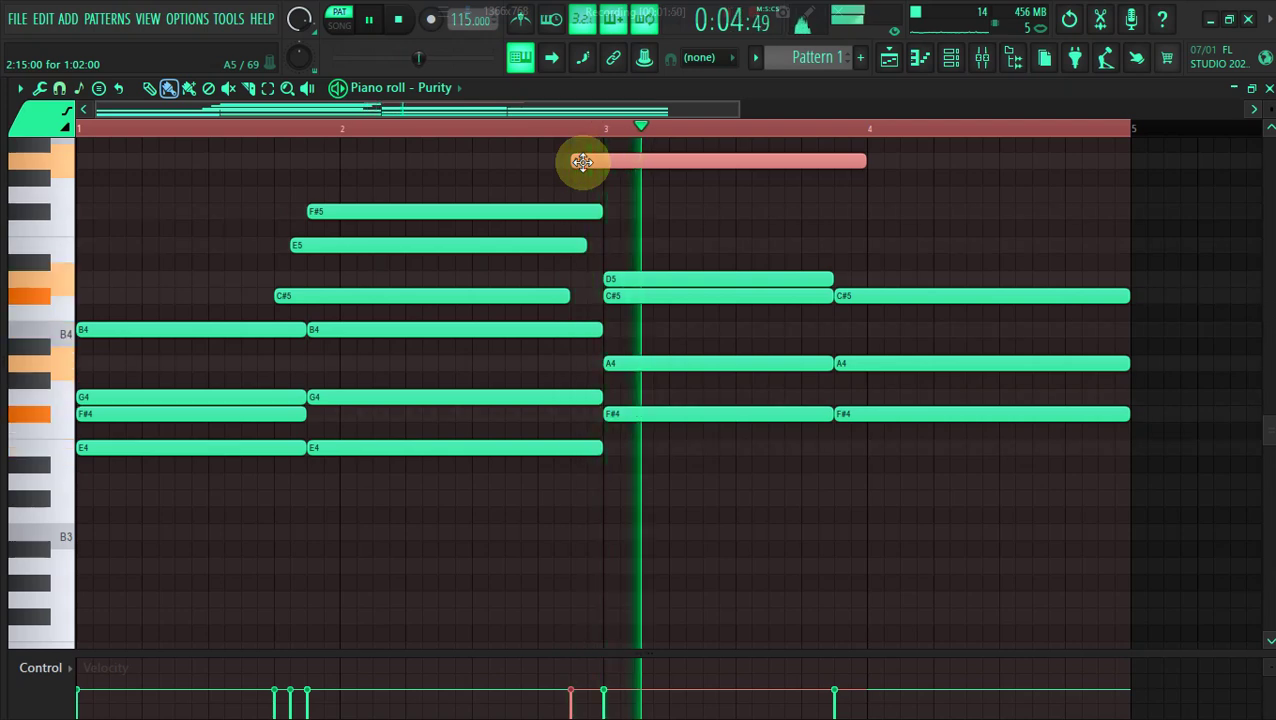
click(826, 246)
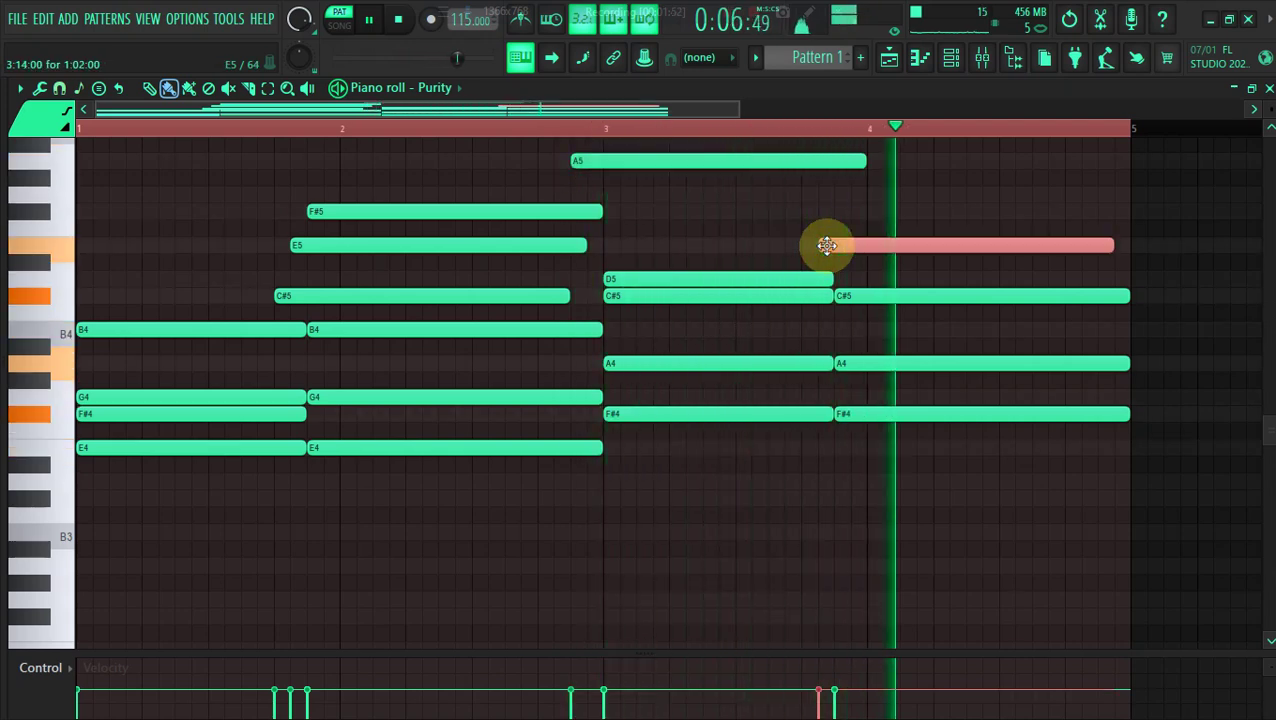
right_click(593, 162)
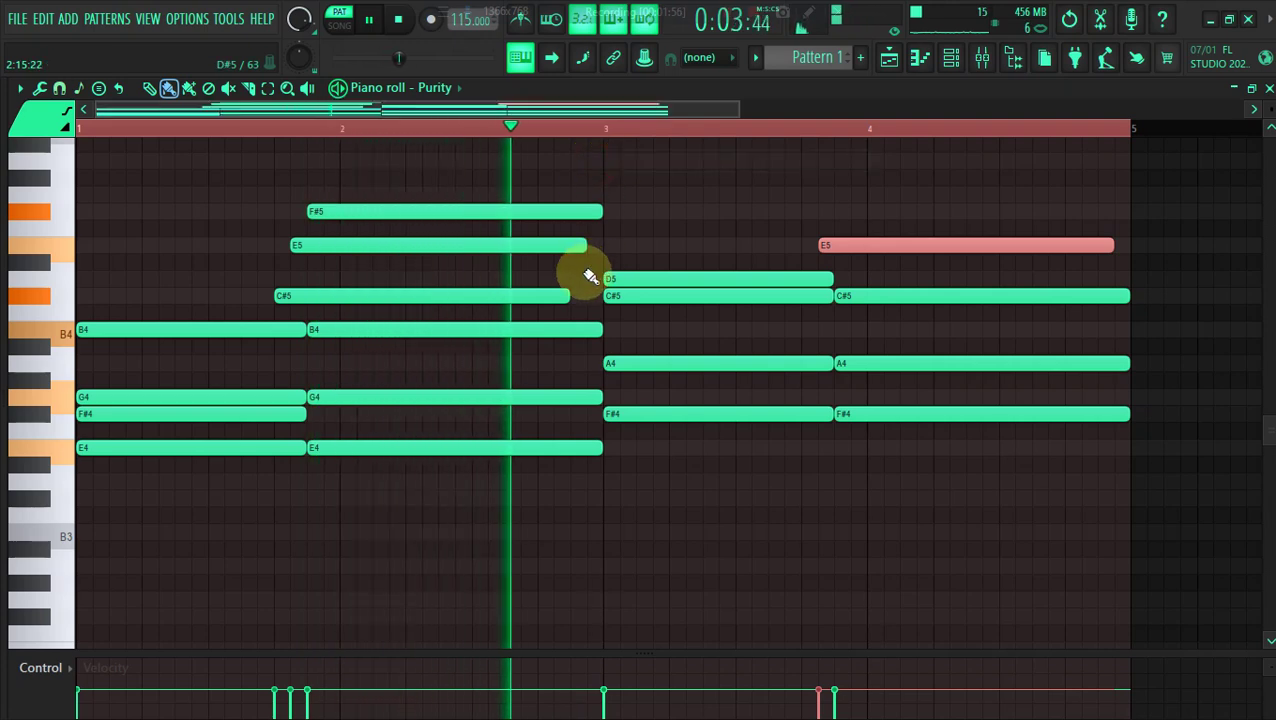
Add a short E4 lead-in note ending where the last chord starts, and move the last E5 to the start of bar 4
click(760, 452)
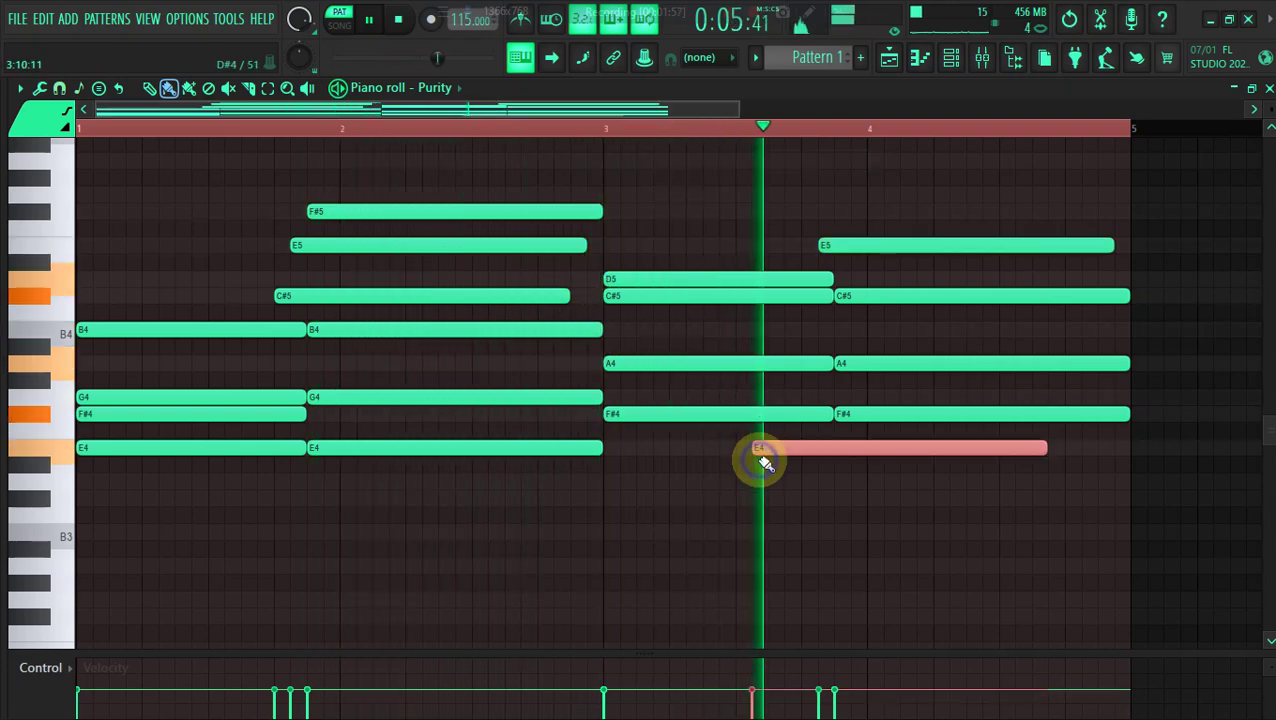
drag(767, 453, 784, 452)
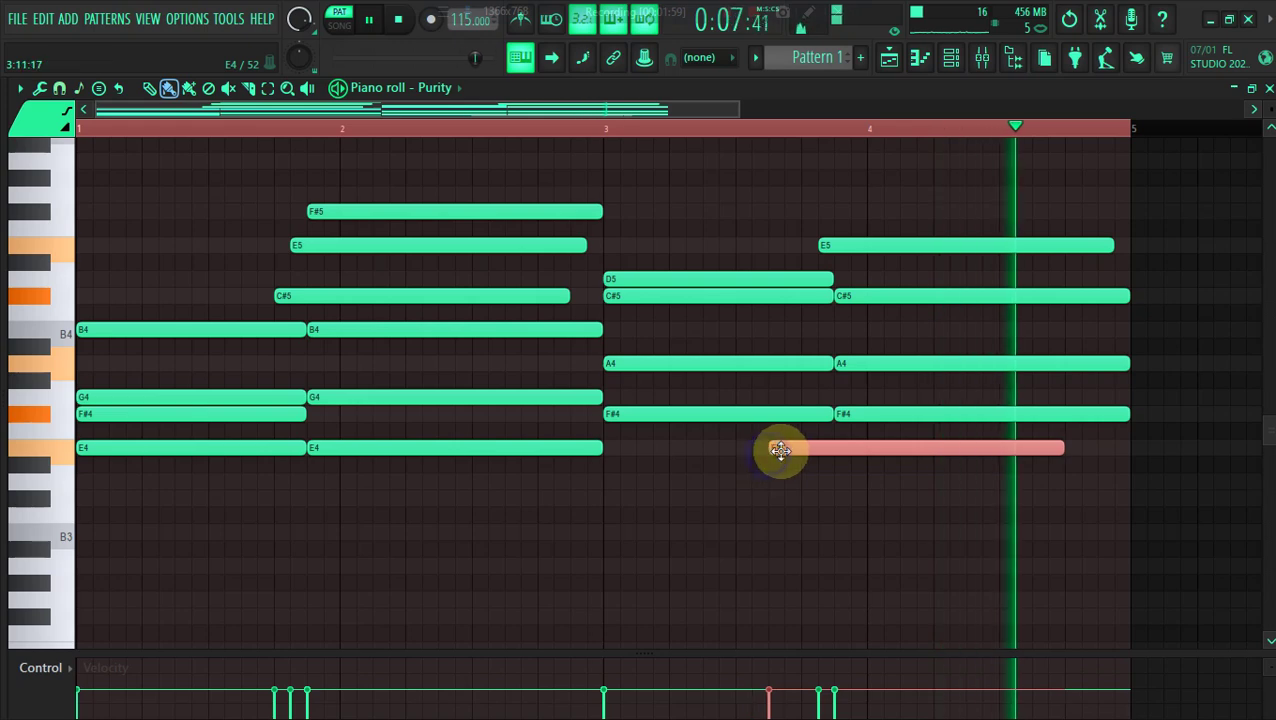
drag(855, 245, 901, 242)
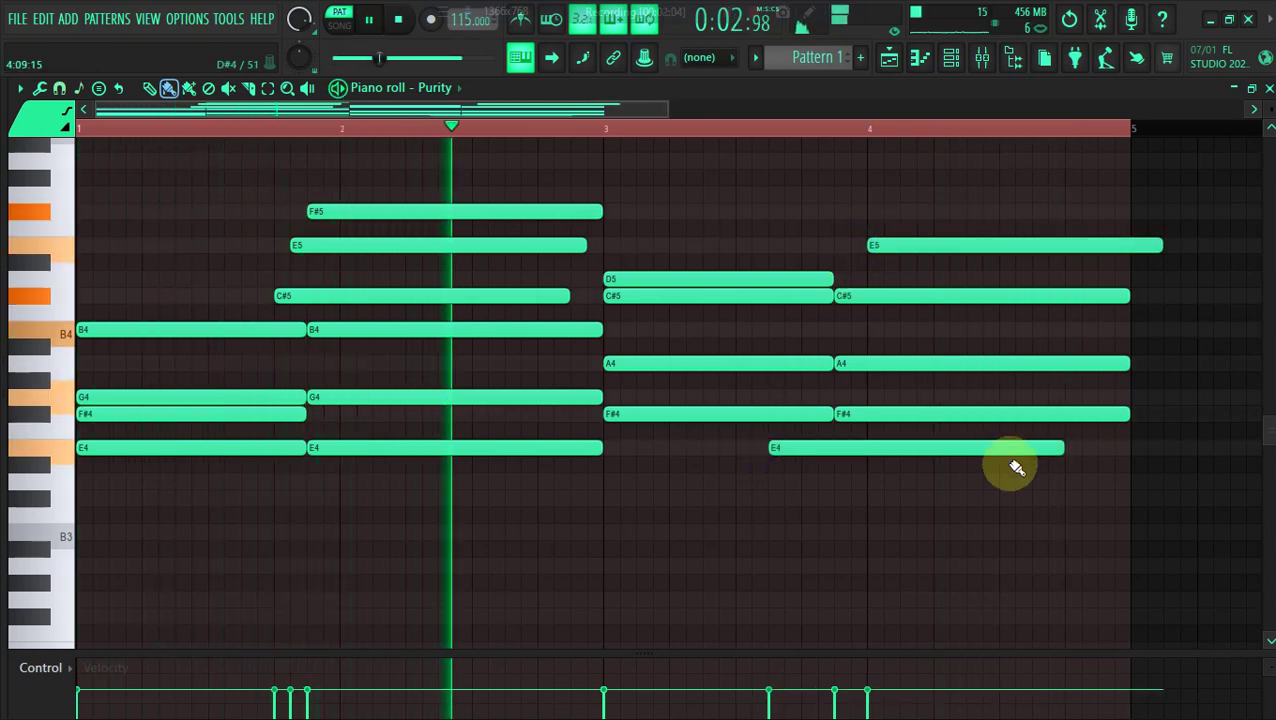
drag(1058, 448, 831, 440)
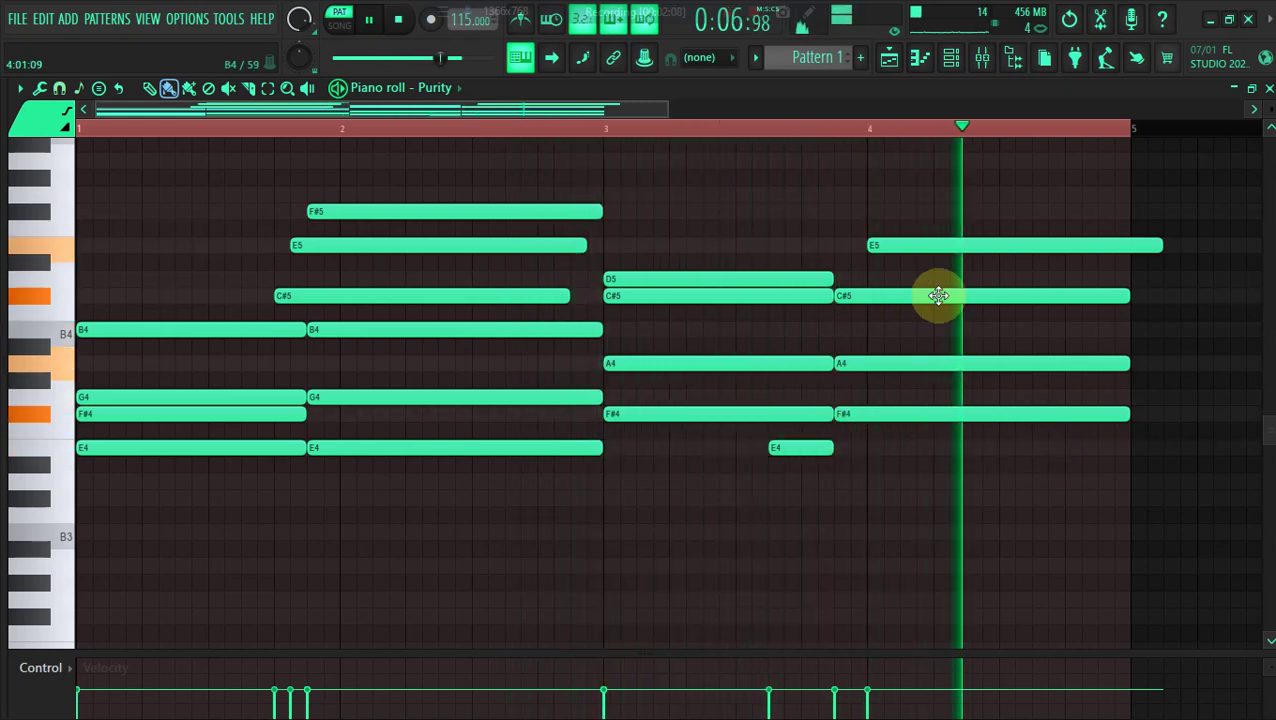
Add a short G5 note late in bar 4, audition it, and move it to E5 so it ends with the bar
click(1020, 197)
drag(1028, 196, 1044, 196)
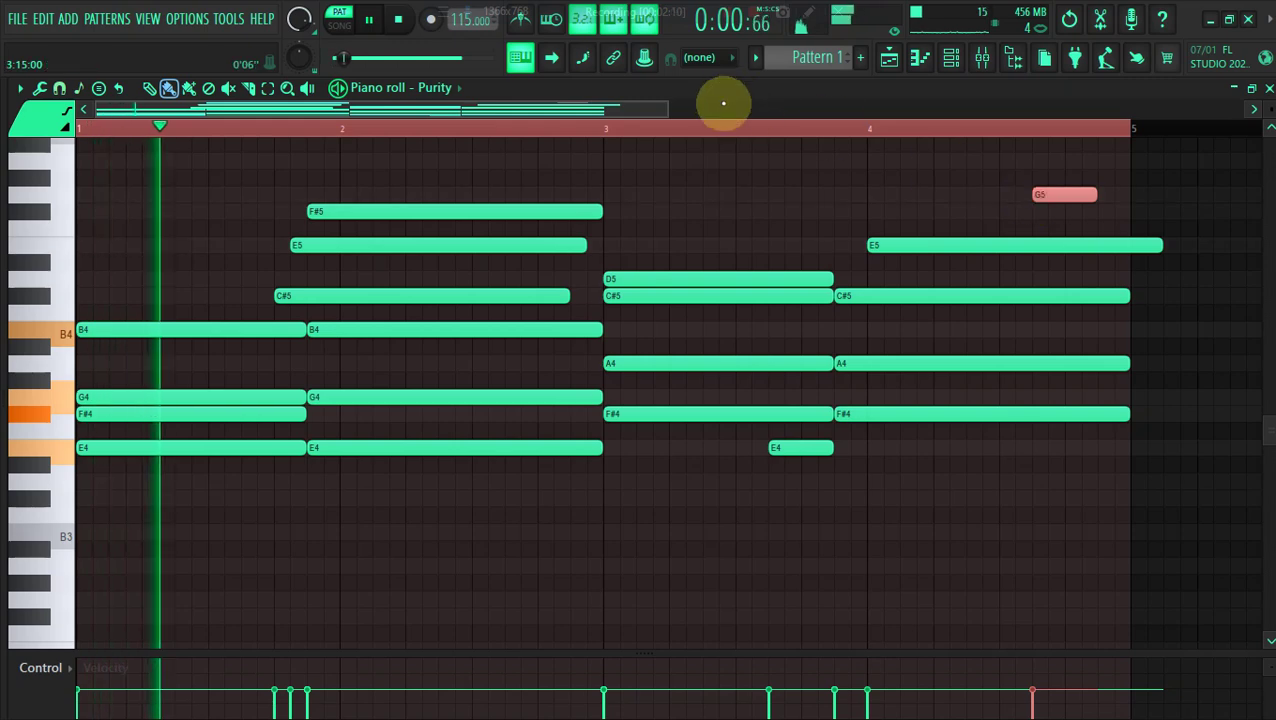
click(718, 130)
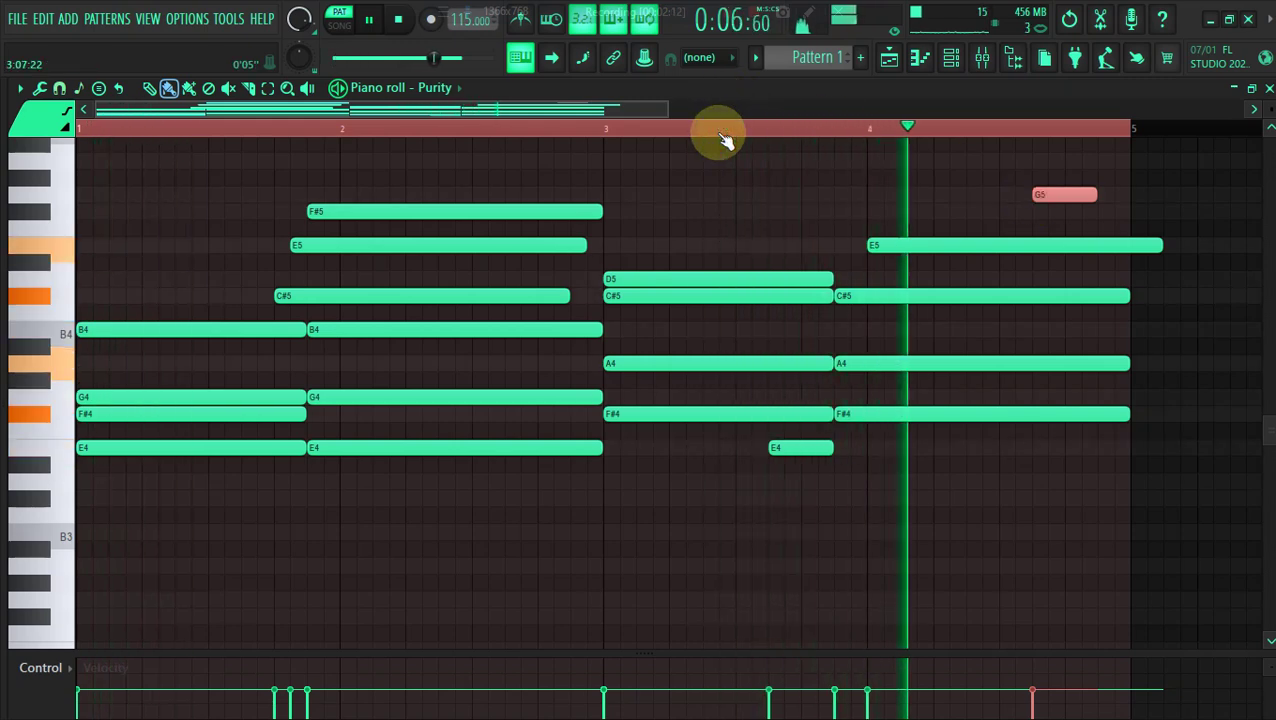
click(720, 132)
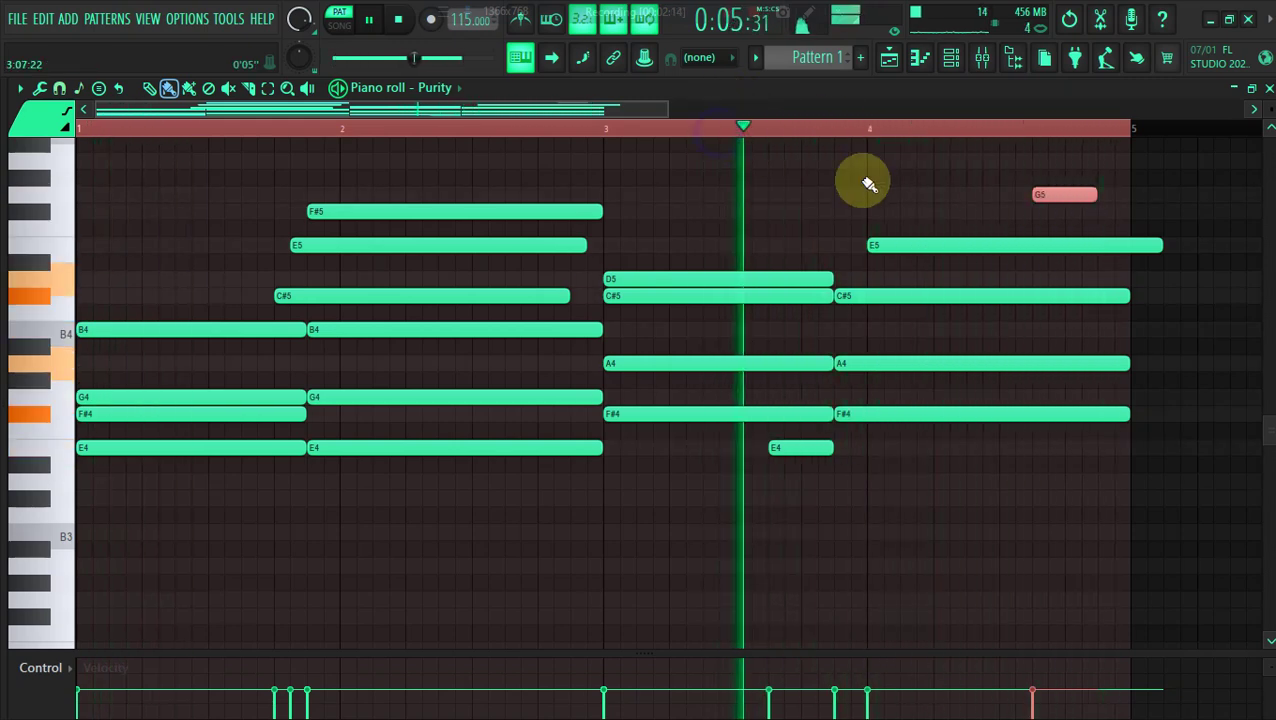
drag(1059, 196, 1090, 257)
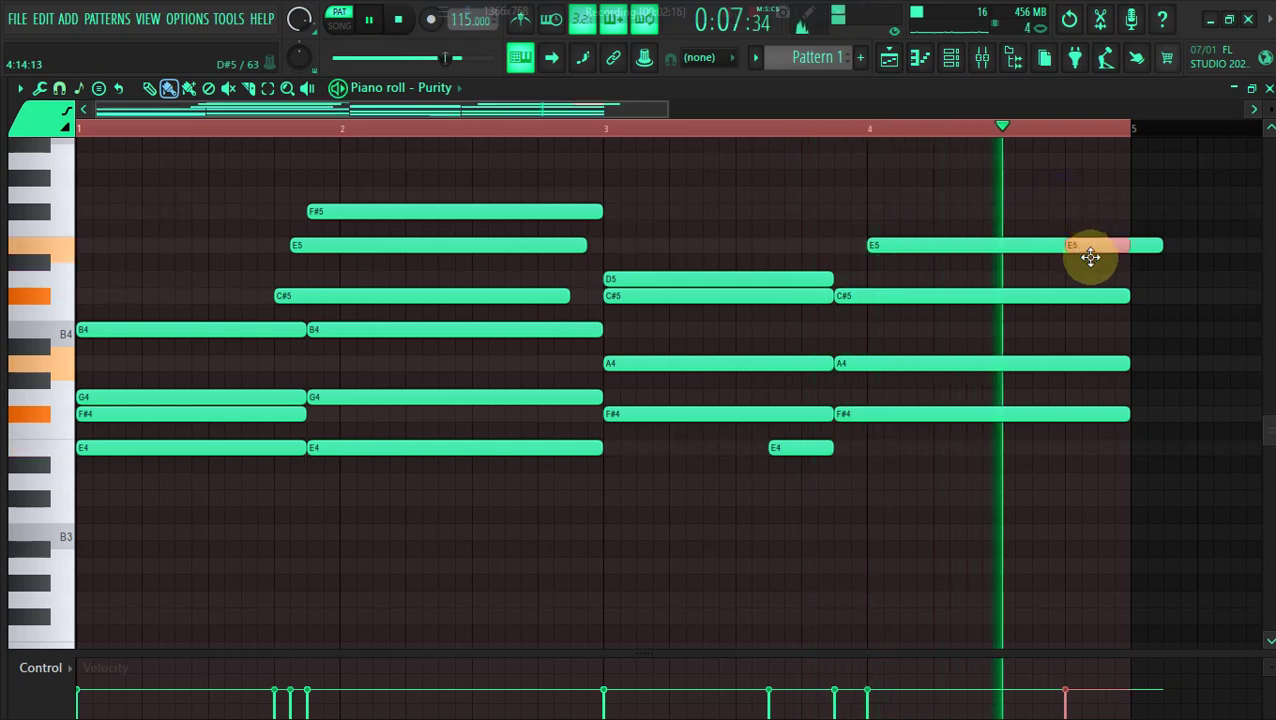
click(700, 127)
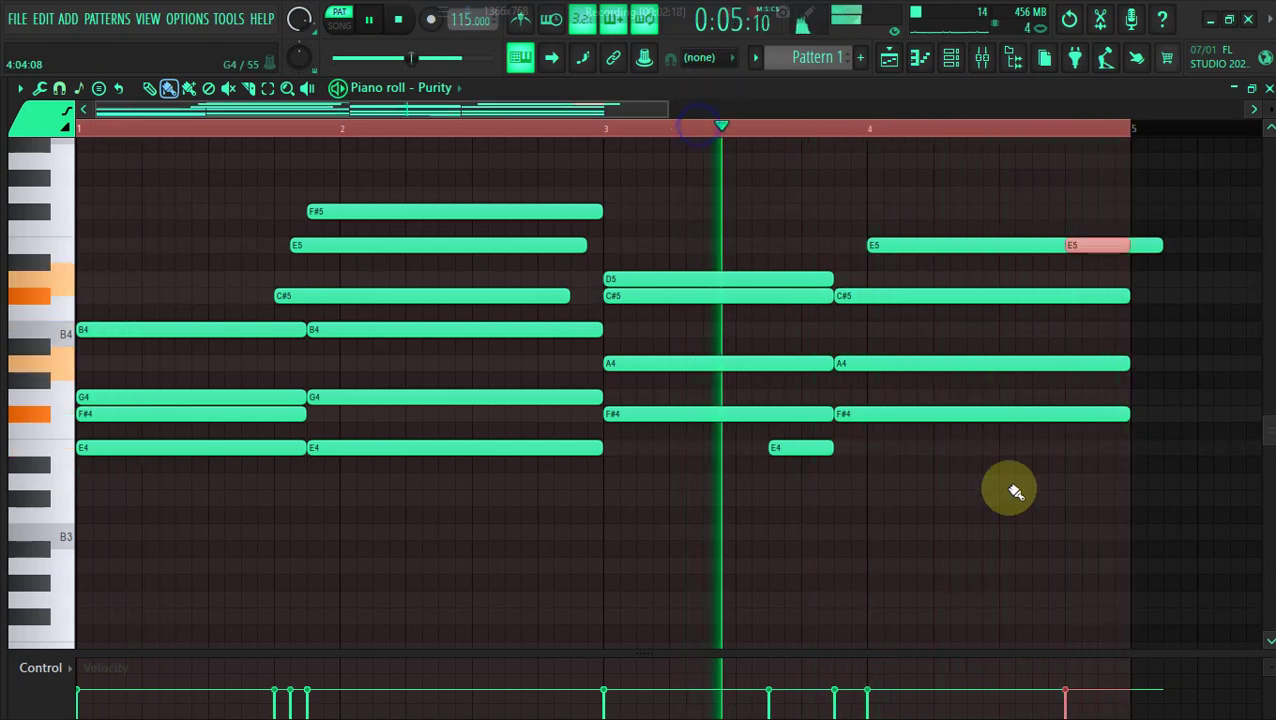
Add a short E4 note late in bar 4, shorten the long E5 to meet the short E5, and play the pattern
click(1035, 448)
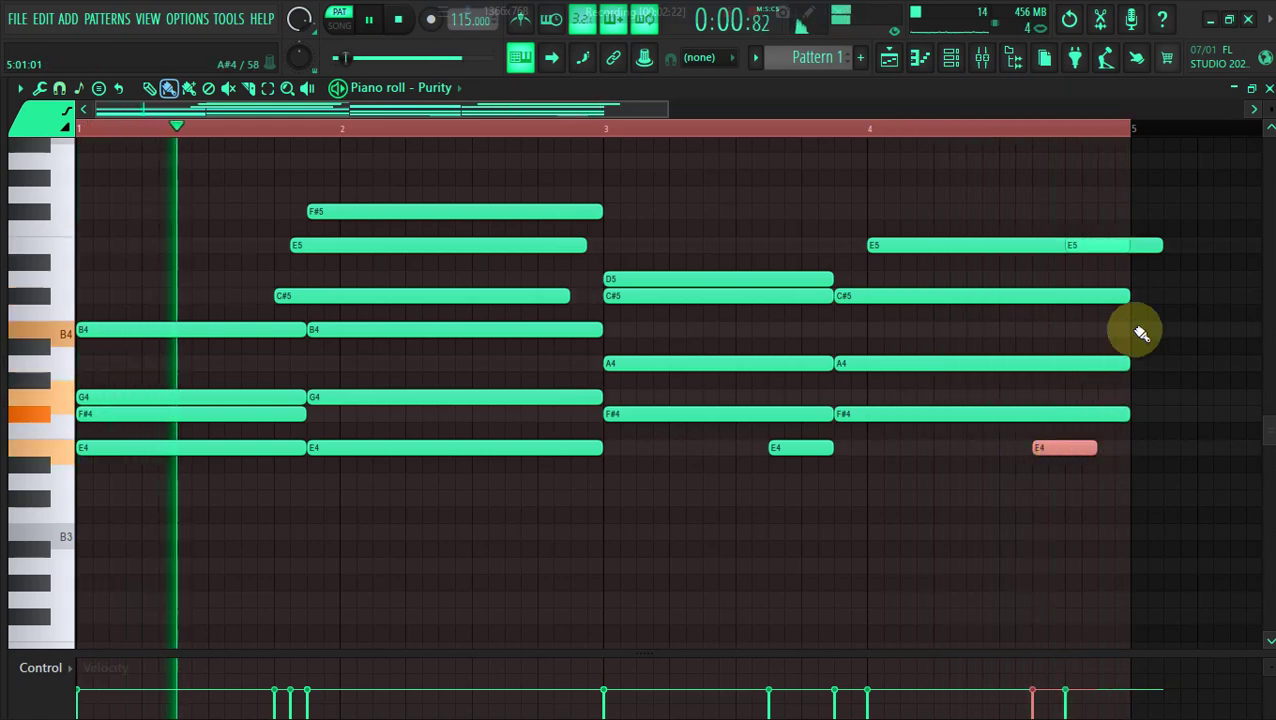
drag(1160, 245, 1130, 245)
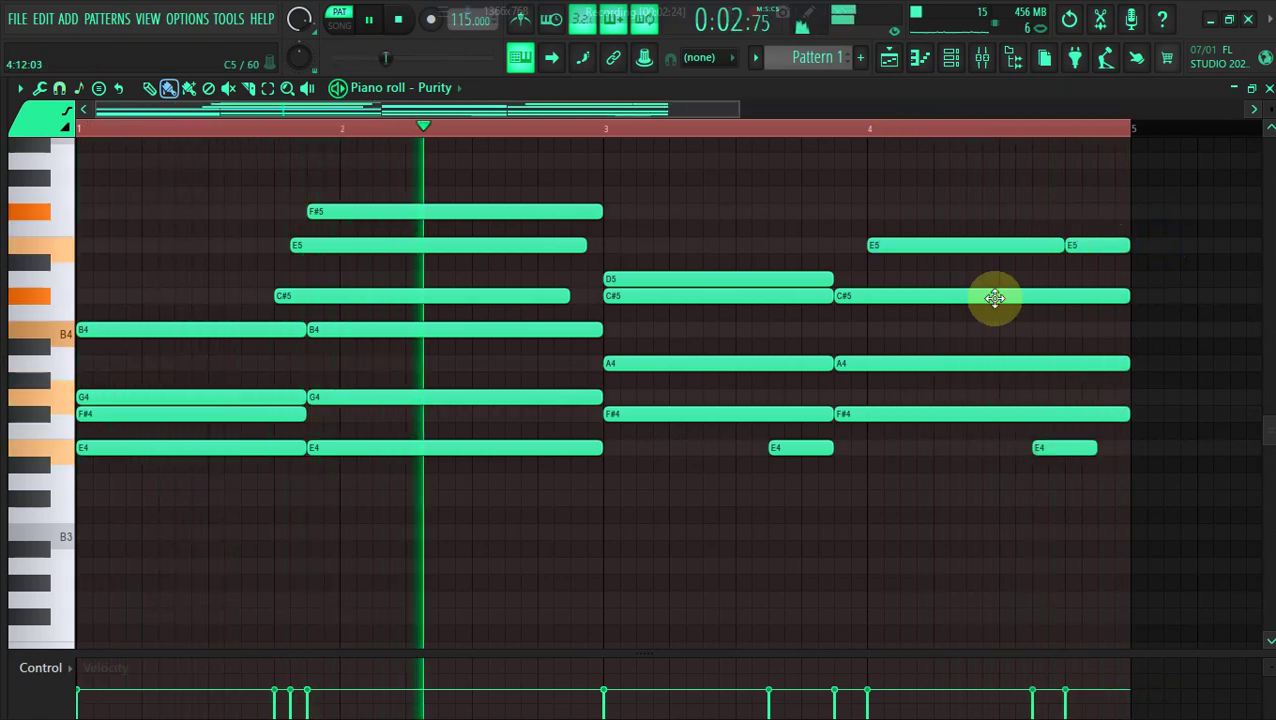
key(space)
key(space)
Try slicing the first chord before its end and replacing the cut G4 with A4, and undo the slicing and note moves
click(248, 87)
key(space)
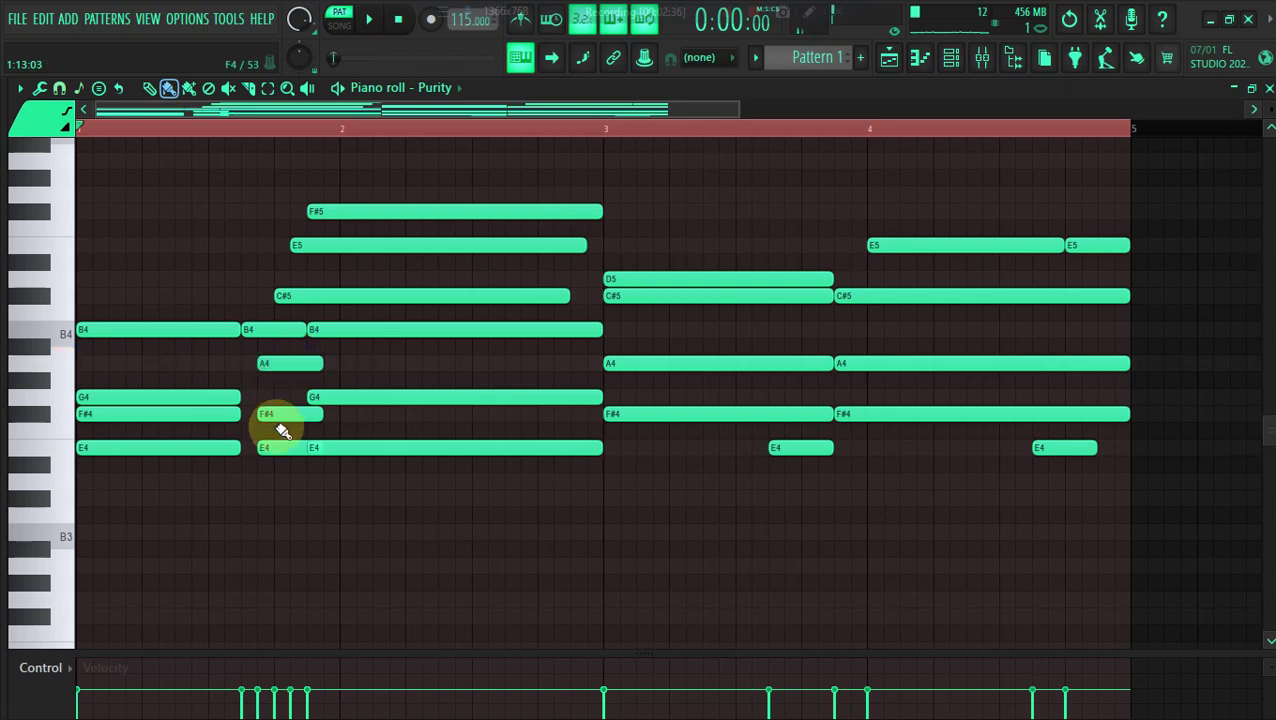
key(space)
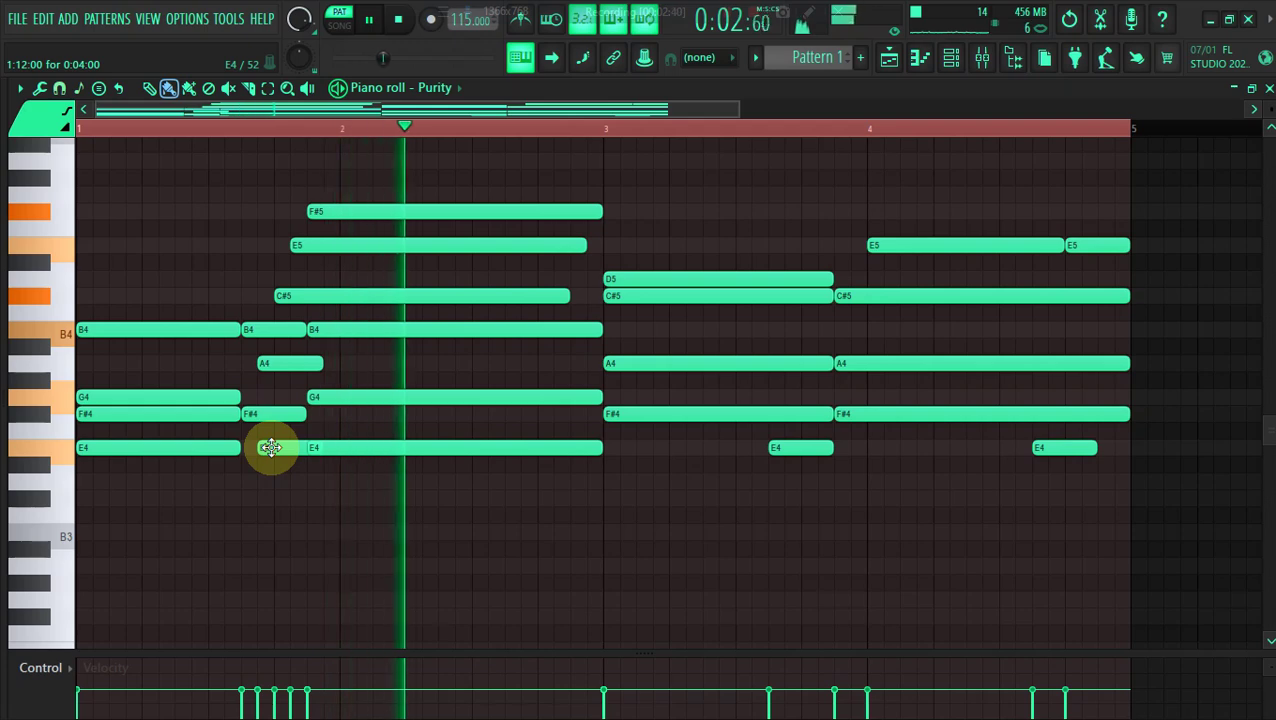
key(space)
key(space)
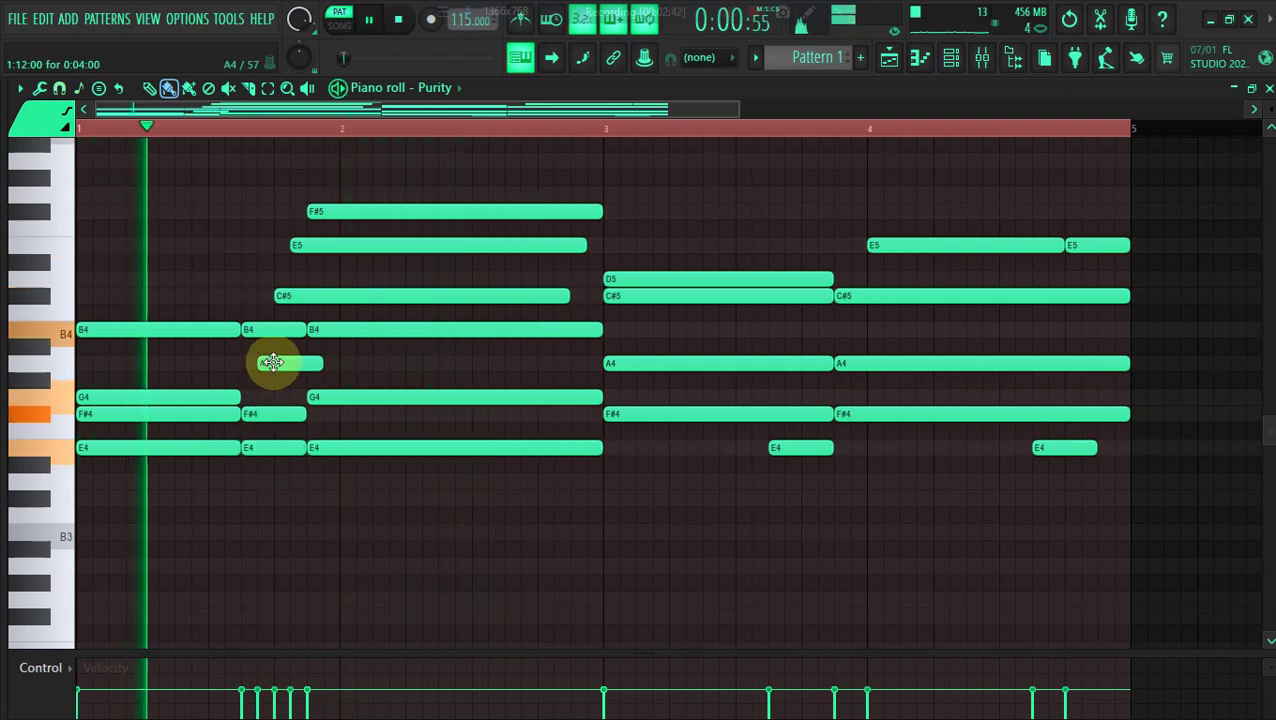
drag(264, 361, 258, 358)
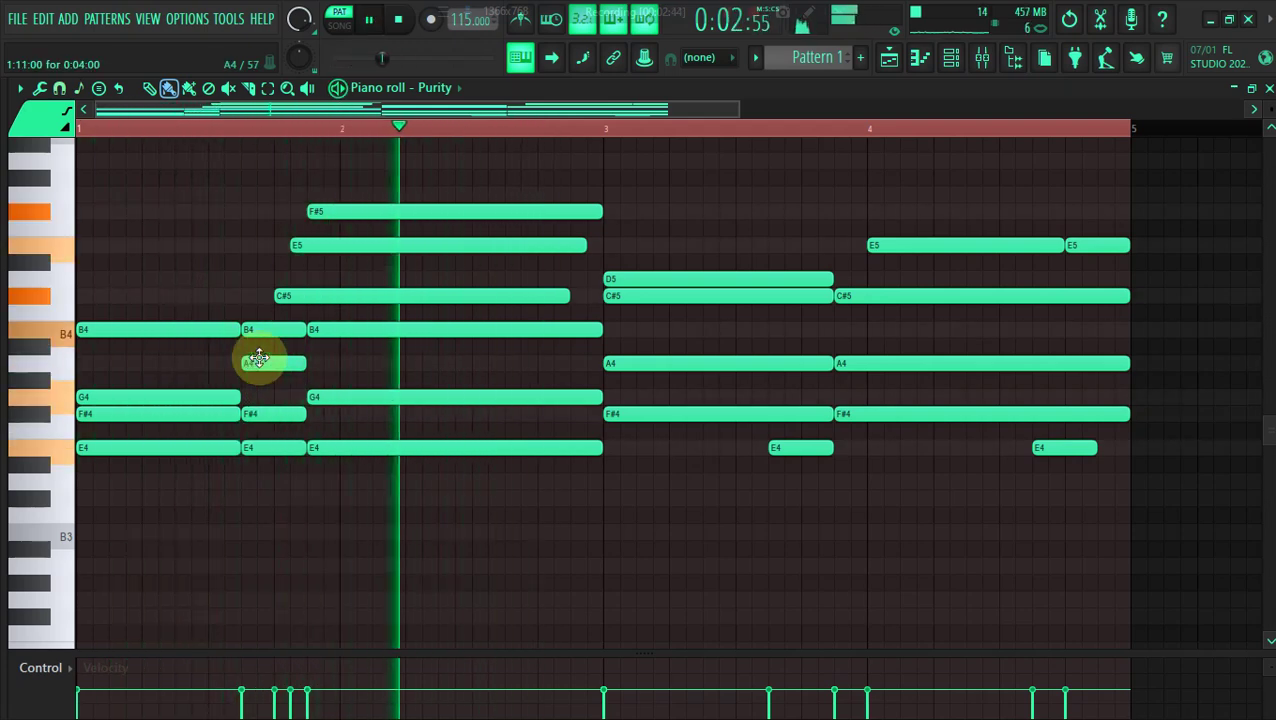
key(ctrl+z)
key(ctrl+z)
key(ctrl+z)
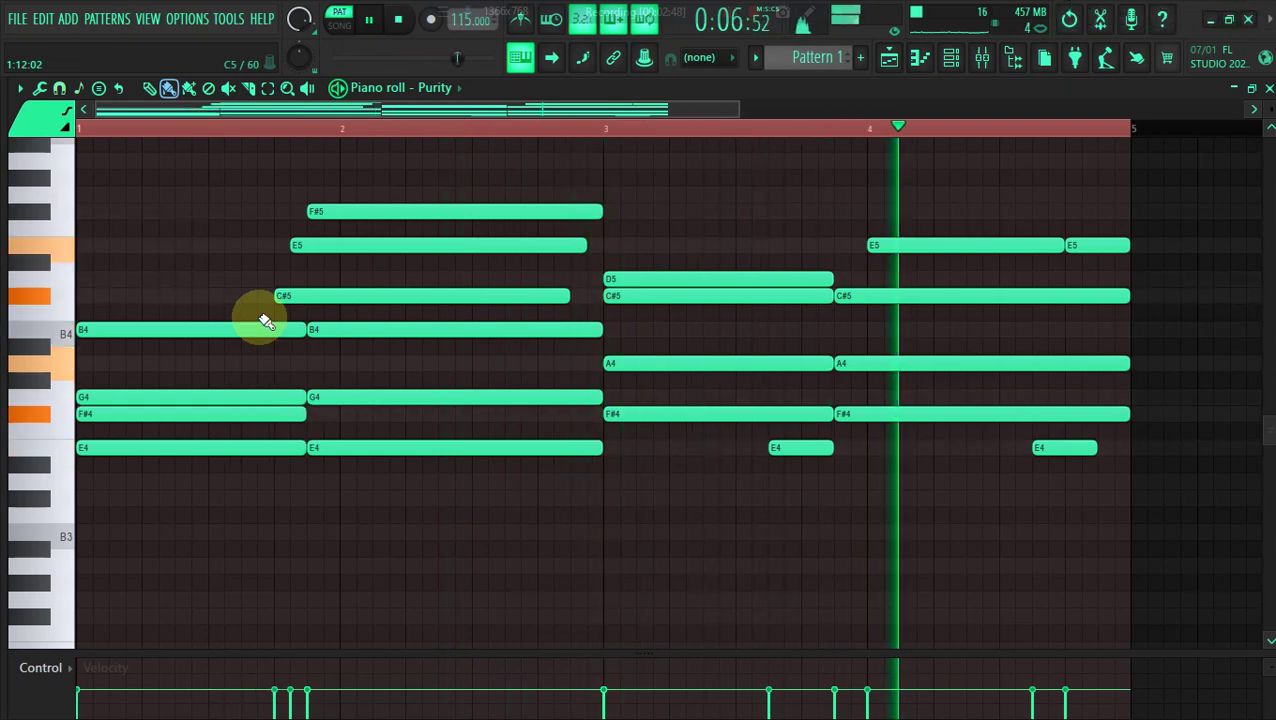
Select all notes and apply level scaling to their velocities
key(ctrl+a)
key(alt+x)
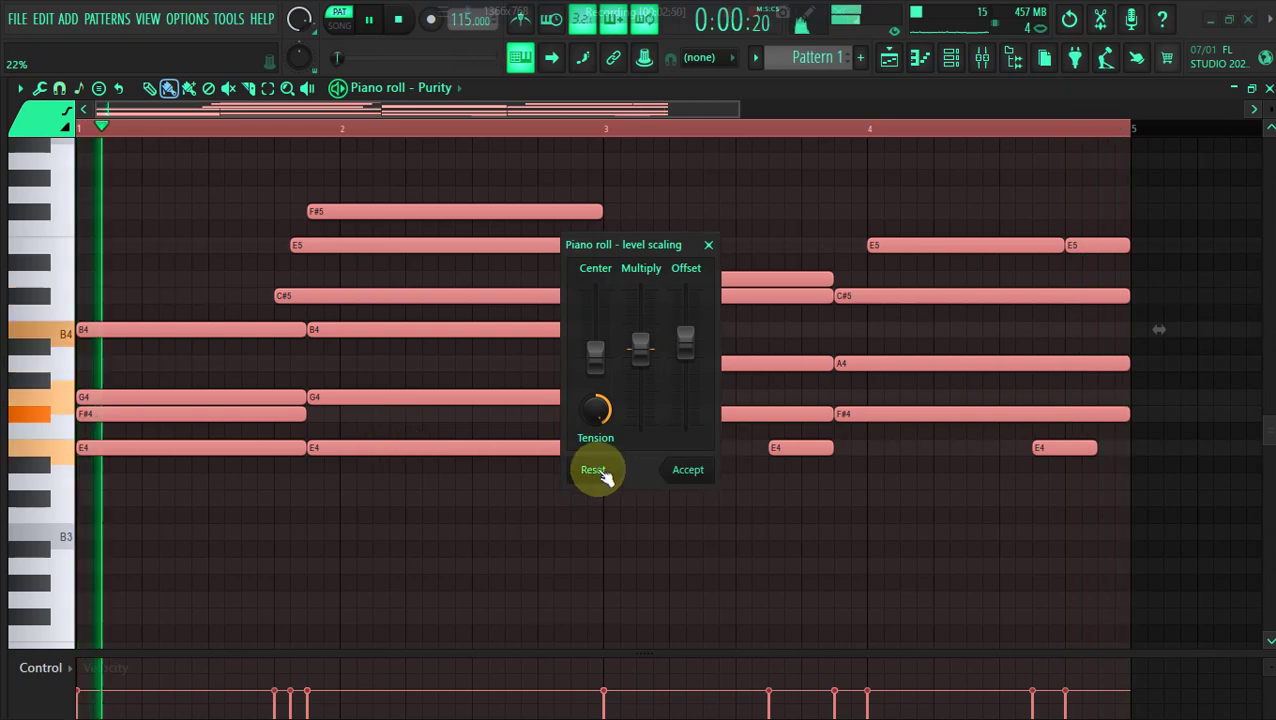
click(687, 470)
Try transposing all notes up an octave, move them back down, and play the pattern
key(ctrl+Up)
scroll(687, 474, up, 4)
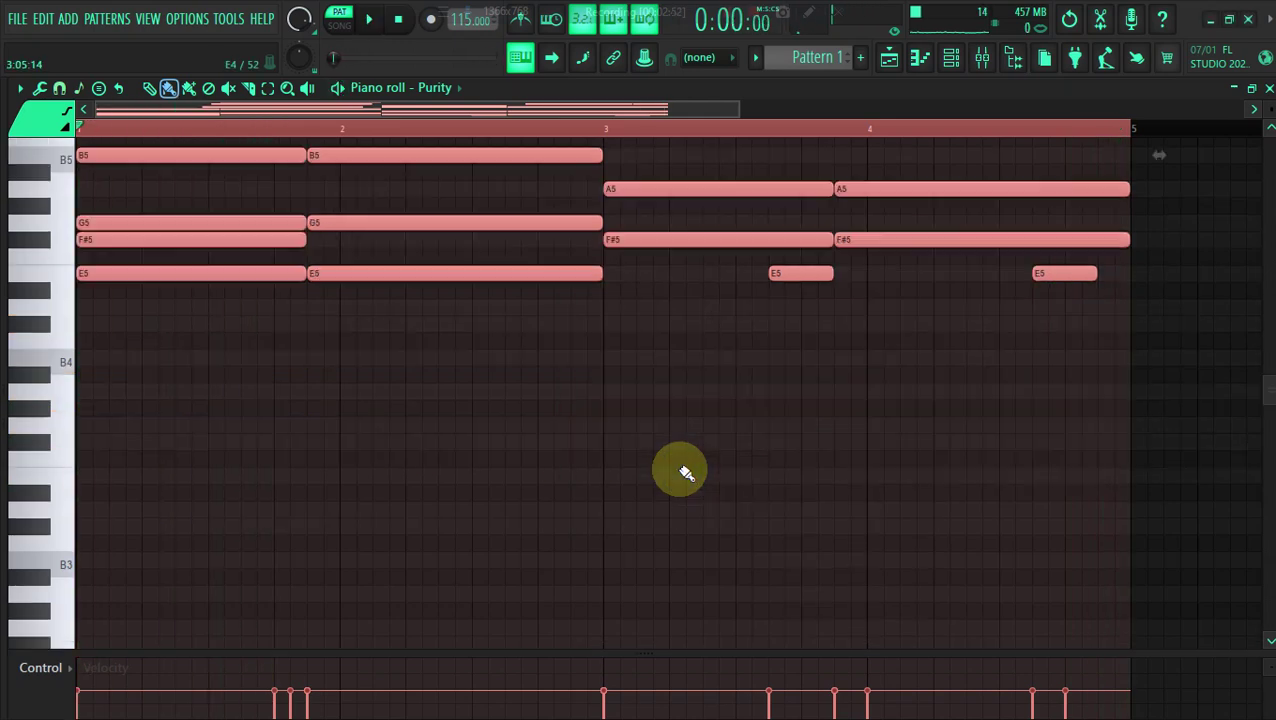
key(ctrl+Down)
key(space)
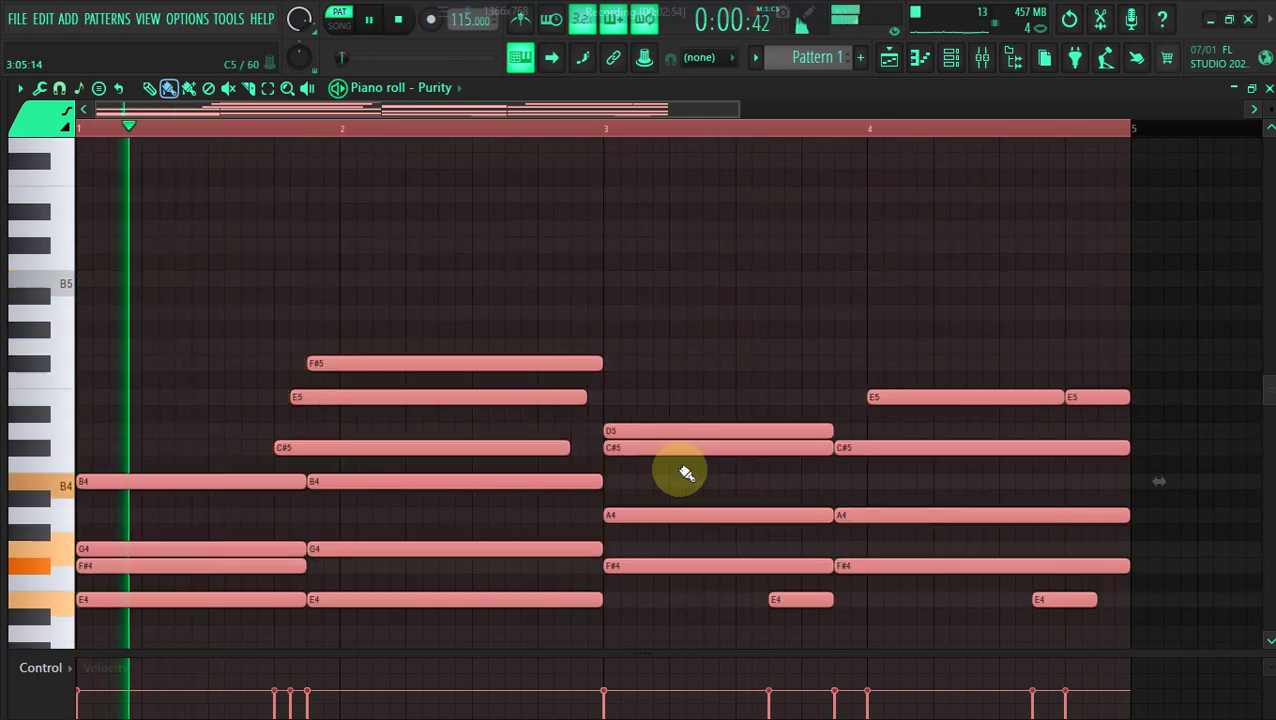
key(space)
Select the G4, F#4 and E4 notes across all four bars, audition them an octave higher, and move them back down
click(271, 88)
scroll(193, 256, down, 3)
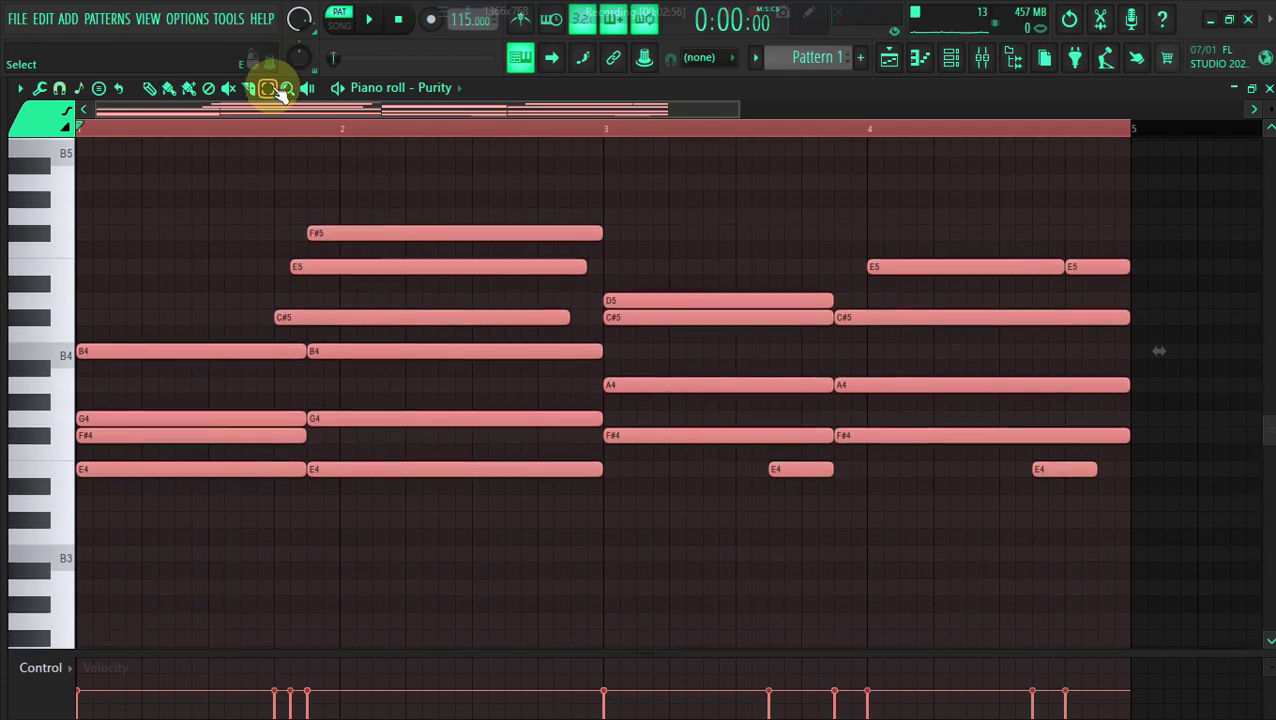
drag(108, 405, 1172, 500)
key(space)
key(ctrl+Up)
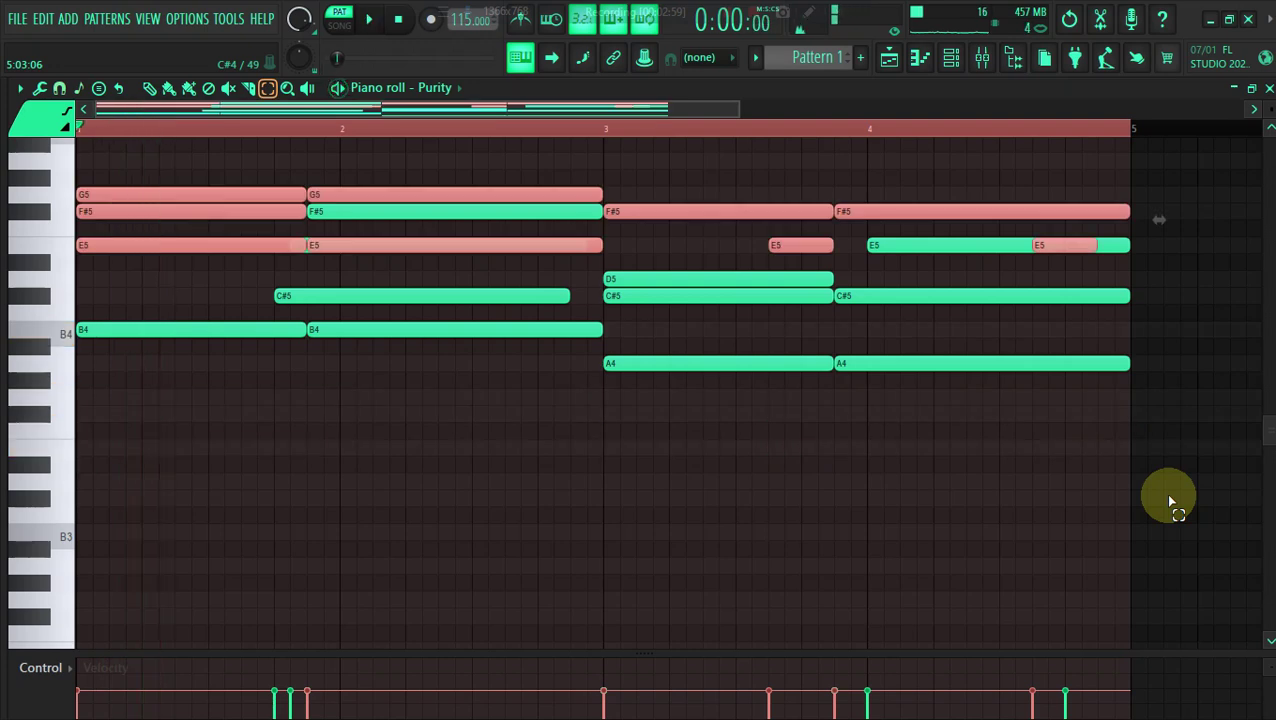
scroll(1172, 500, up, 3)
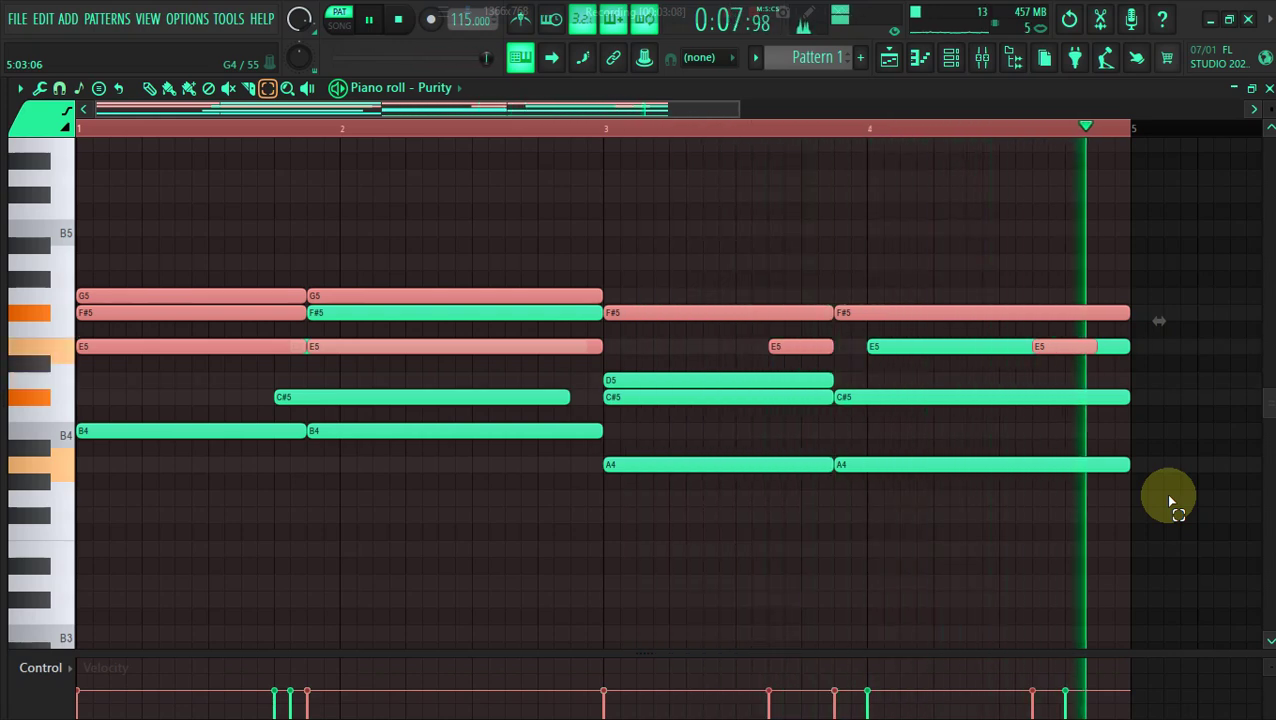
key(ctrl+Down)
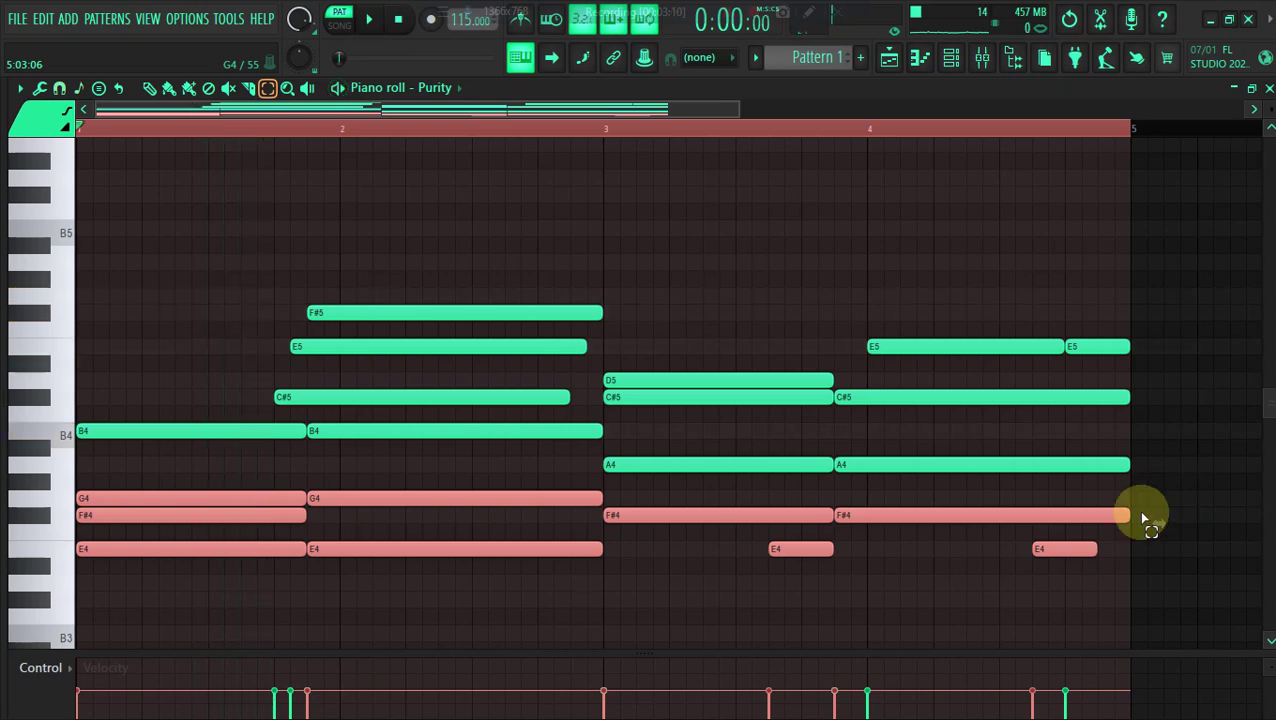
Try the first chord's E4 and F#4 notes an octave higher, and move them back down
click(280, 556)
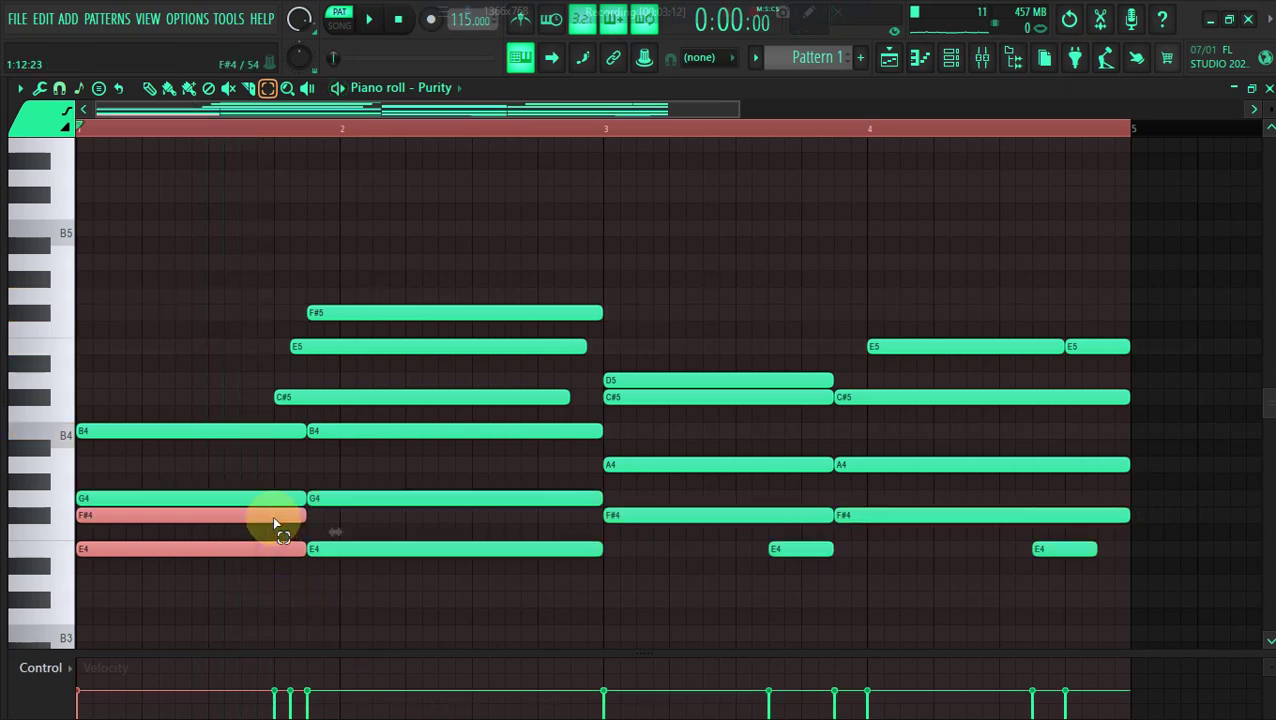
key(ctrl+Up)
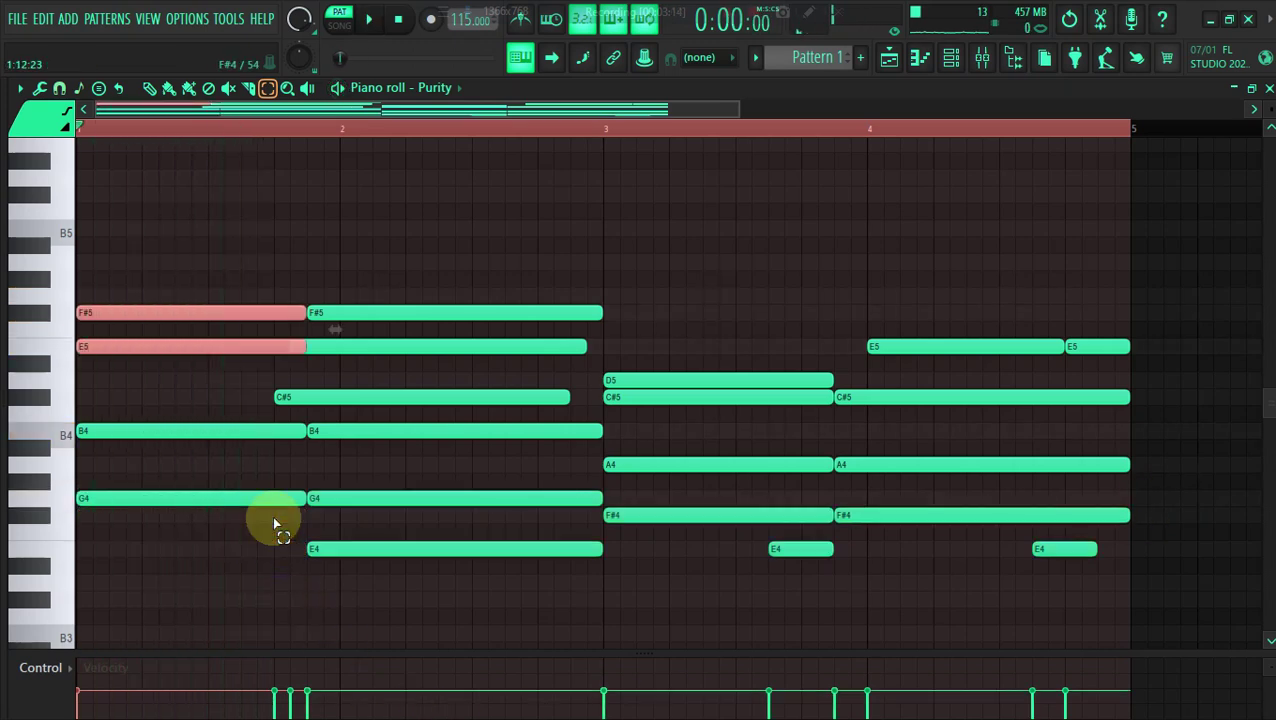
key(ctrl+Down)
Raise only the first chord's F#4 note by an octave to F#5, and play the progression
click(272, 515)
key(ctrl+Up)
scroll(272, 515, up, 1)
key(space)
scroll(275, 523, down, 2)
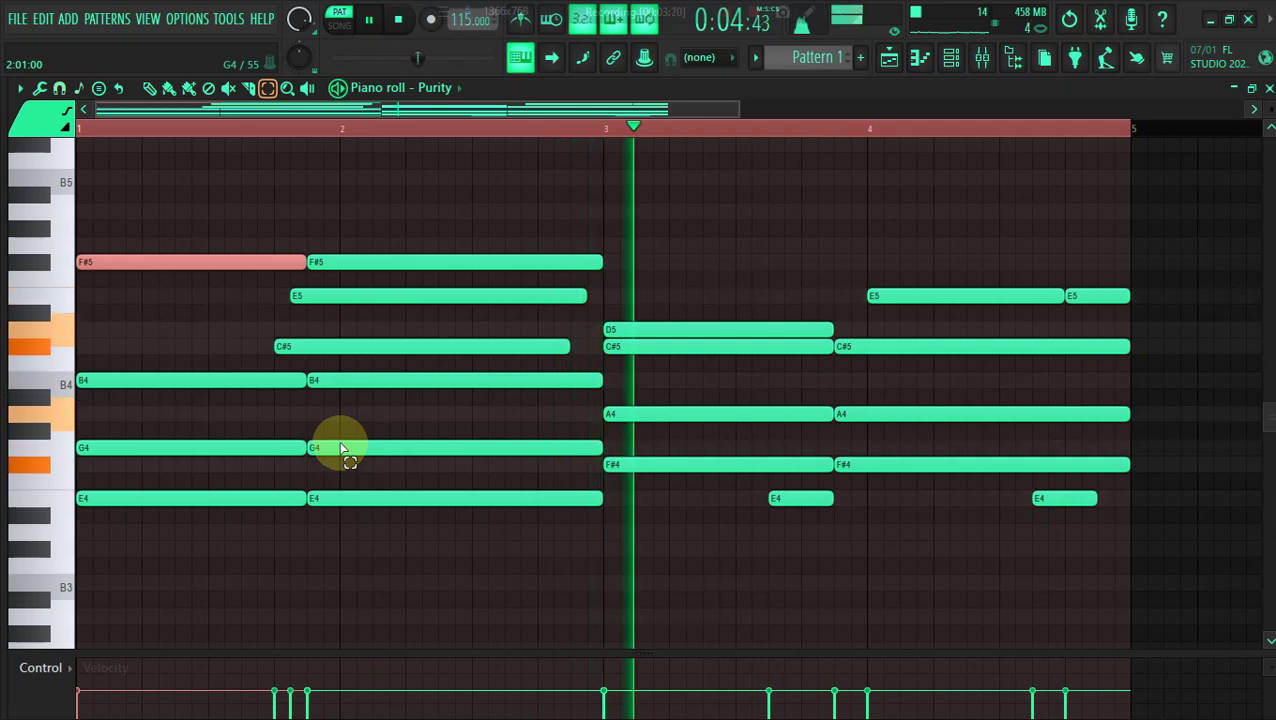
Audition the bar 3 chord's A4 note an octave higher, and move it back to A4
click(637, 418)
key(ctrl+Up)
key(space)
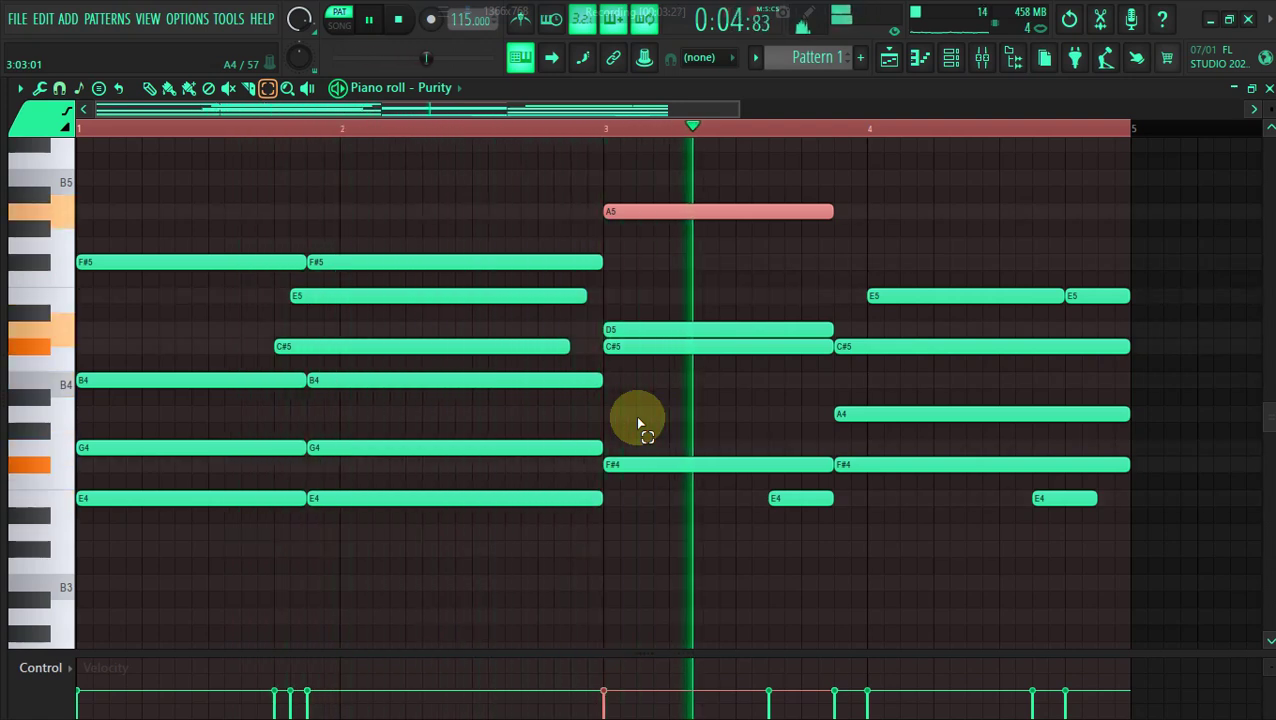
key(ctrl+Down)
Select all notes, strum the chords from lowest to highest note, and randomize the note velocities slightly
key(ctrl+a)
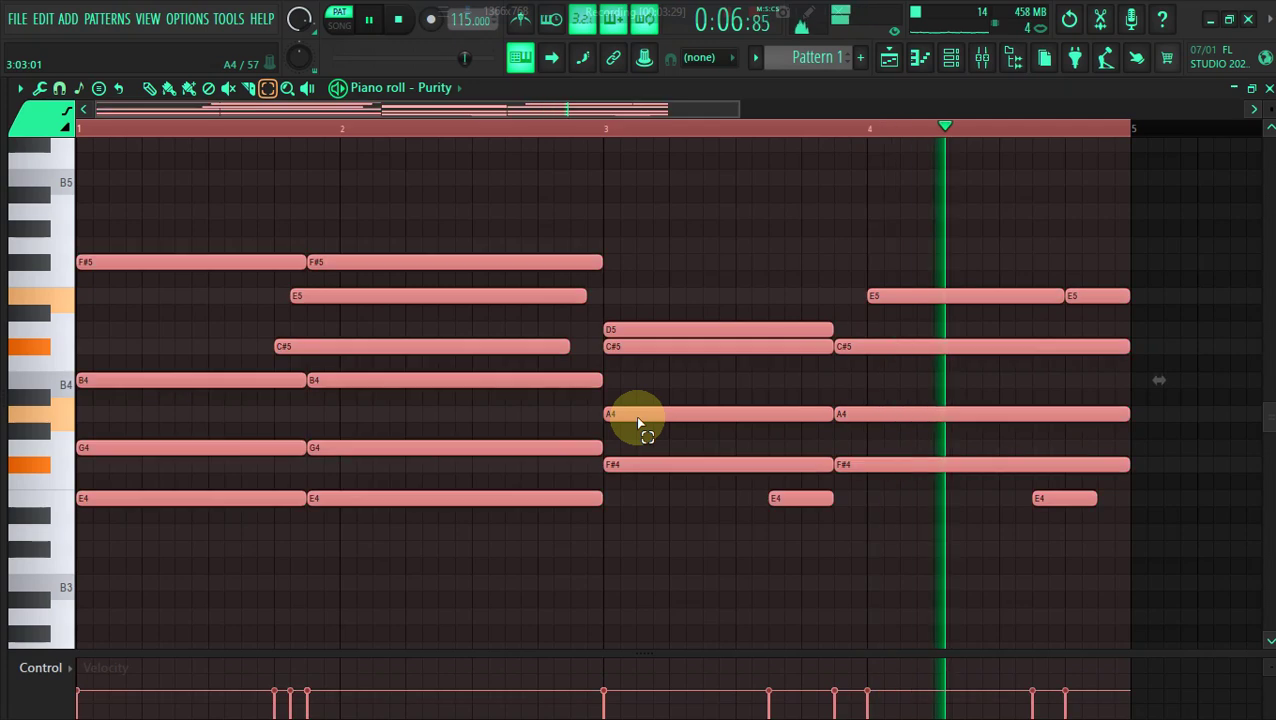
key(space)
key(alt+r)
click(737, 446)
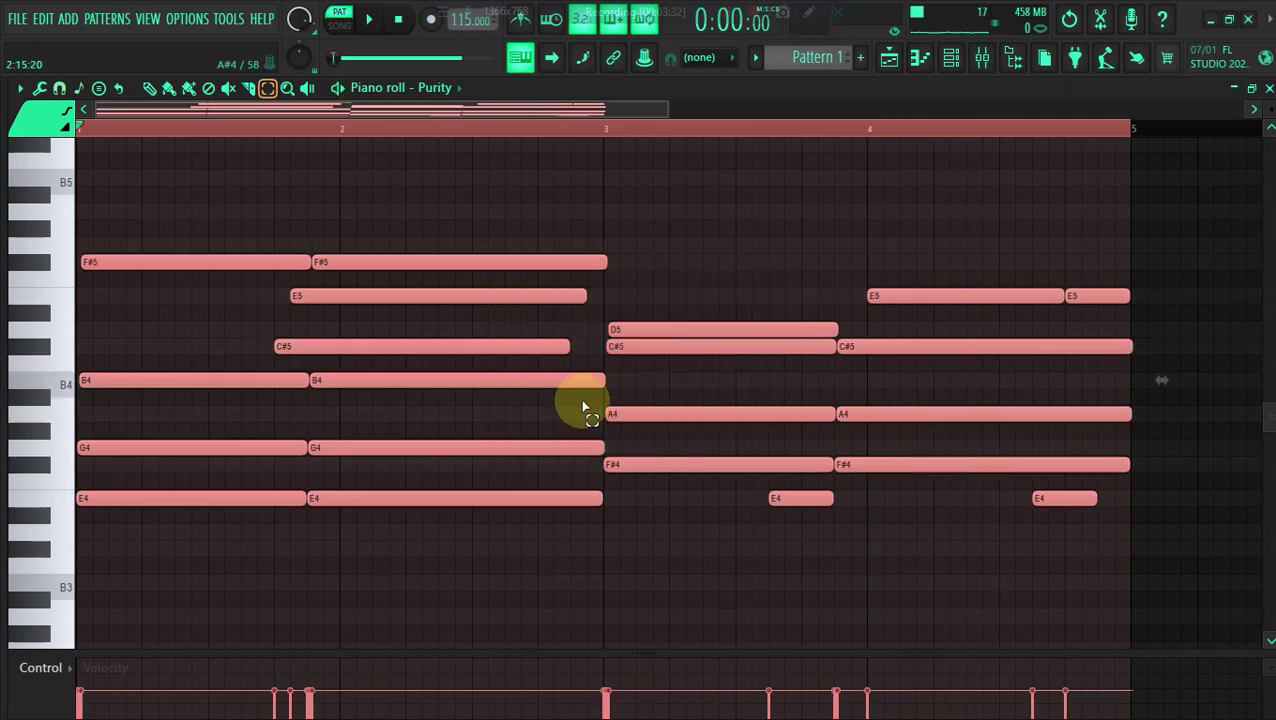
key(alt+r)
click(737, 541)
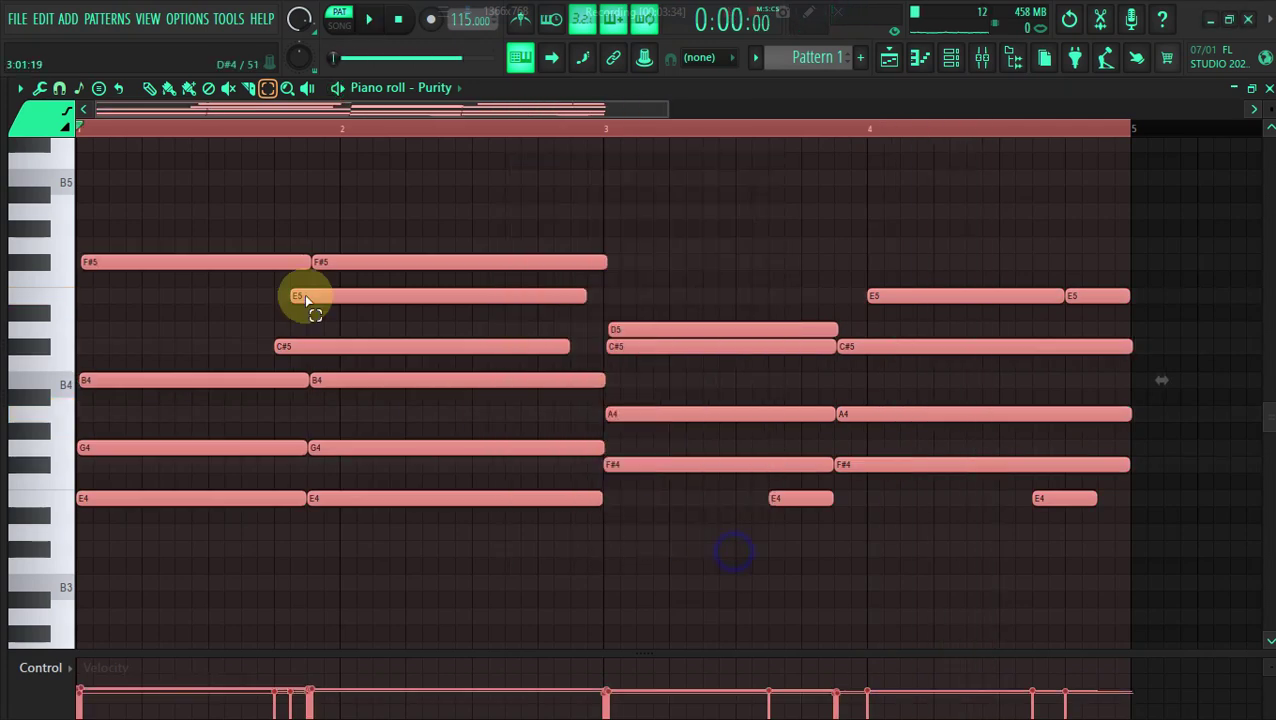
Play the progression, copy Purity's notes into the Lounge Lizard EP-4 channel, and audition it with Purity muted
key(space)
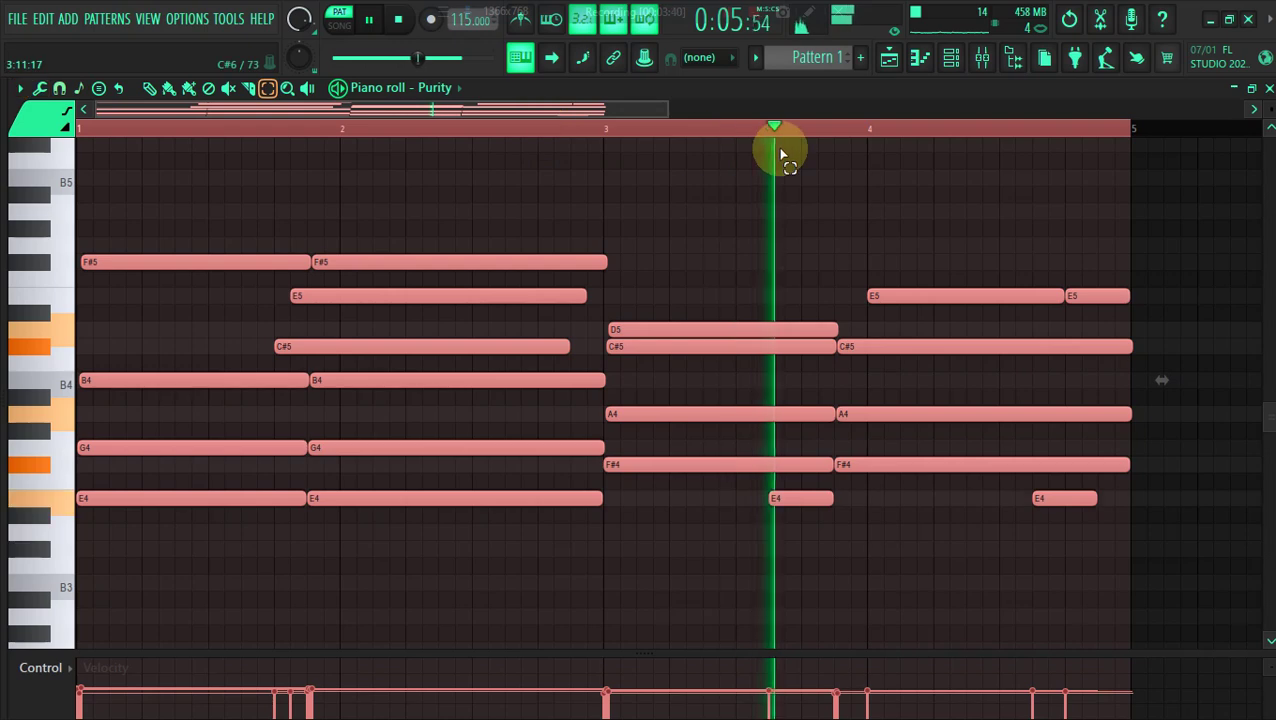
click(951, 58)
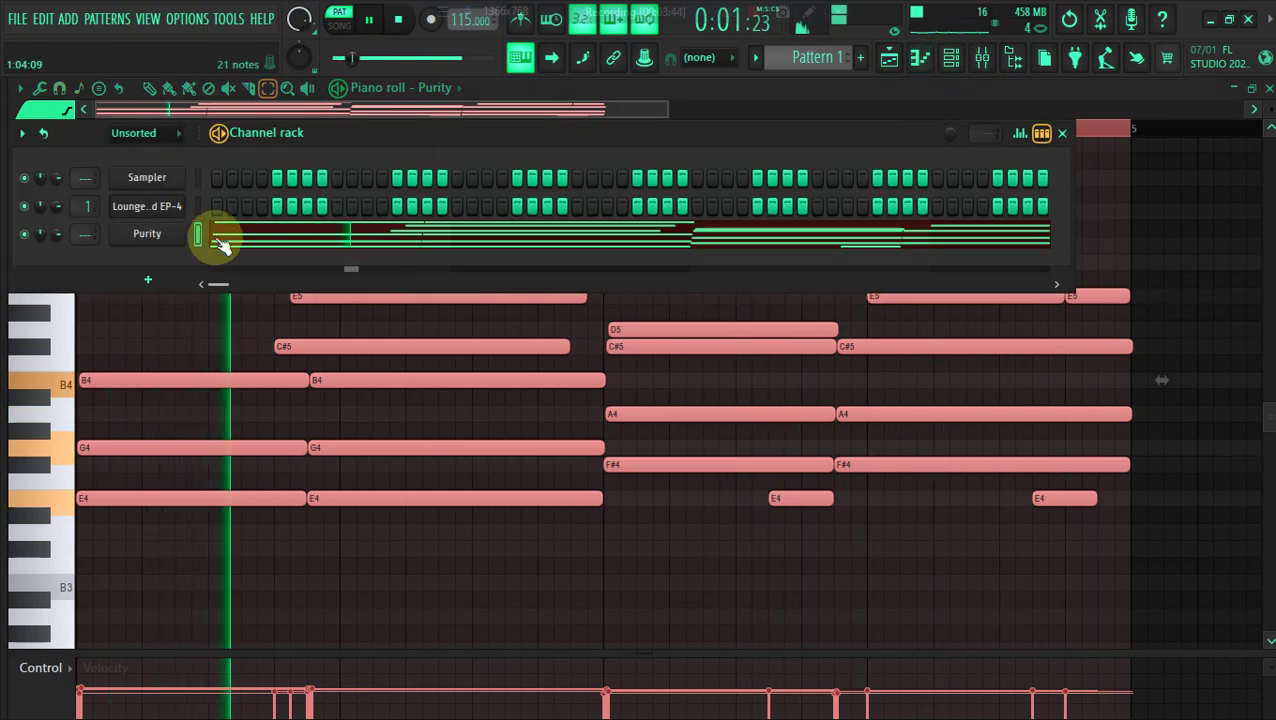
right_click(180, 244)
click(392, 250)
right_click(140, 203)
click(388, 242)
key(space)
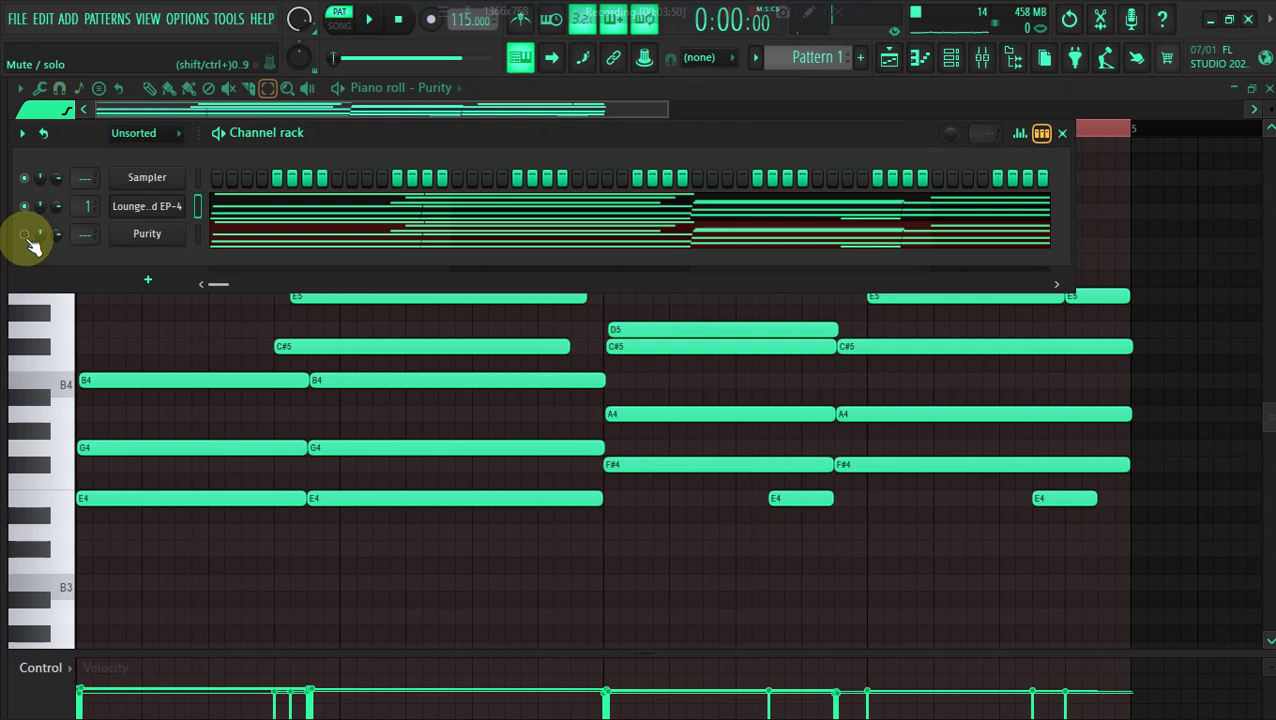
key(space)
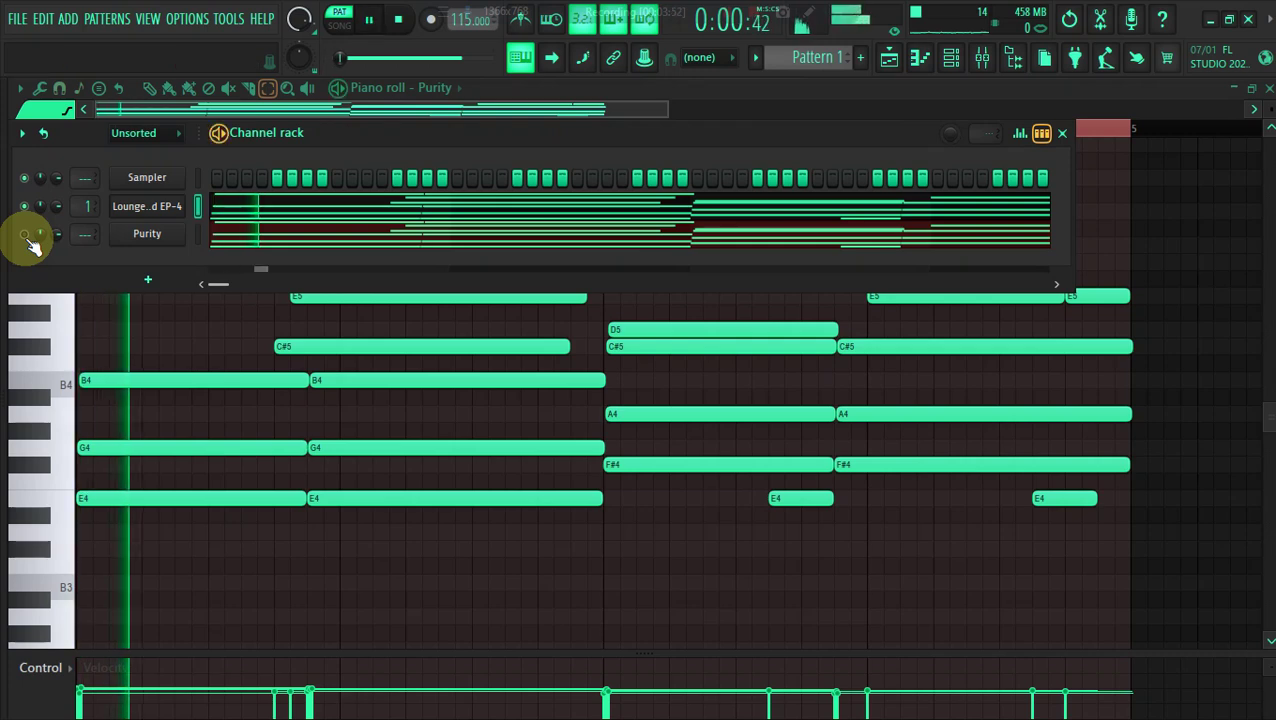
Open Lounge Lizard EP-4 and audition 9 - Casual 1 and 15 - Modern Processed 1 from the Tine-based bank
click(165, 207)
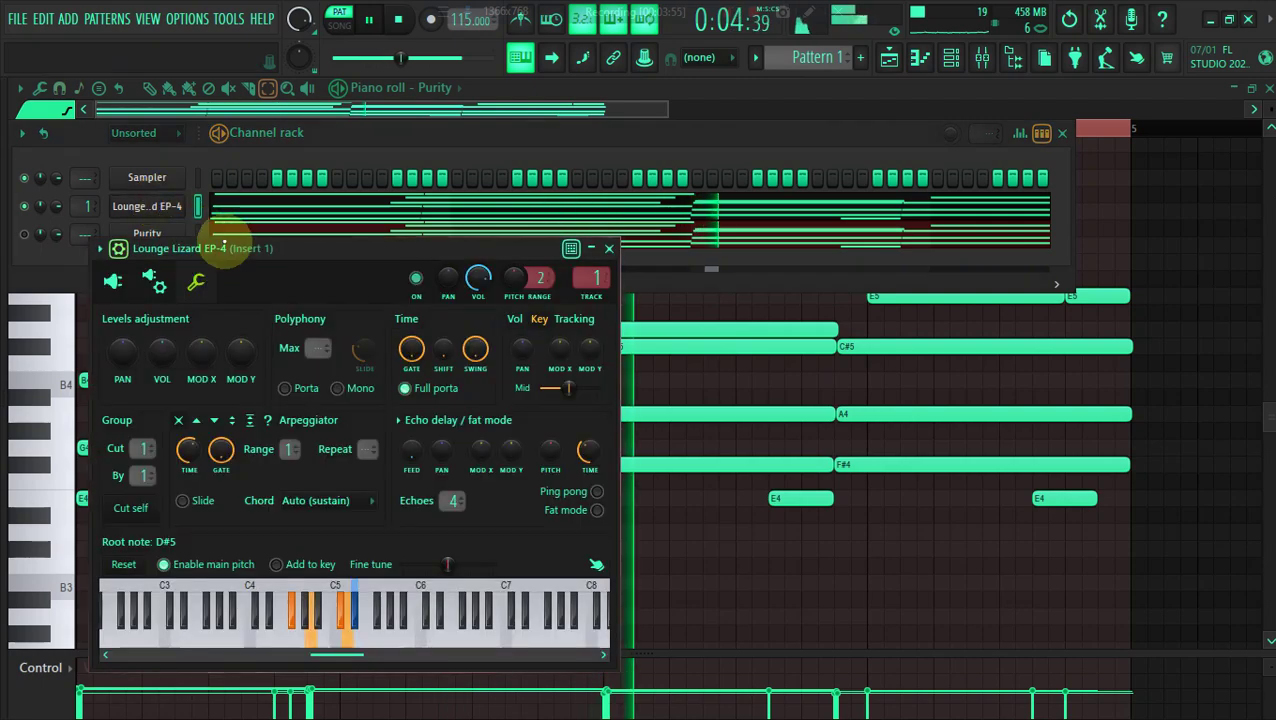
drag(250, 247, 563, 128)
click(418, 165)
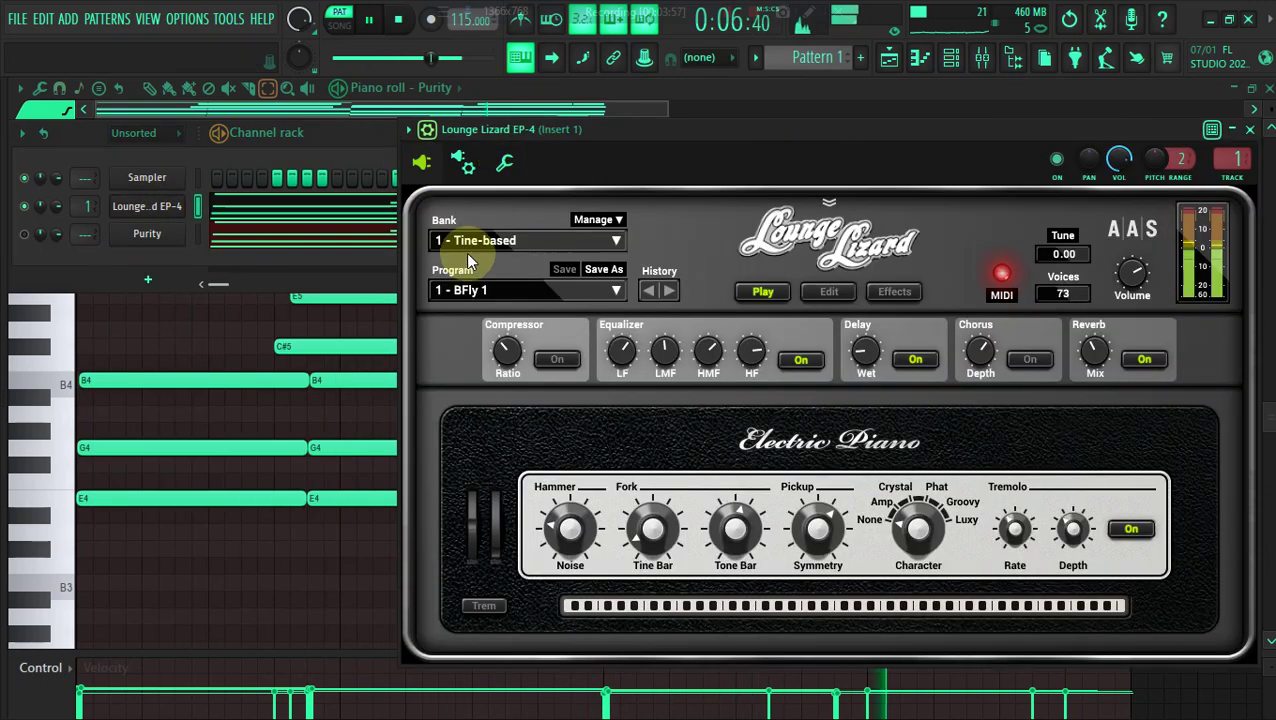
click(476, 291)
click(470, 497)
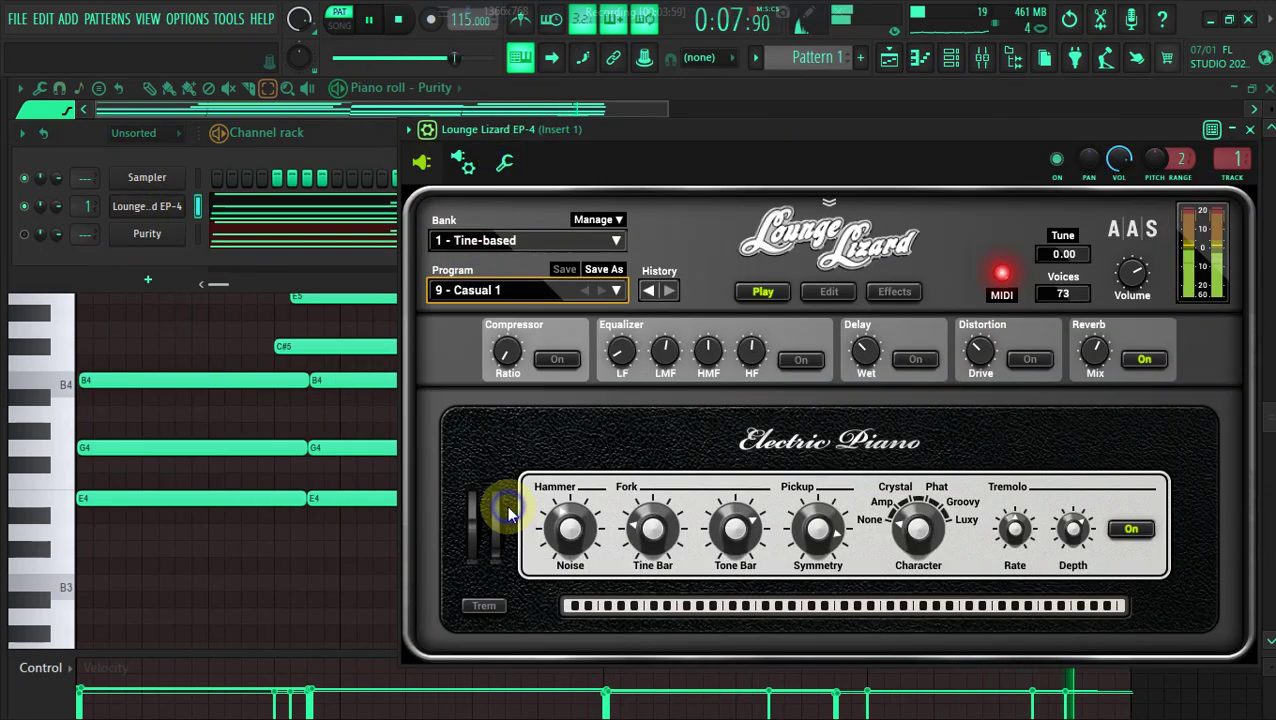
click(478, 291)
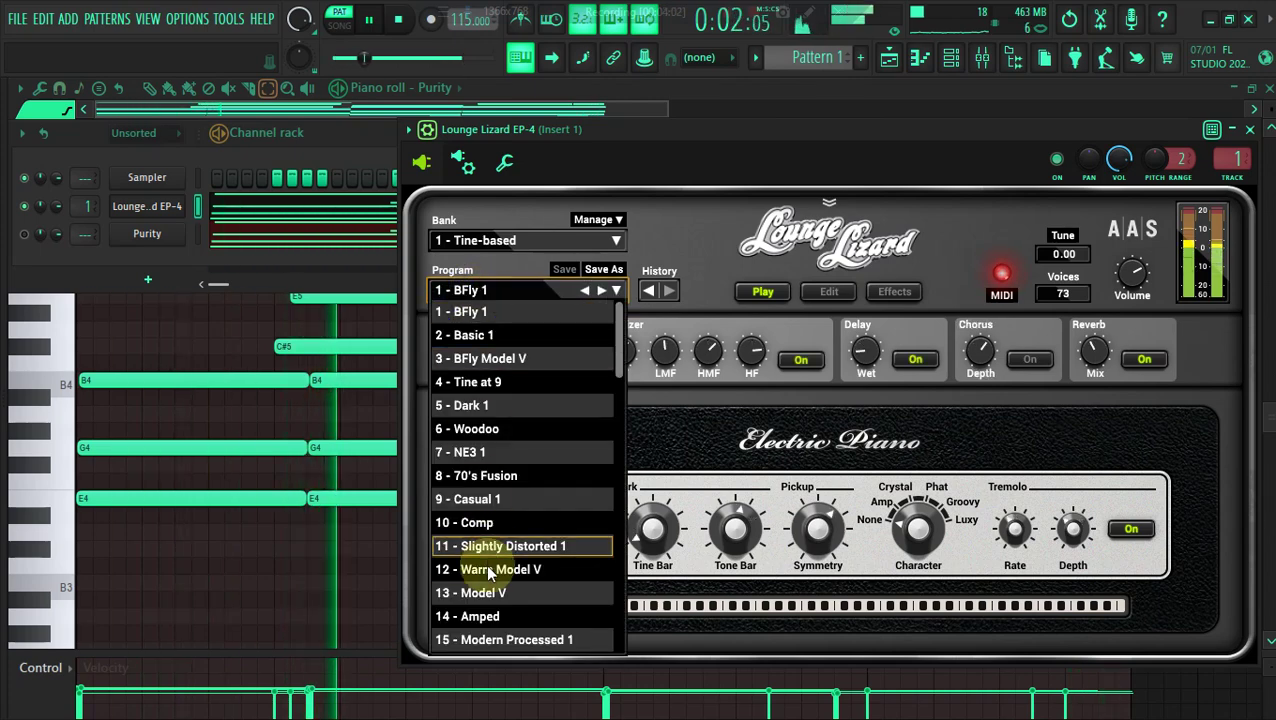
click(498, 639)
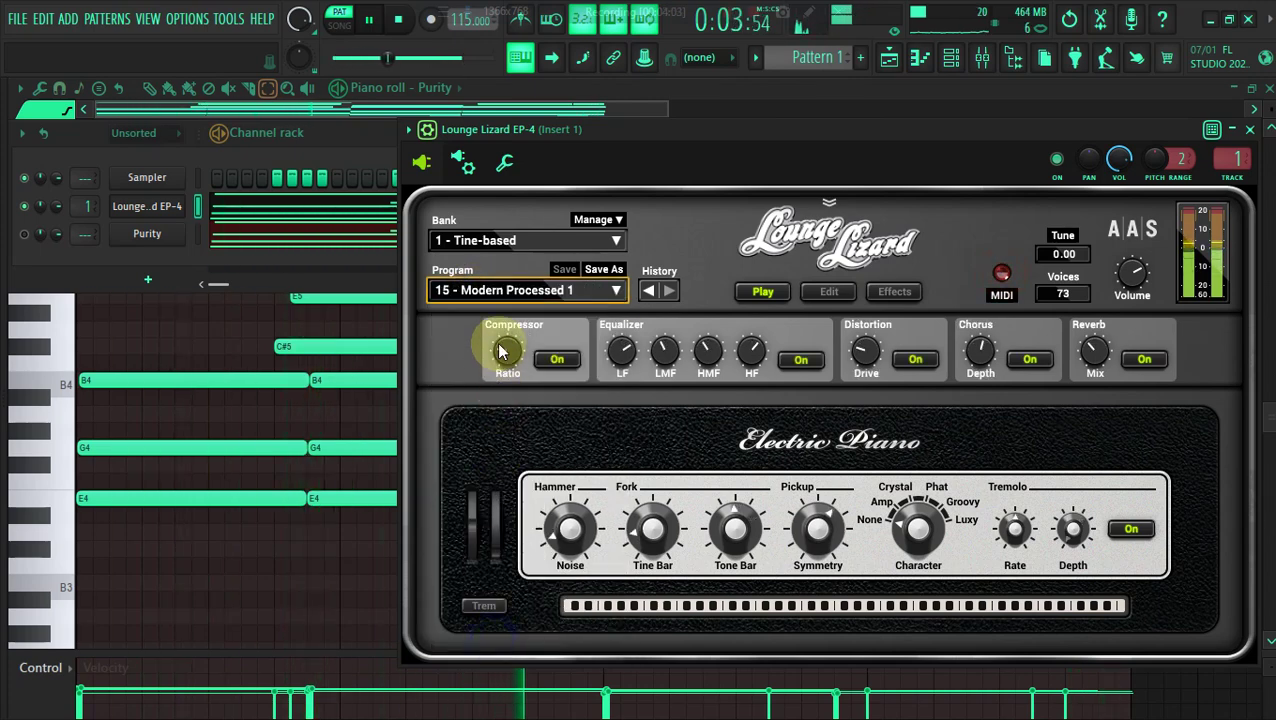
Switch to the 7 - Electronica and Warped bank, audition 3 - Pulsing Phase, and load 7 - Big and Wide Tremolo
click(510, 240)
click(486, 402)
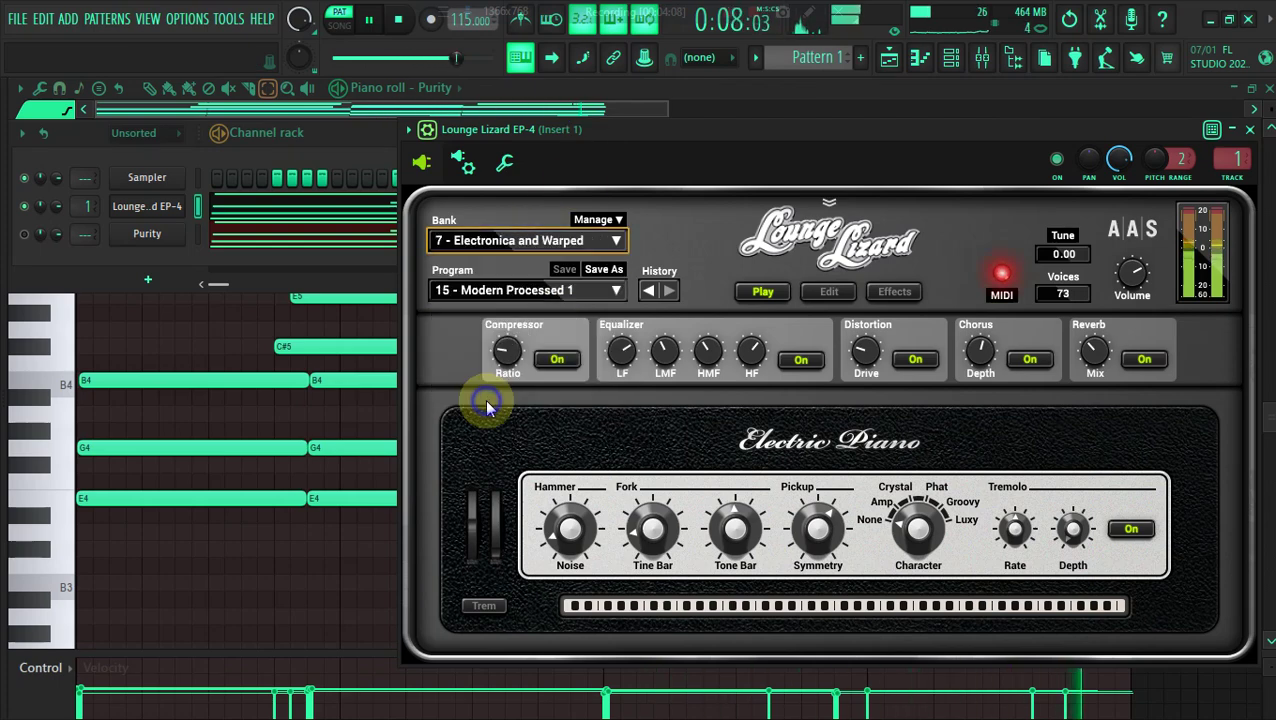
click(502, 290)
click(484, 358)
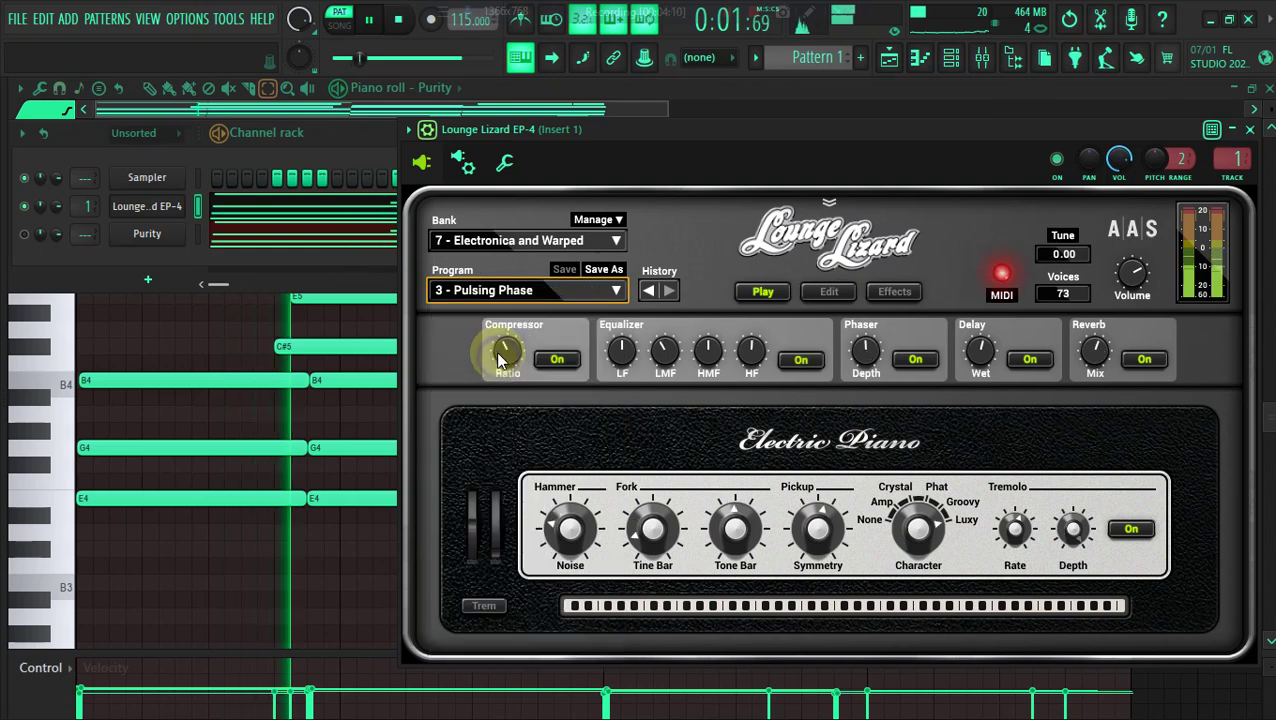
click(505, 291)
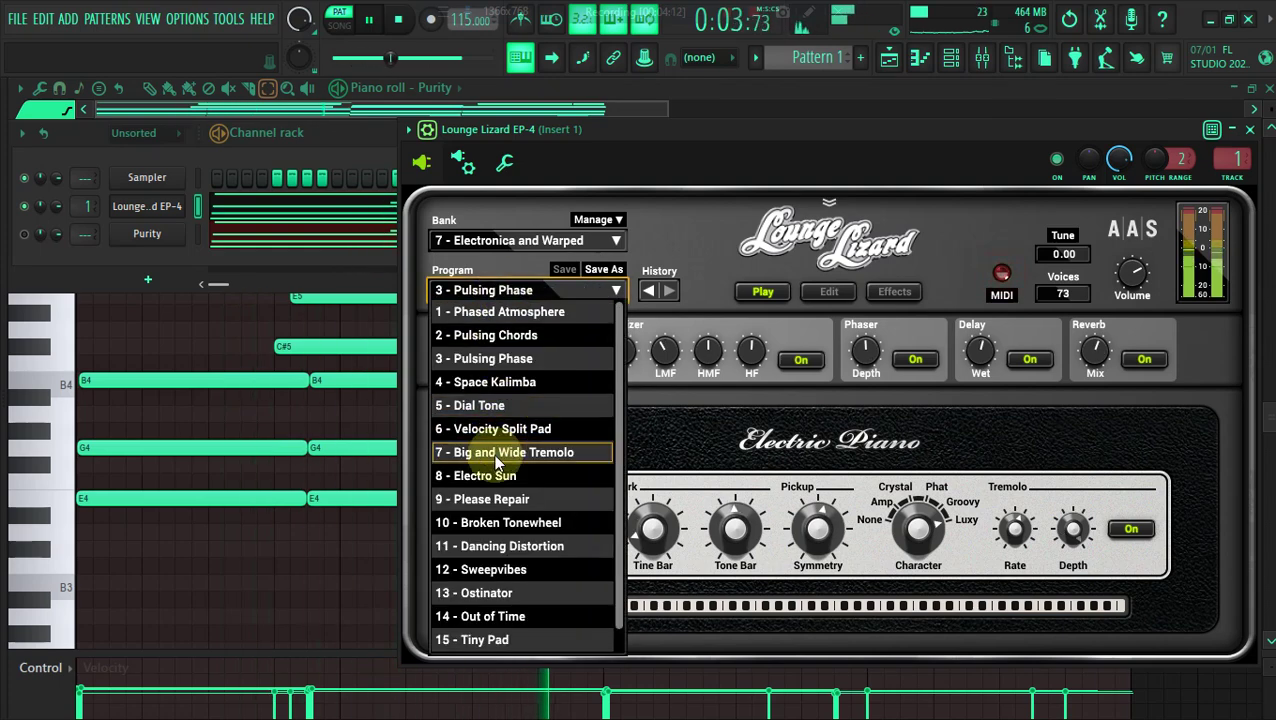
click(499, 455)
click(507, 298)
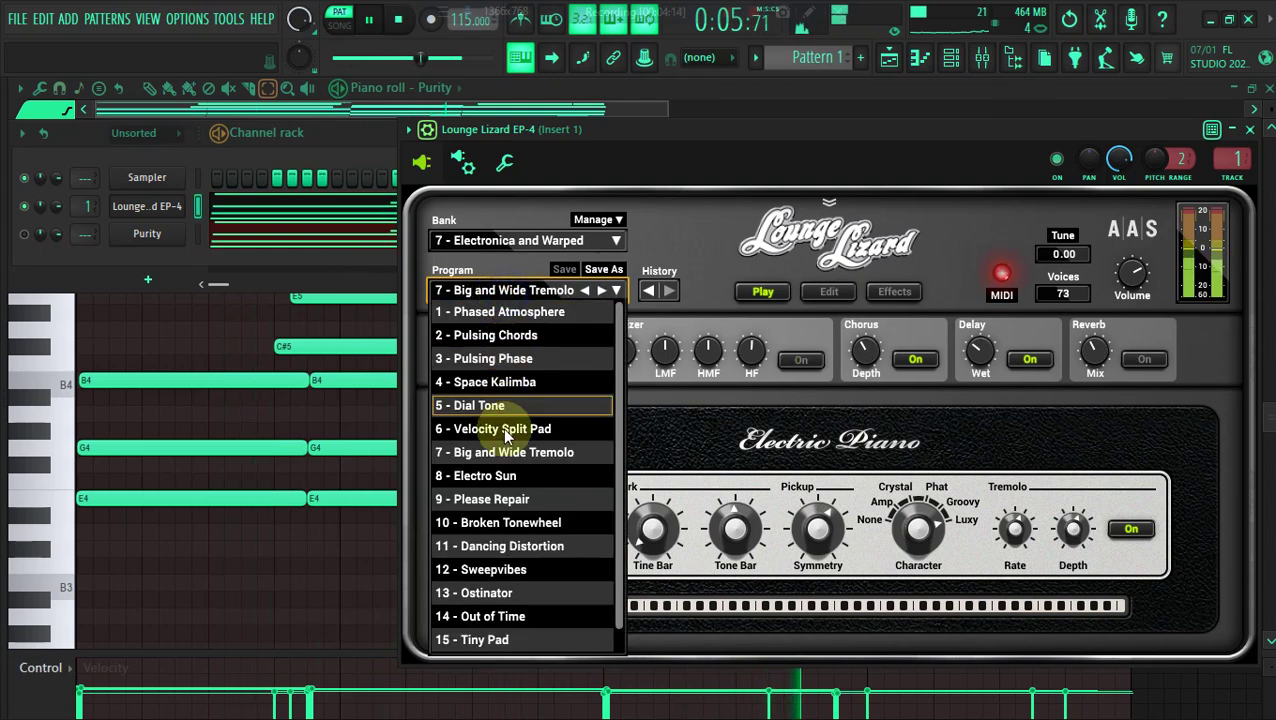
click(211, 220)
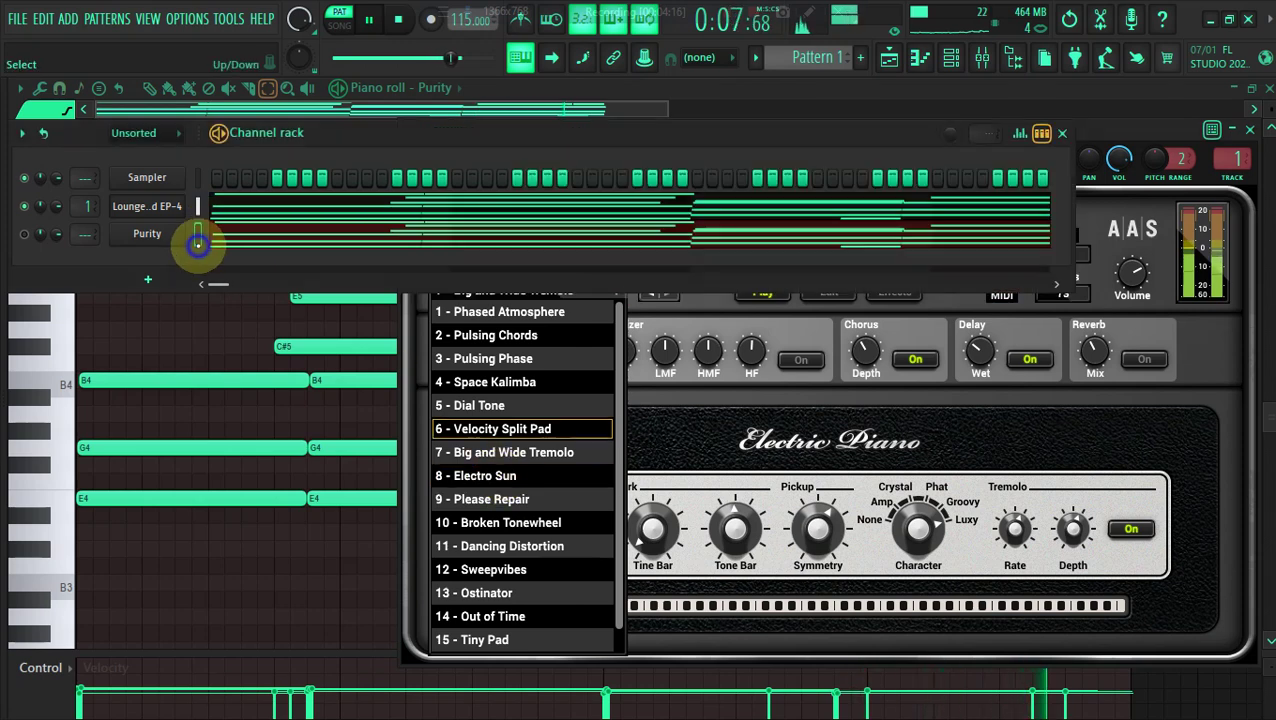
Clone the Lounge Lizard EP-4 channel and copy the original channel's notes into the clone
right_click(147, 205)
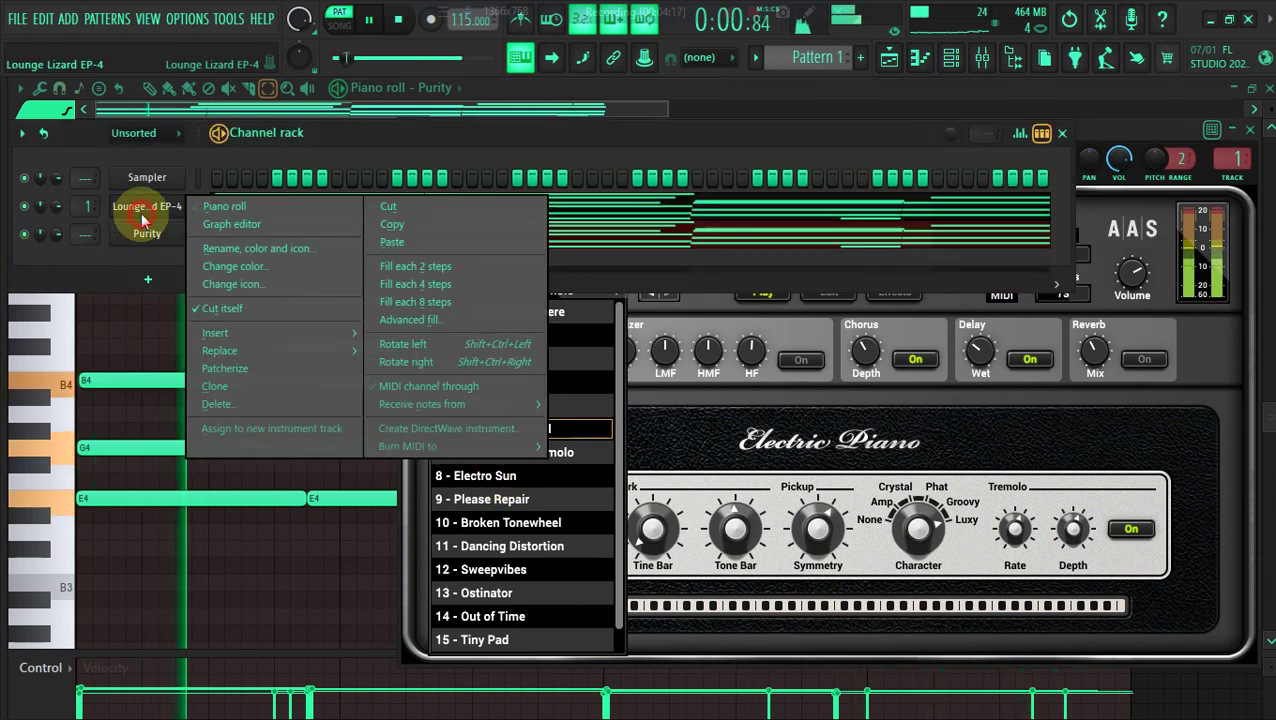
click(205, 390)
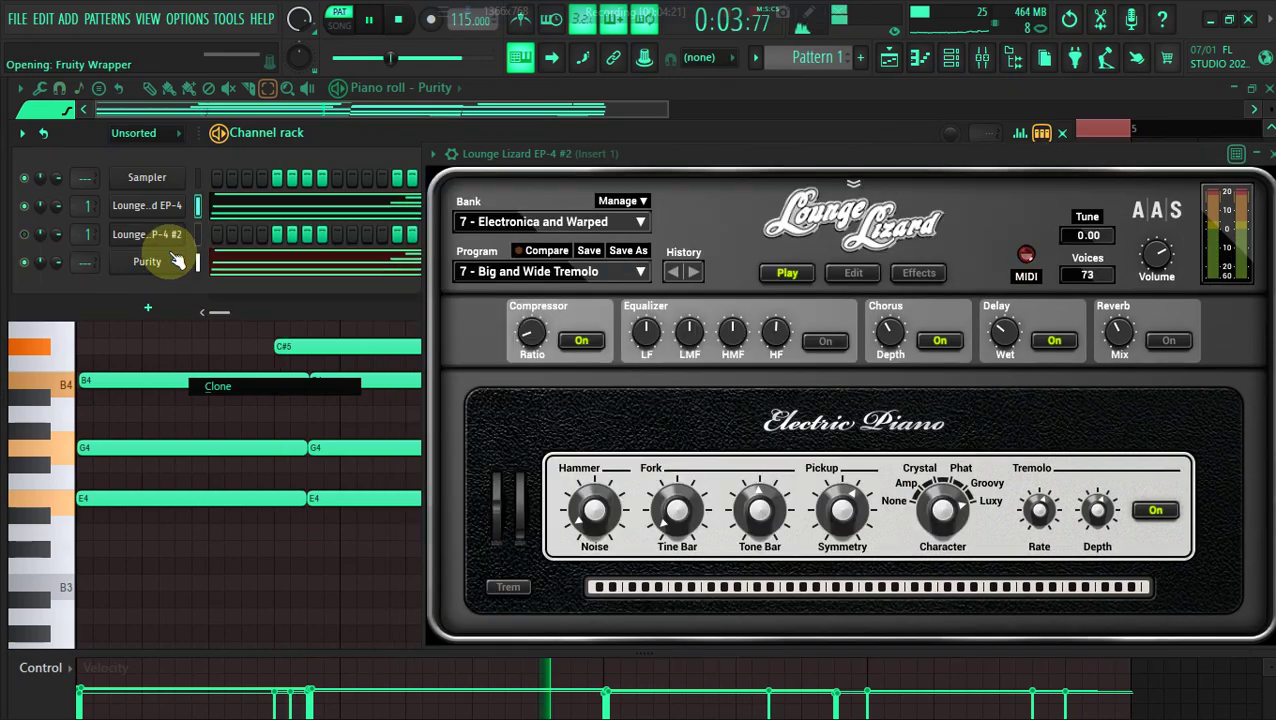
right_click(168, 216)
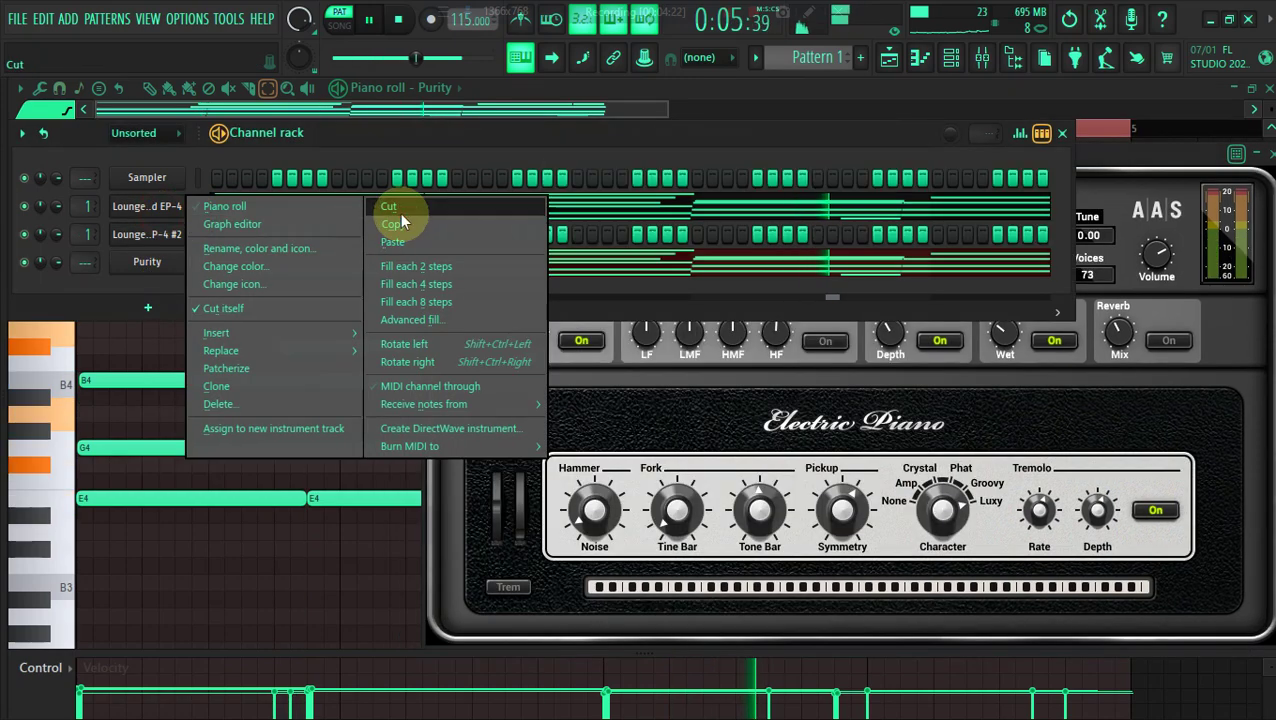
click(402, 219)
right_click(175, 235)
click(399, 271)
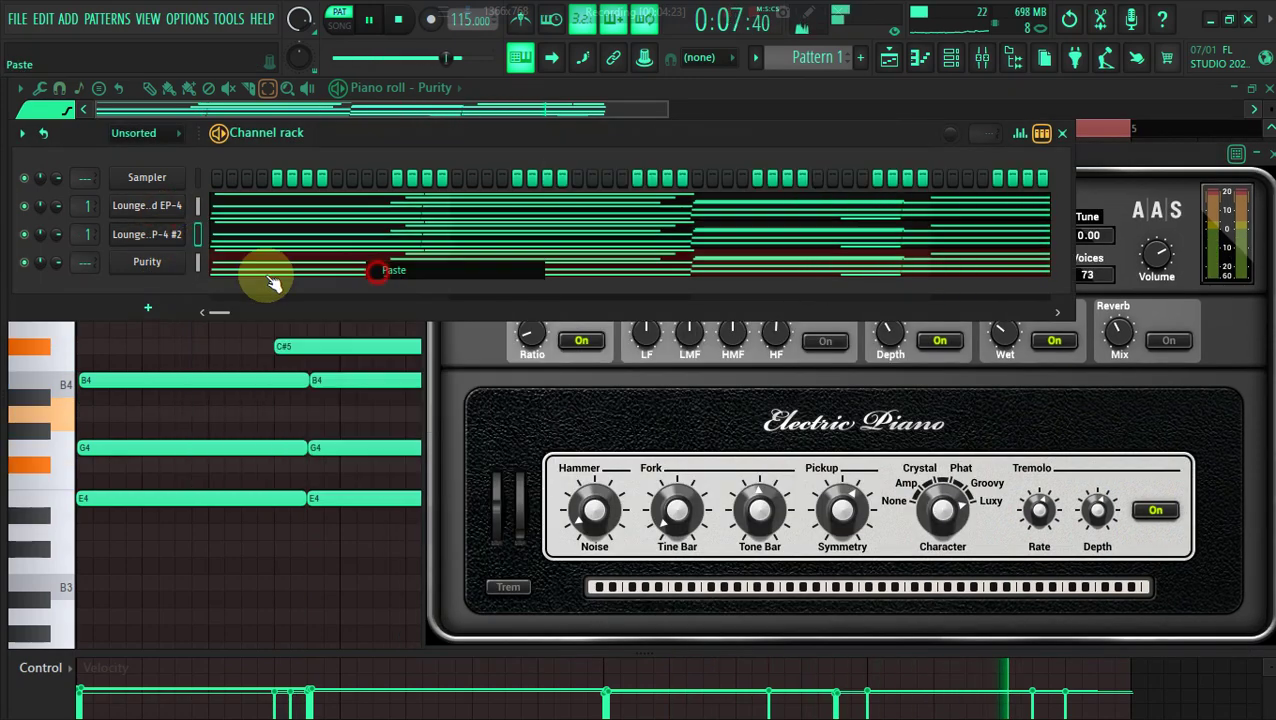
Mute the original Lounge Lizard and Purity channels so only the clone plays, and route Purity to mixer track 1
right_click(24, 262)
click(28, 204)
click(24, 234)
click(24, 262)
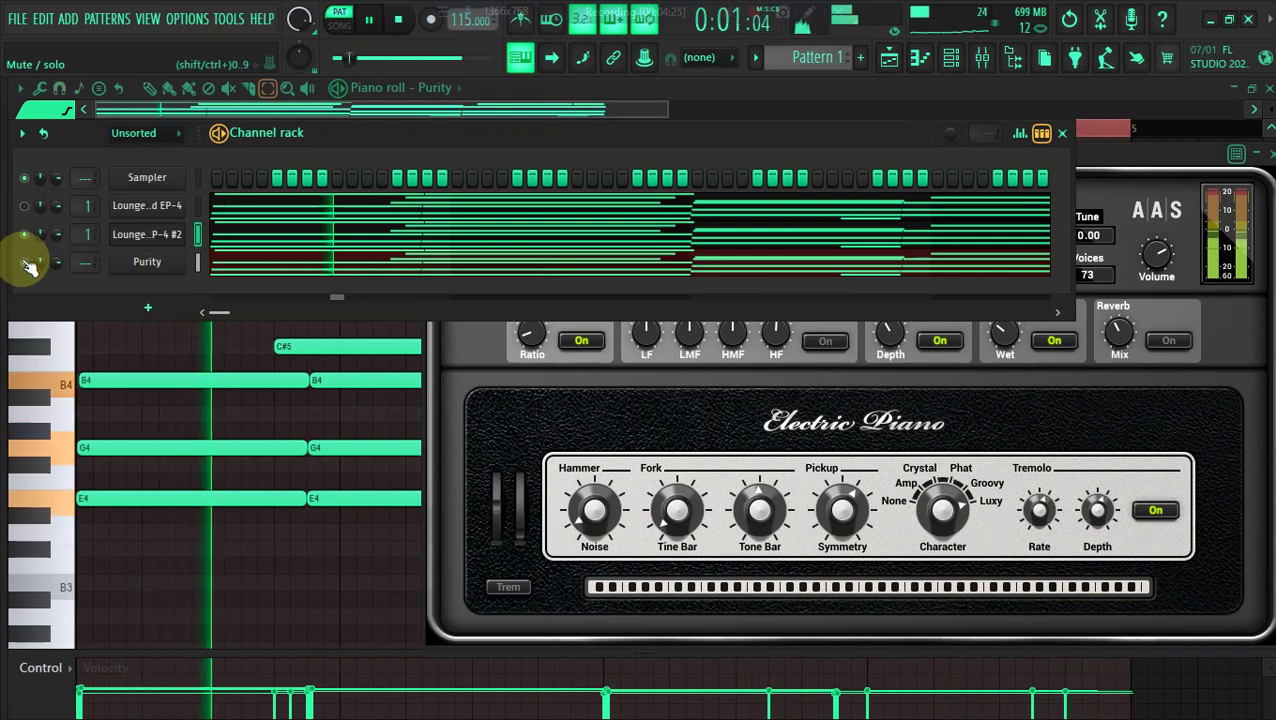
scroll(83, 262, up, 1)
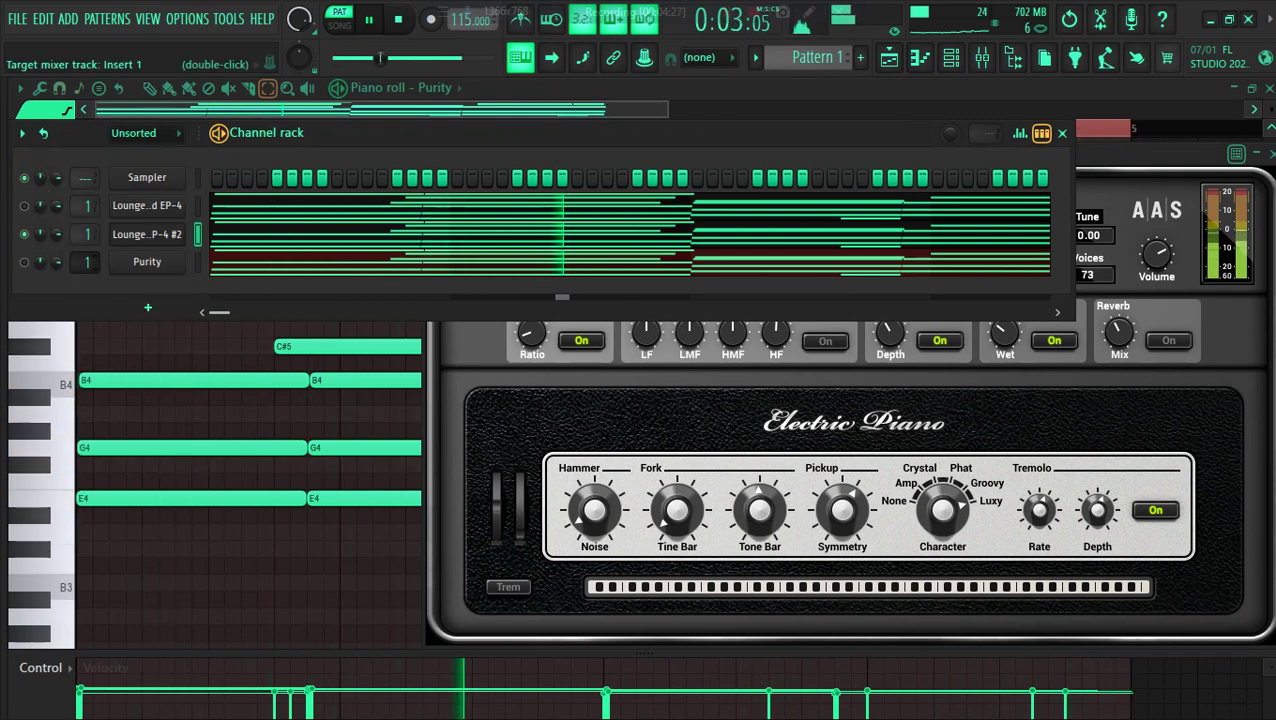
Audition other Electronica and Warped programs in the cloned Lounge Lizard, and load 15 - Vintage Organ 3 from the 6 - Pianorgans bank
click(128, 236)
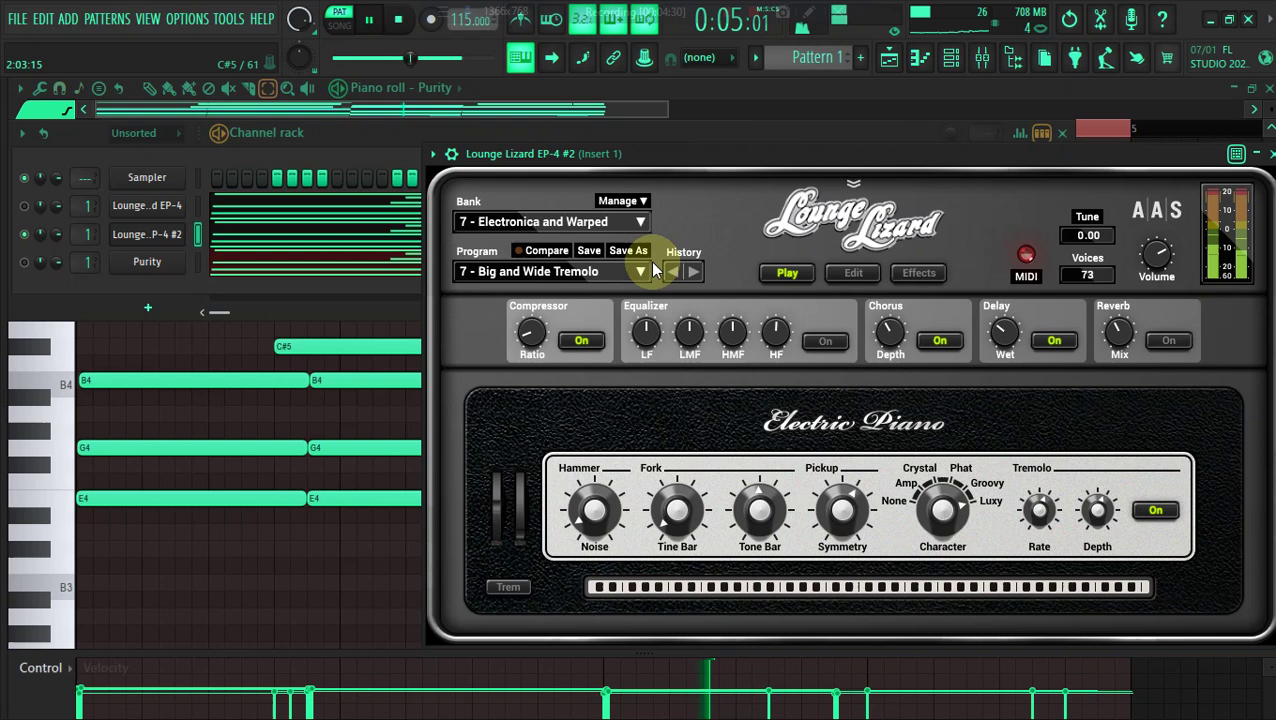
click(620, 272)
click(620, 272)
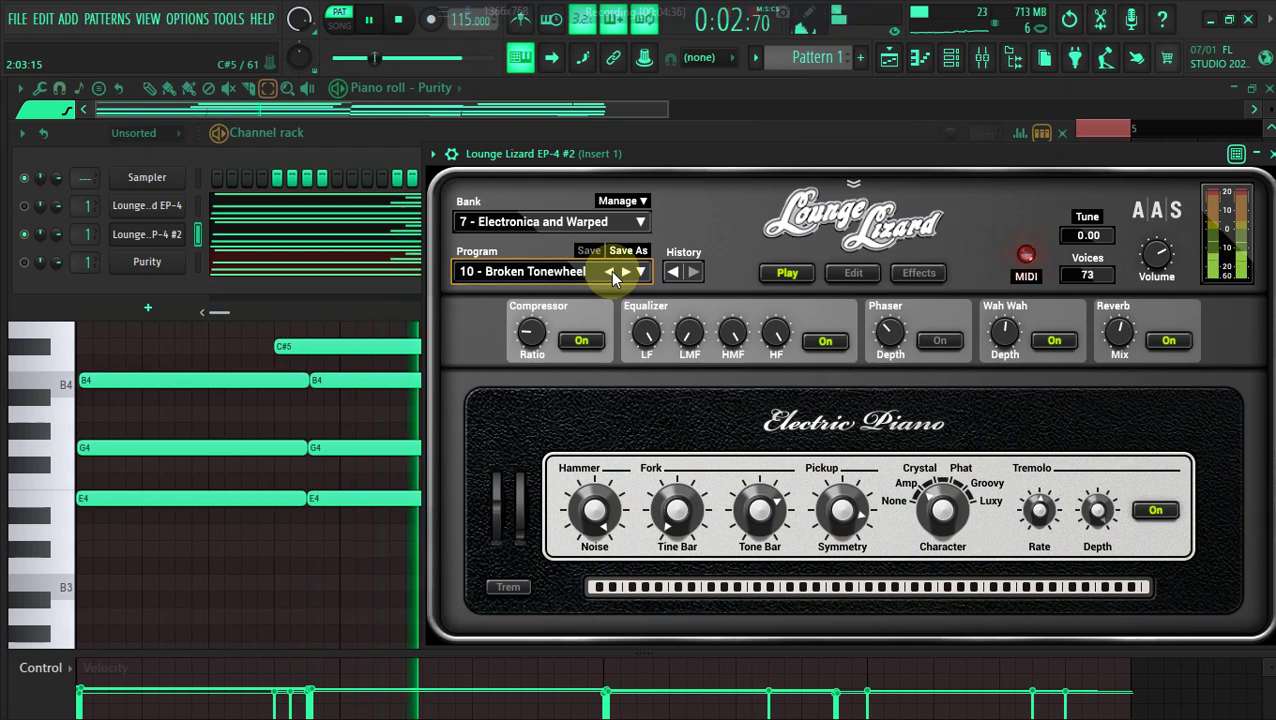
click(609, 272)
click(556, 223)
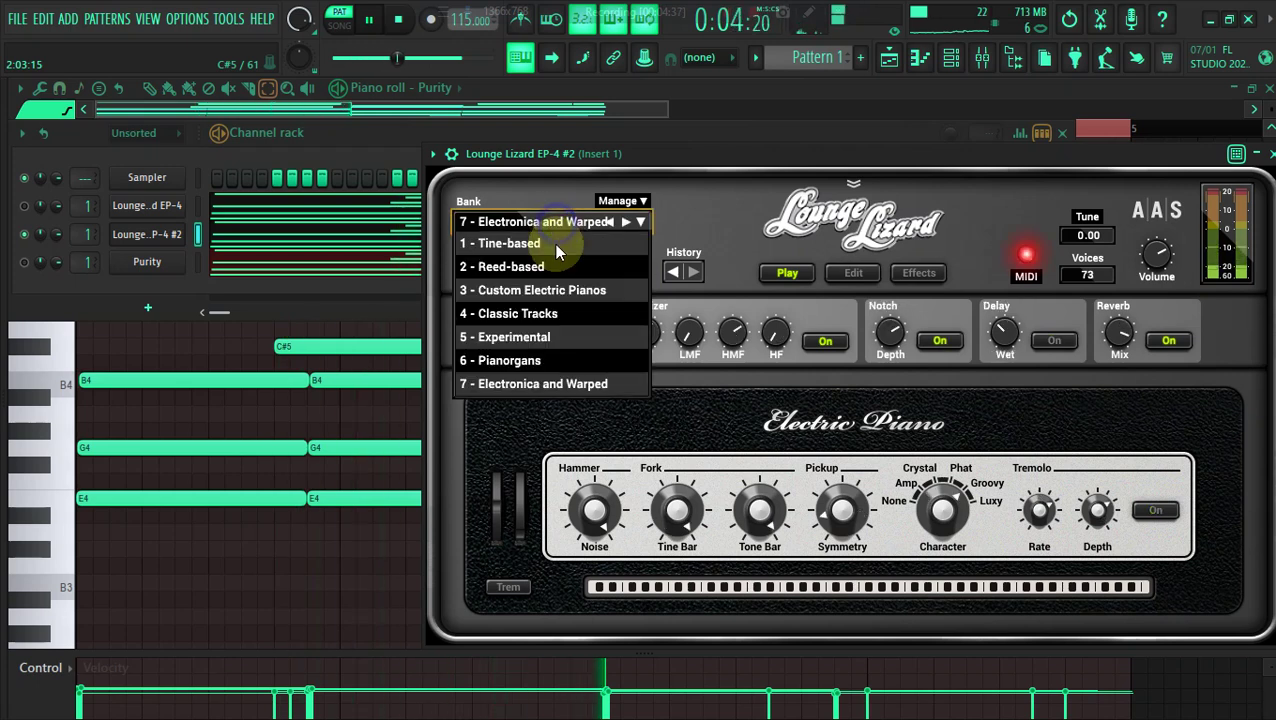
click(577, 361)
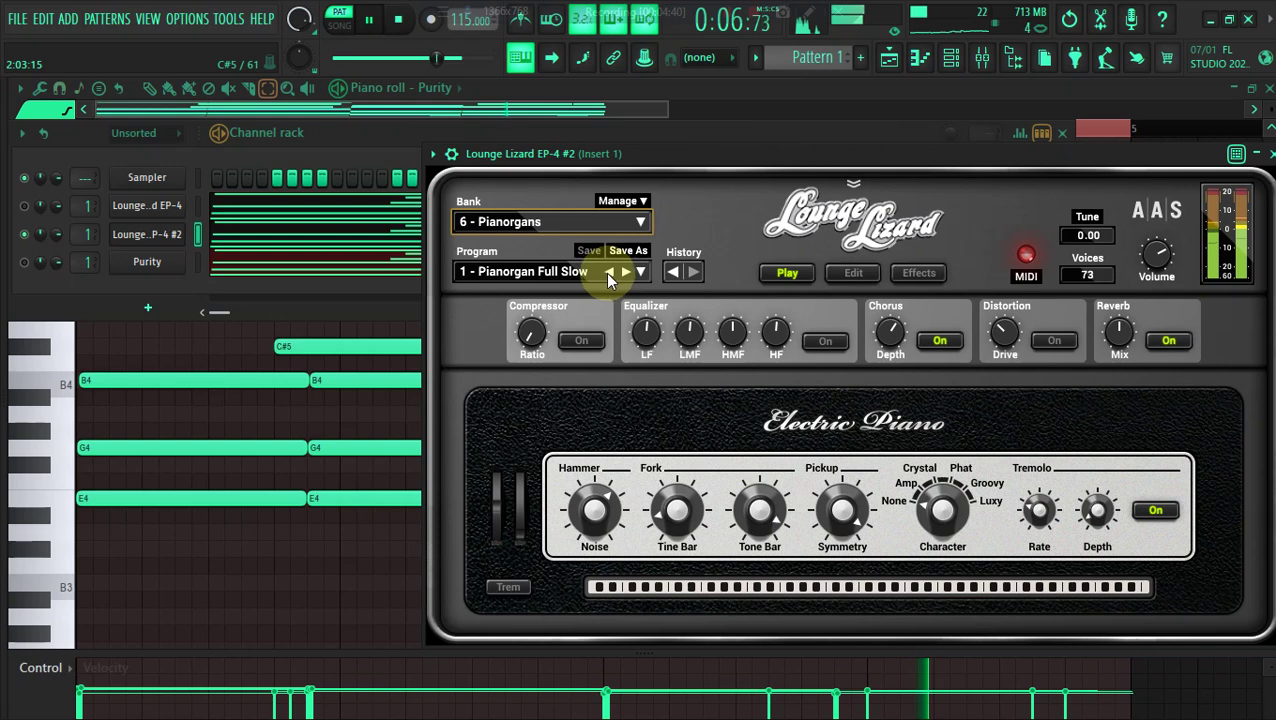
click(608, 272)
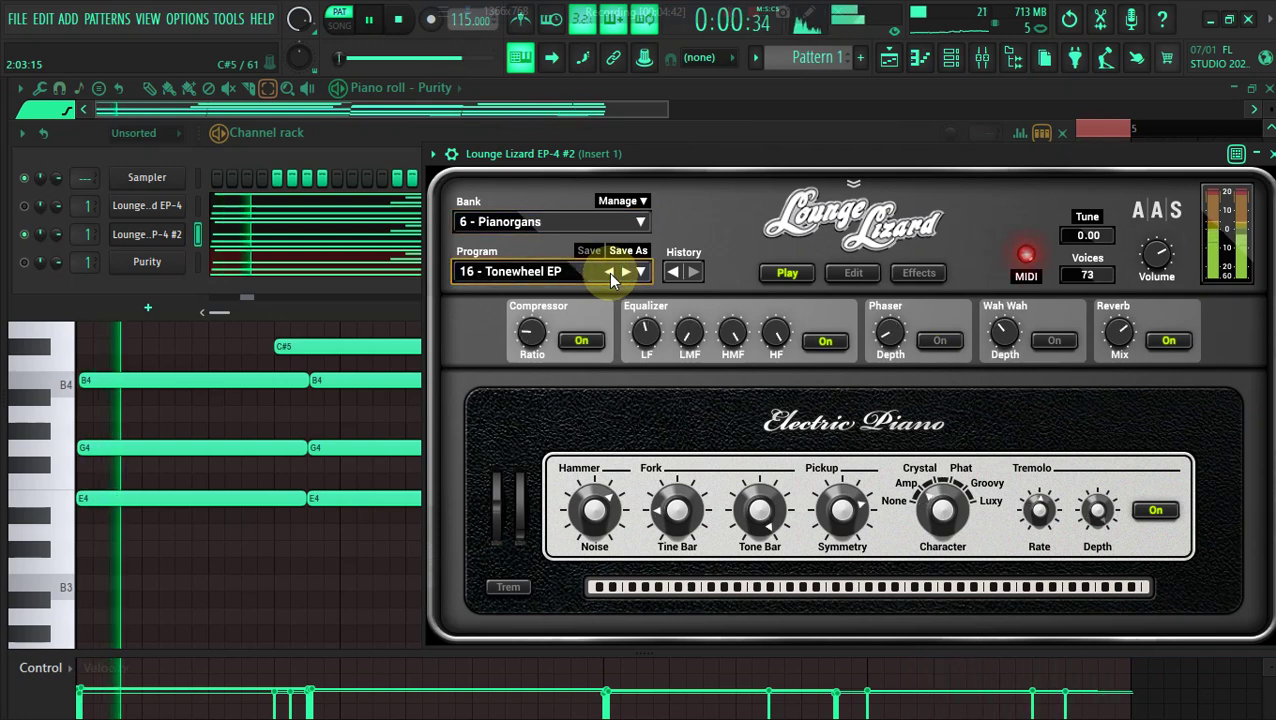
click(608, 272)
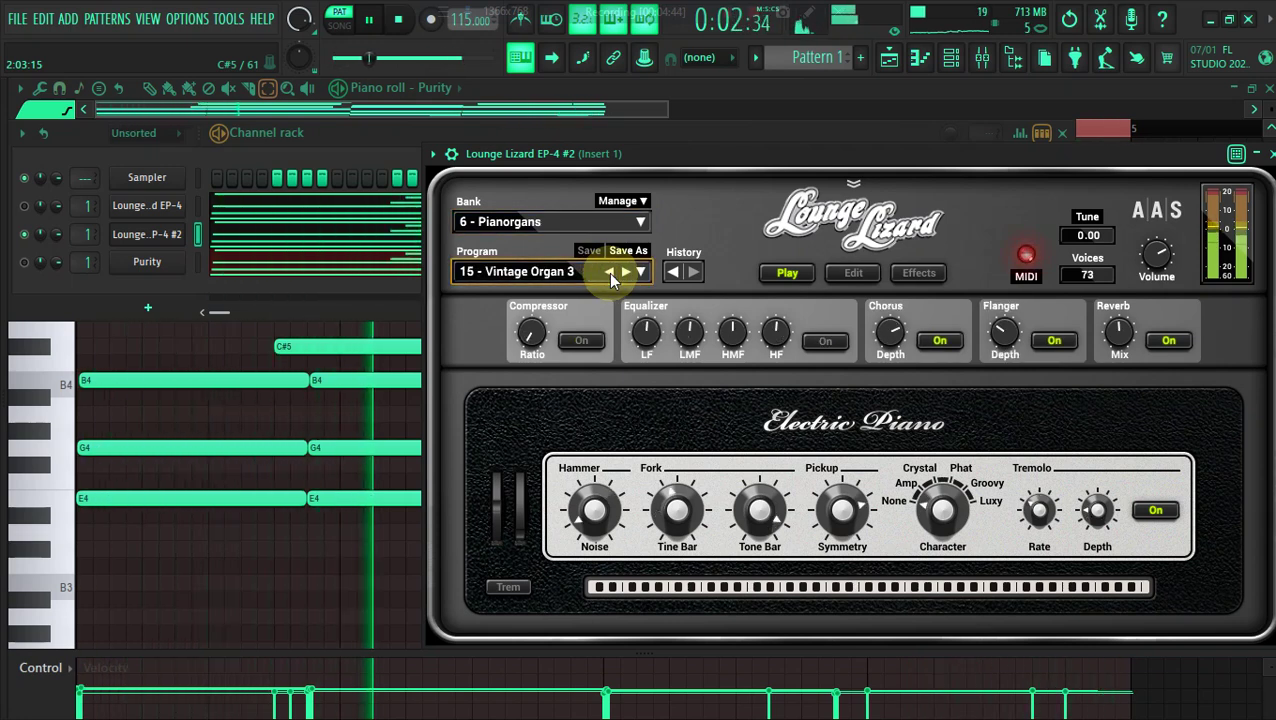
Unmute the original Lounge Lizard and Purity channels, and play all three instrument layers together
click(340, 130)
click(24, 205)
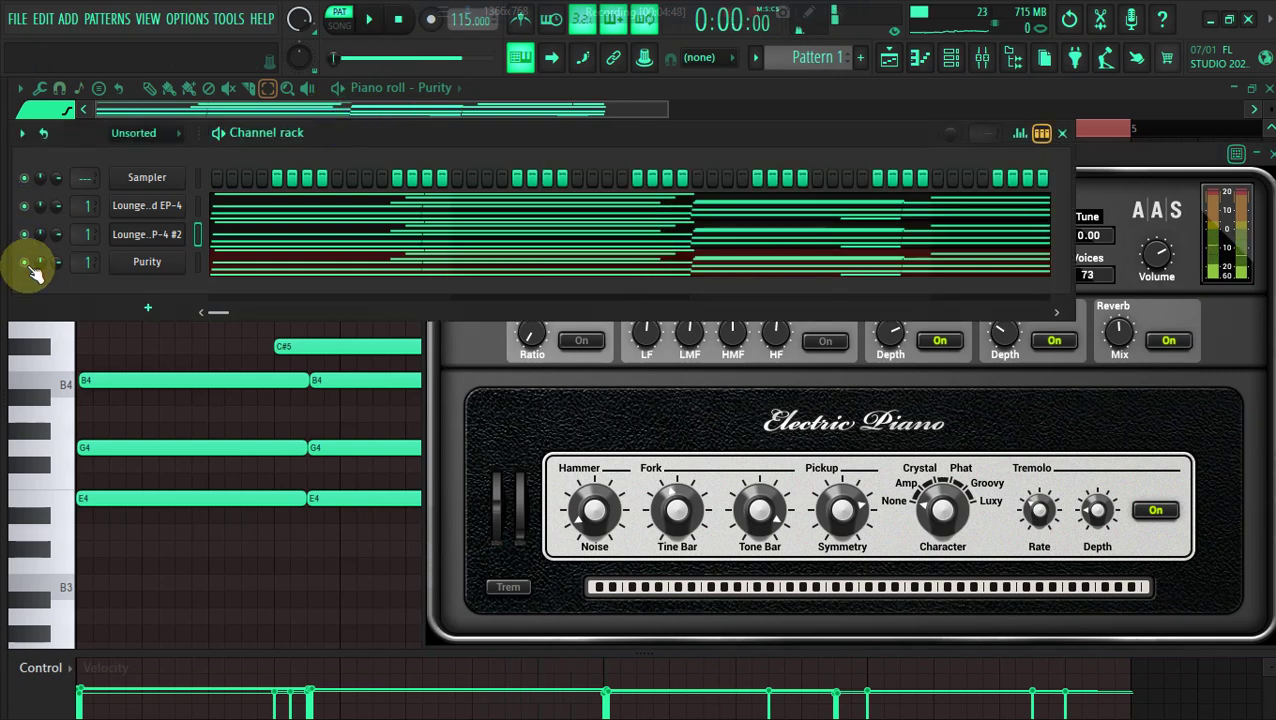
key(space)
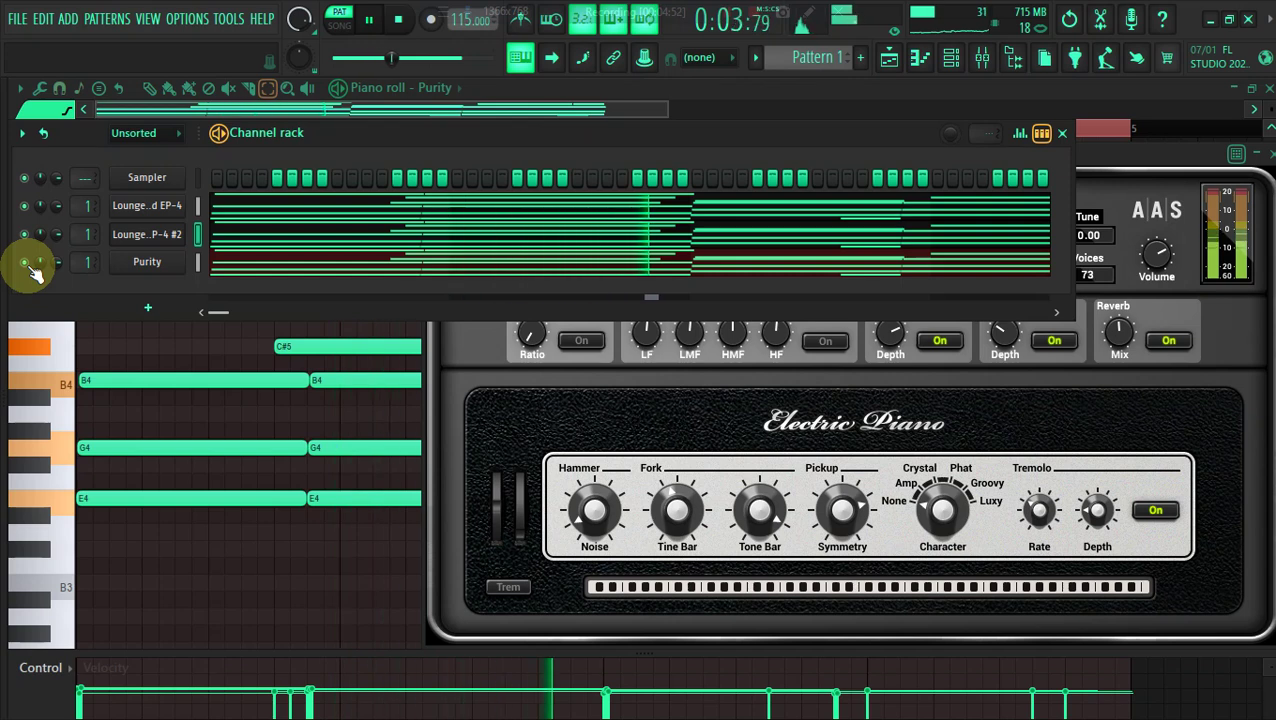
Consolidate playlist Track 2, rendering its Pattern 1 clips into a single audio clip
click(892, 54)
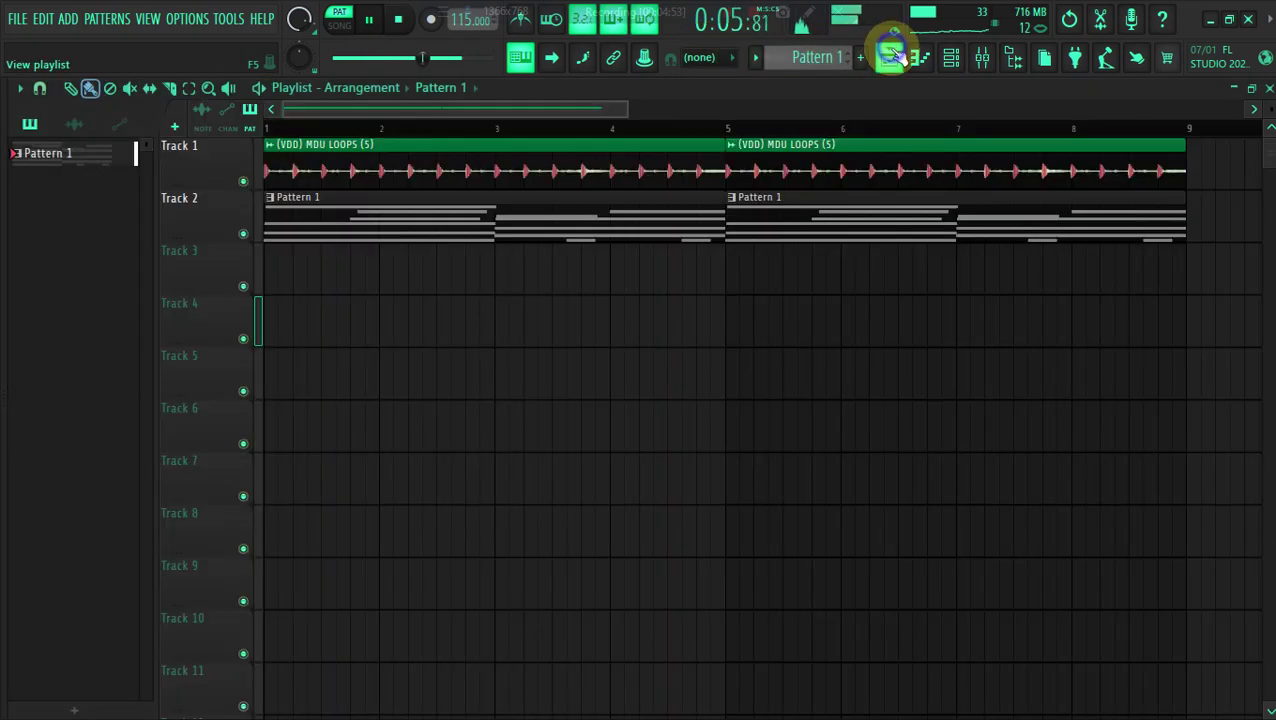
right_click(228, 226)
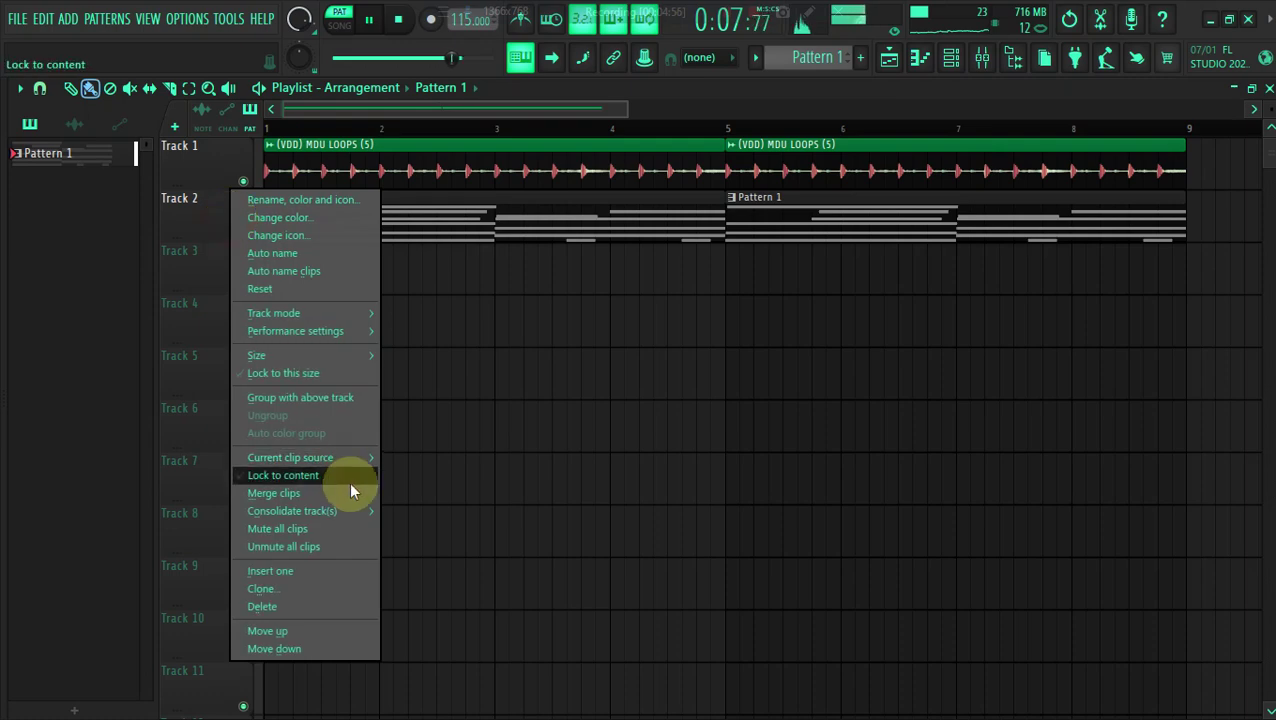
mouse_move(357, 508)
click(406, 513)
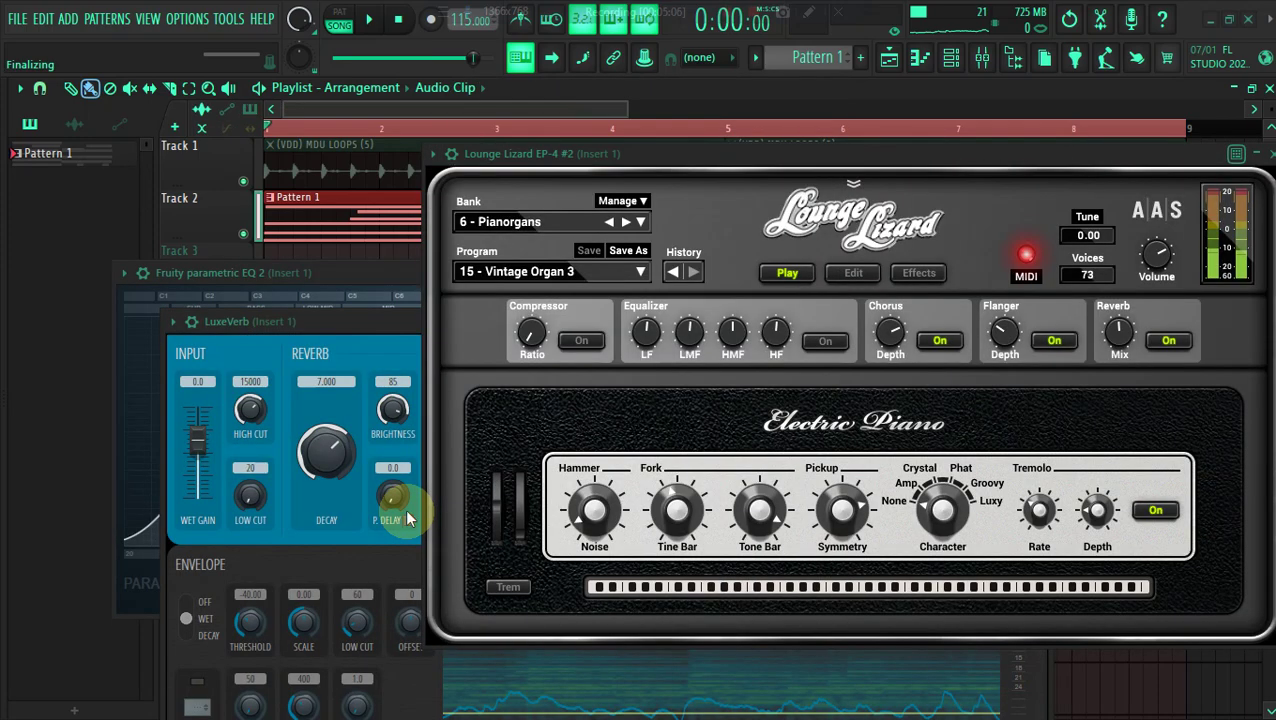
click(398, 100)
Mute Track 1 during playback, and set the consolidated Track 2 clip to Stretch mode with Reverse enabled
key(space)
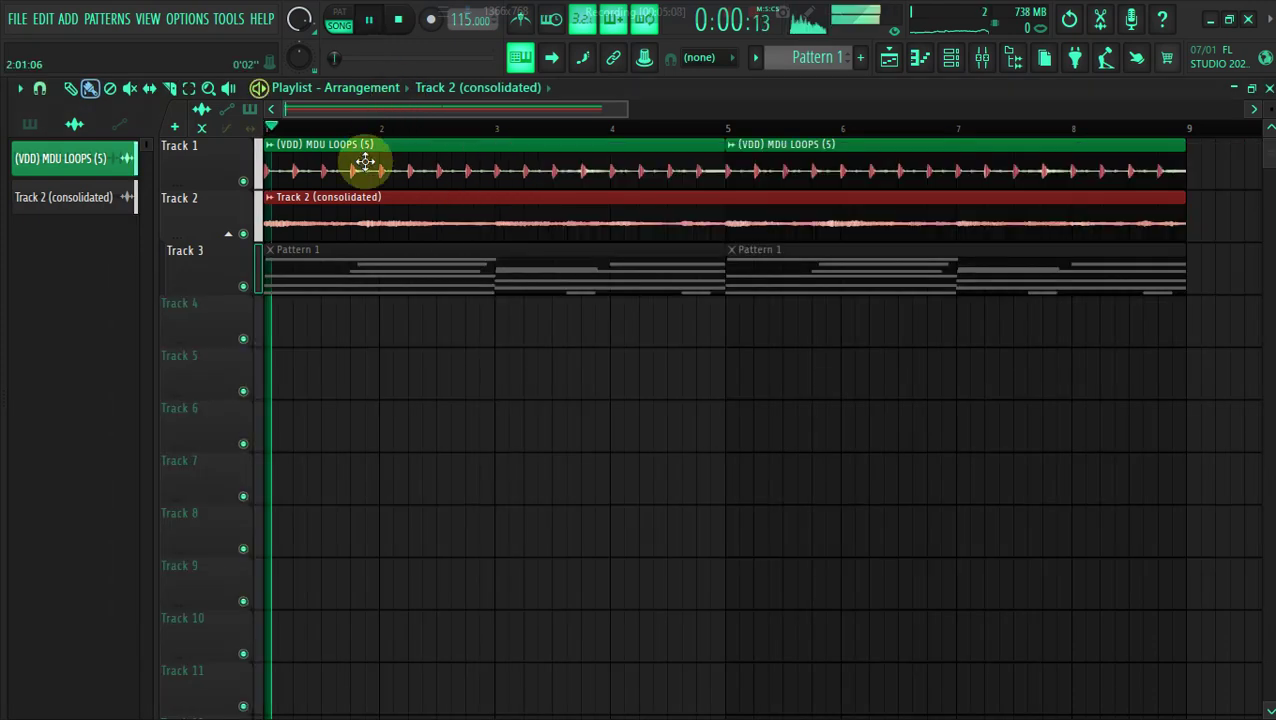
click(243, 182)
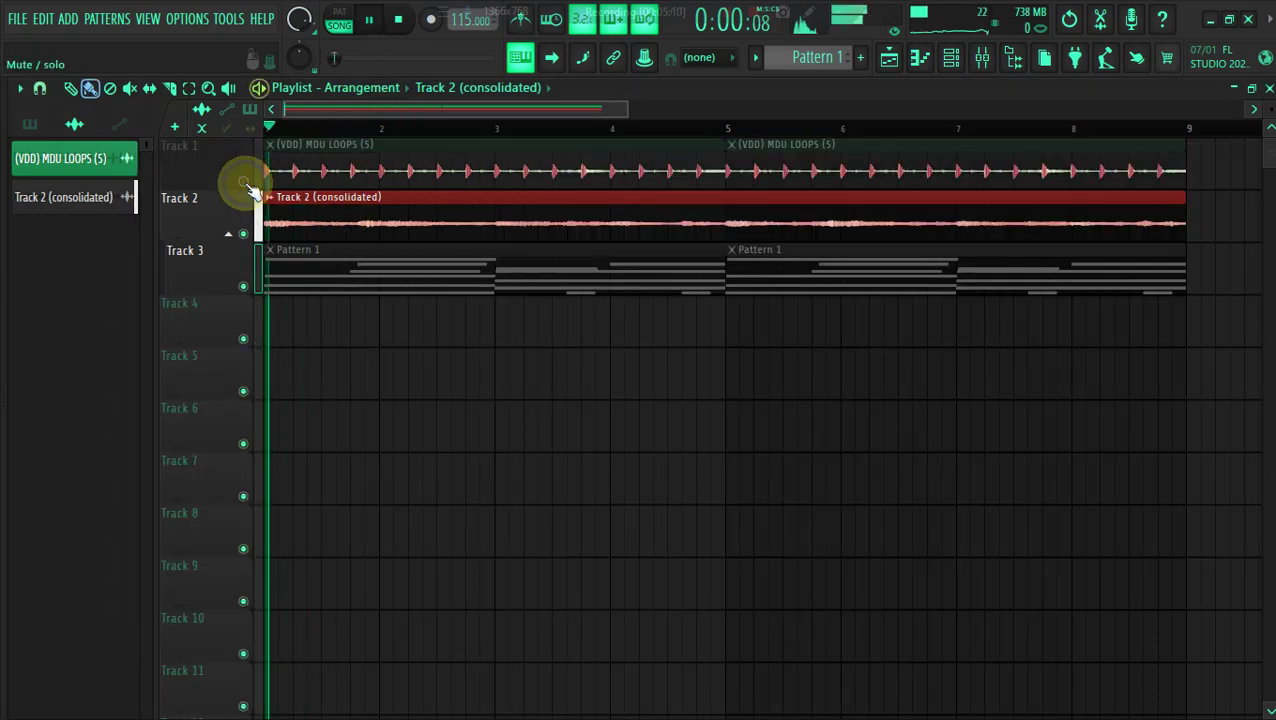
double_click(328, 222)
click(465, 474)
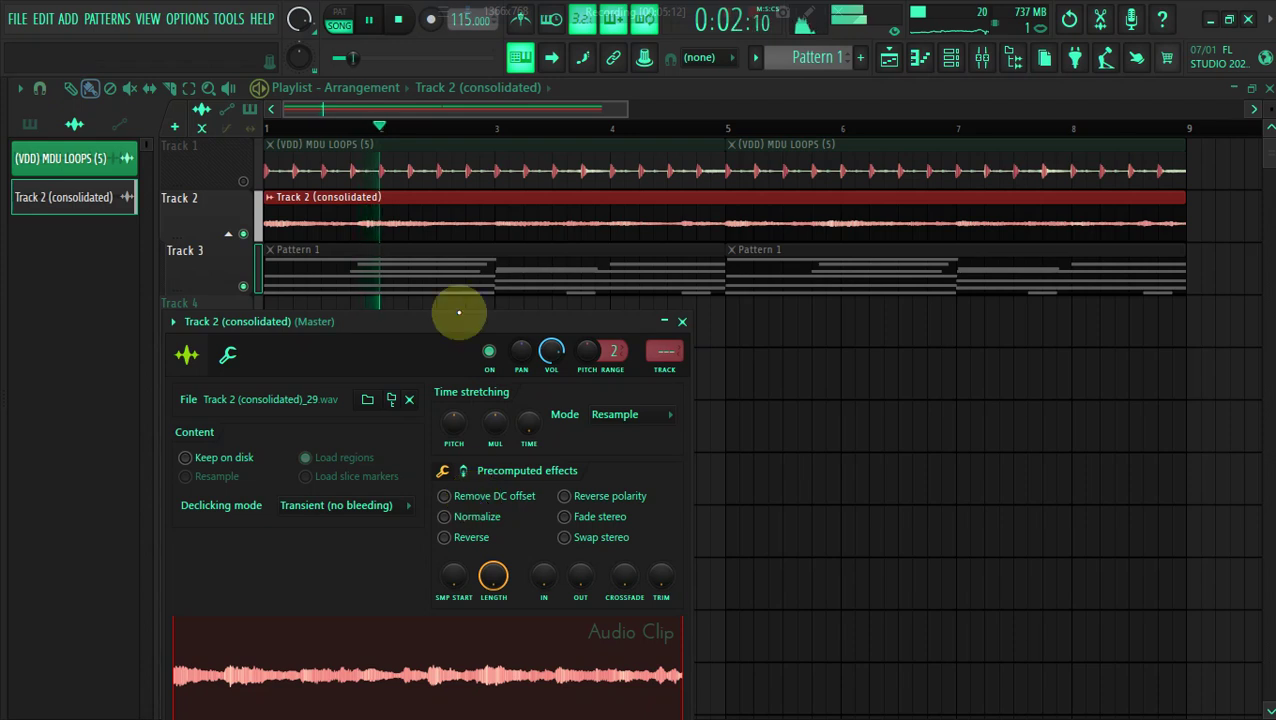
drag(461, 317, 481, 253)
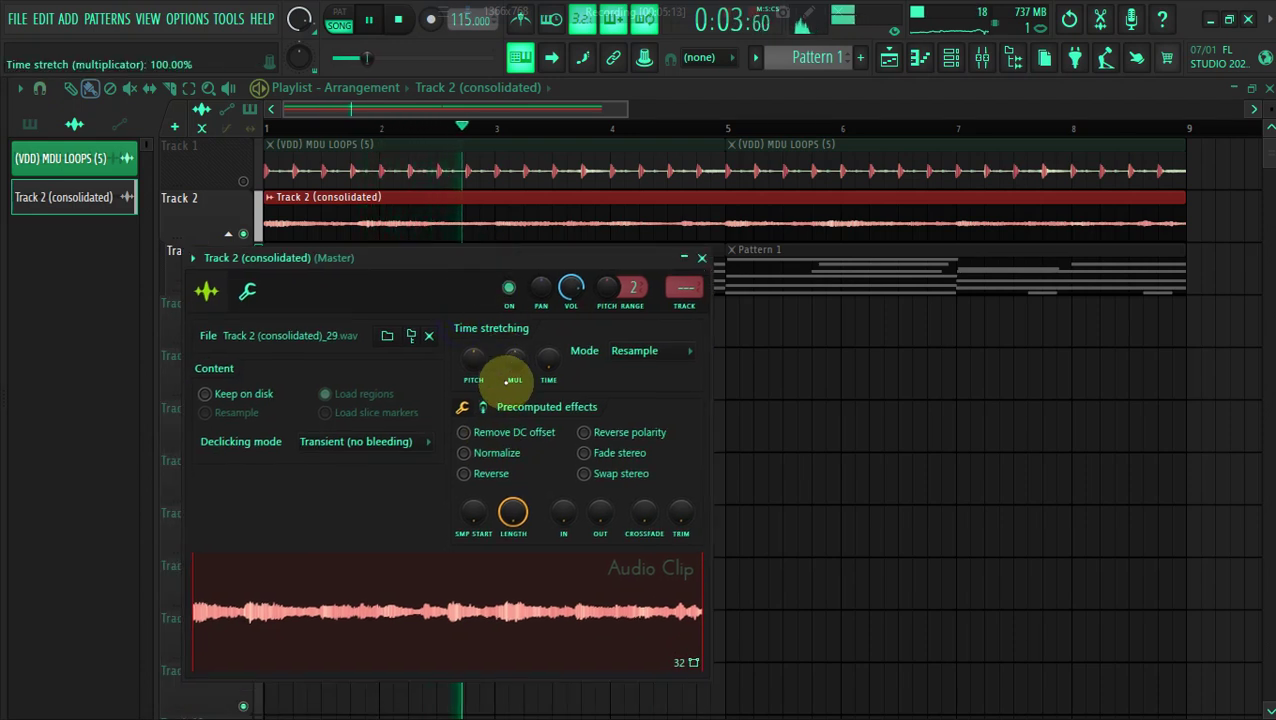
click(622, 351)
click(630, 404)
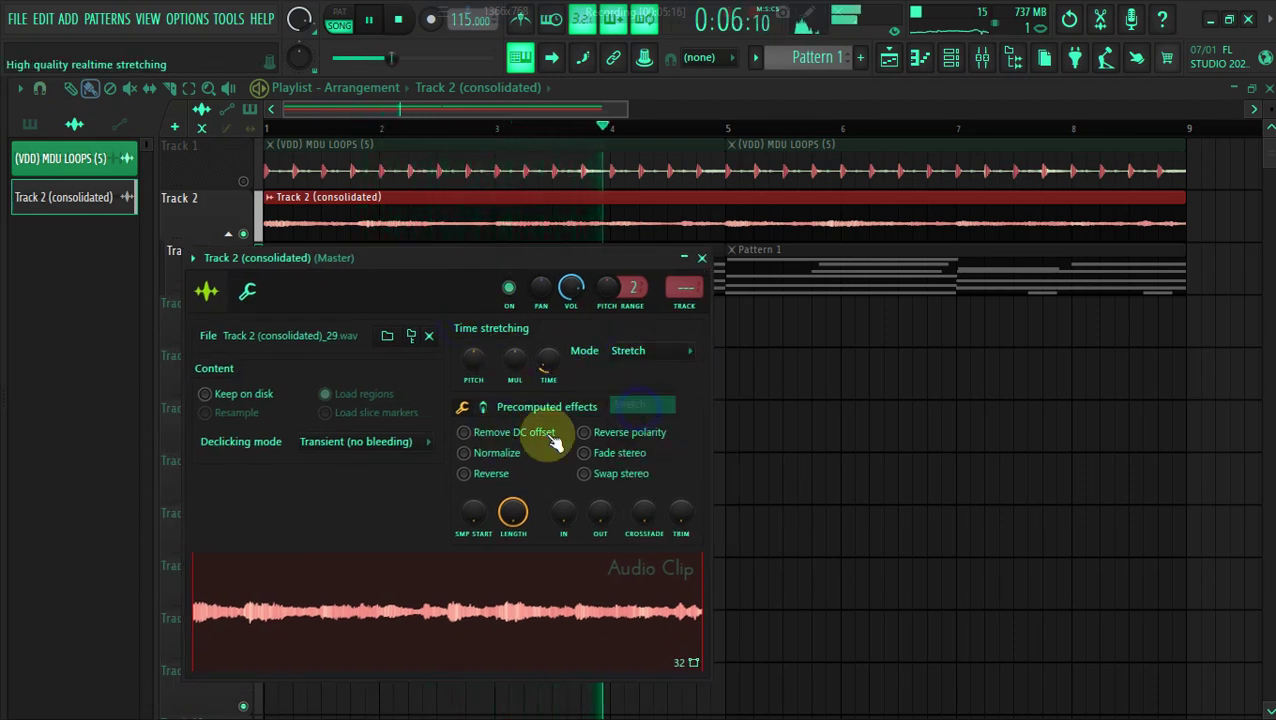
click(490, 474)
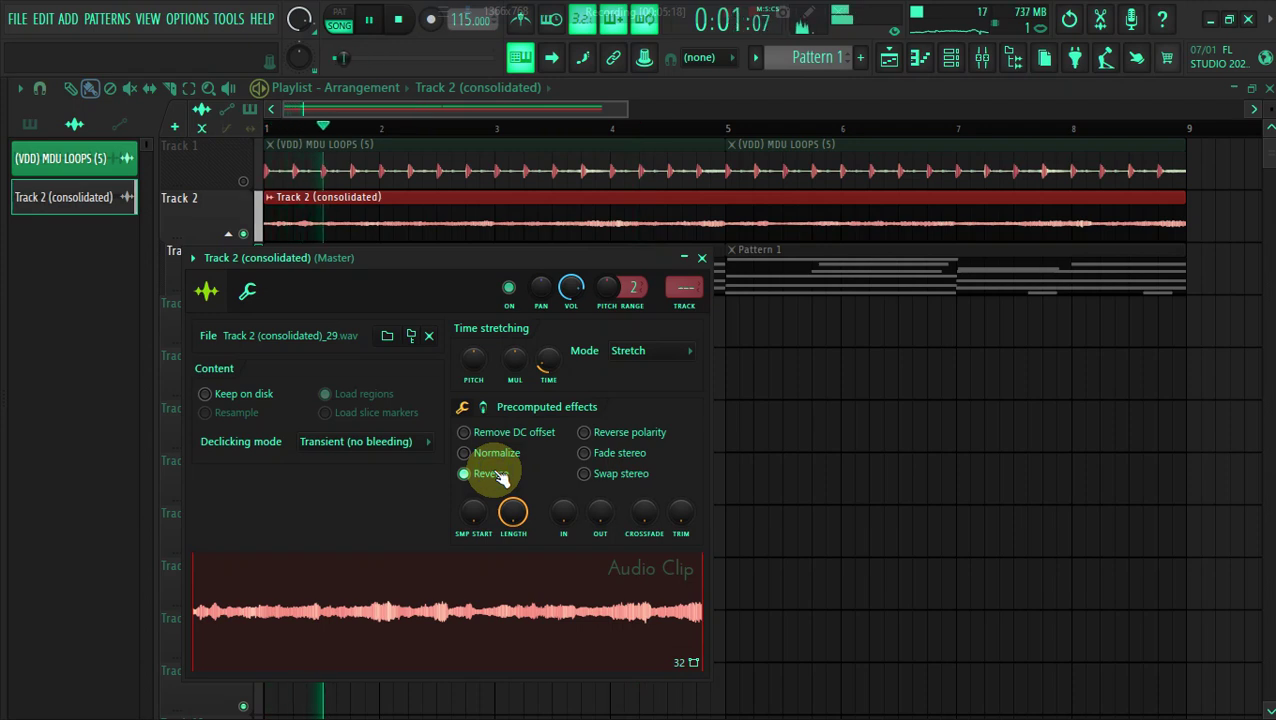
key(Escape)
Unmute Track 1 and set the reversed Track 2 clip's pitch shift to -1200 cents
click(247, 179)
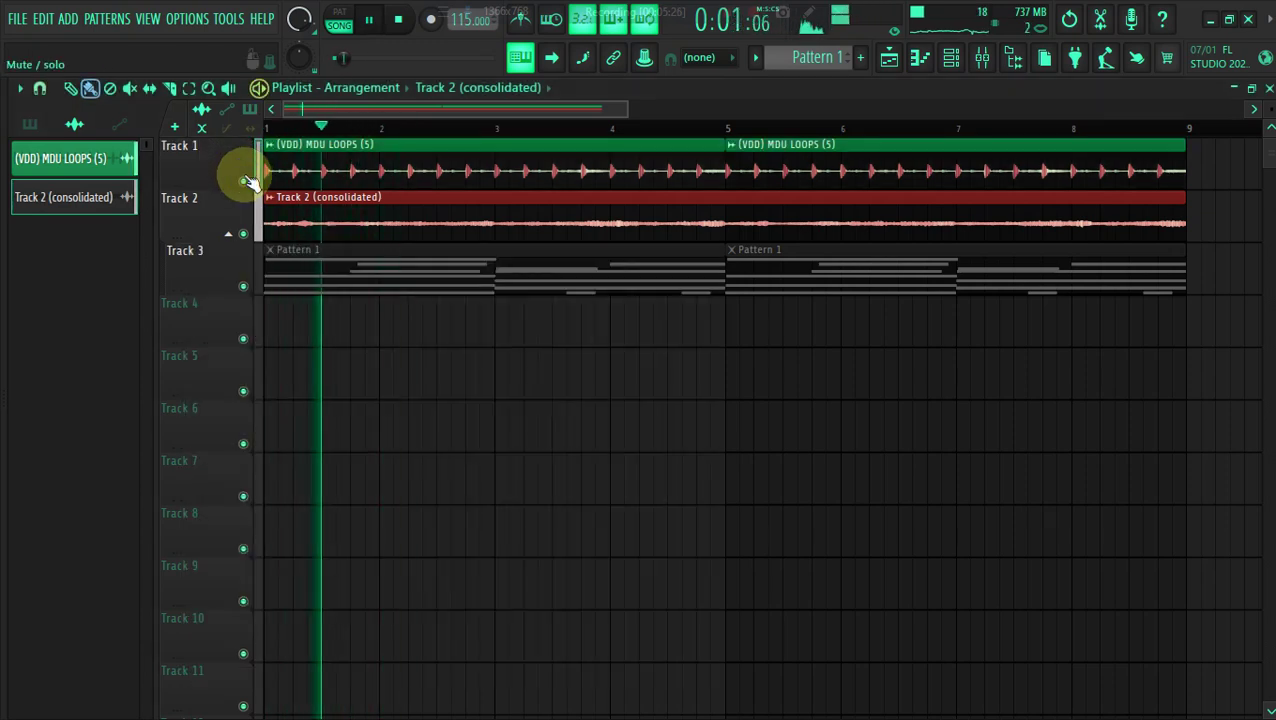
double_click(328, 216)
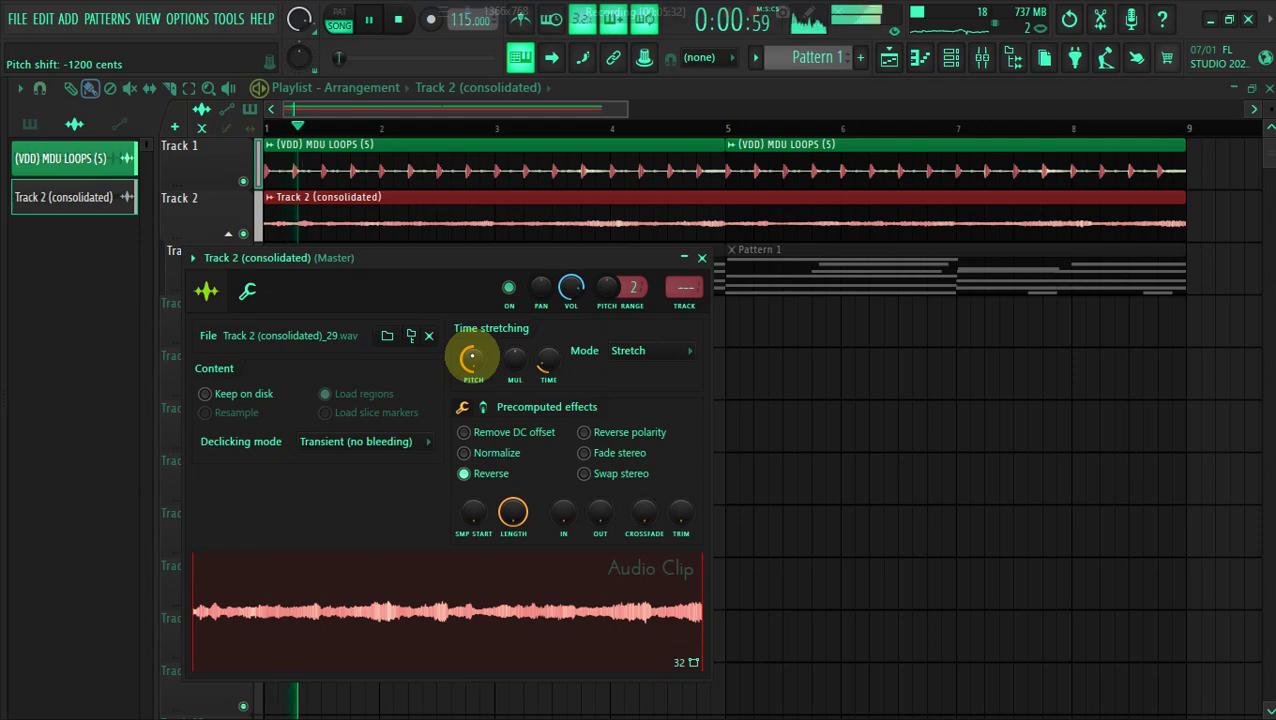
drag(478, 260, 463, 455)
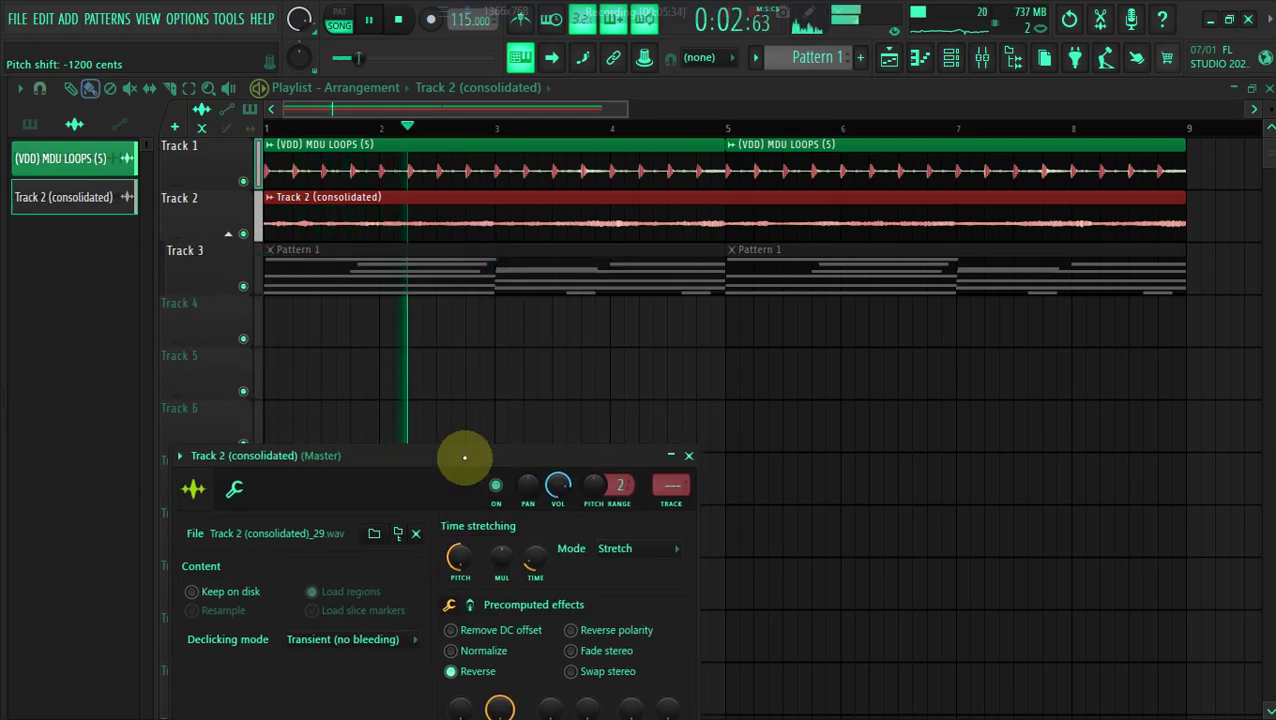
Unmute the first Pattern 1 clip on Track 3, and return to the paint tool
click(129, 88)
key(Escape)
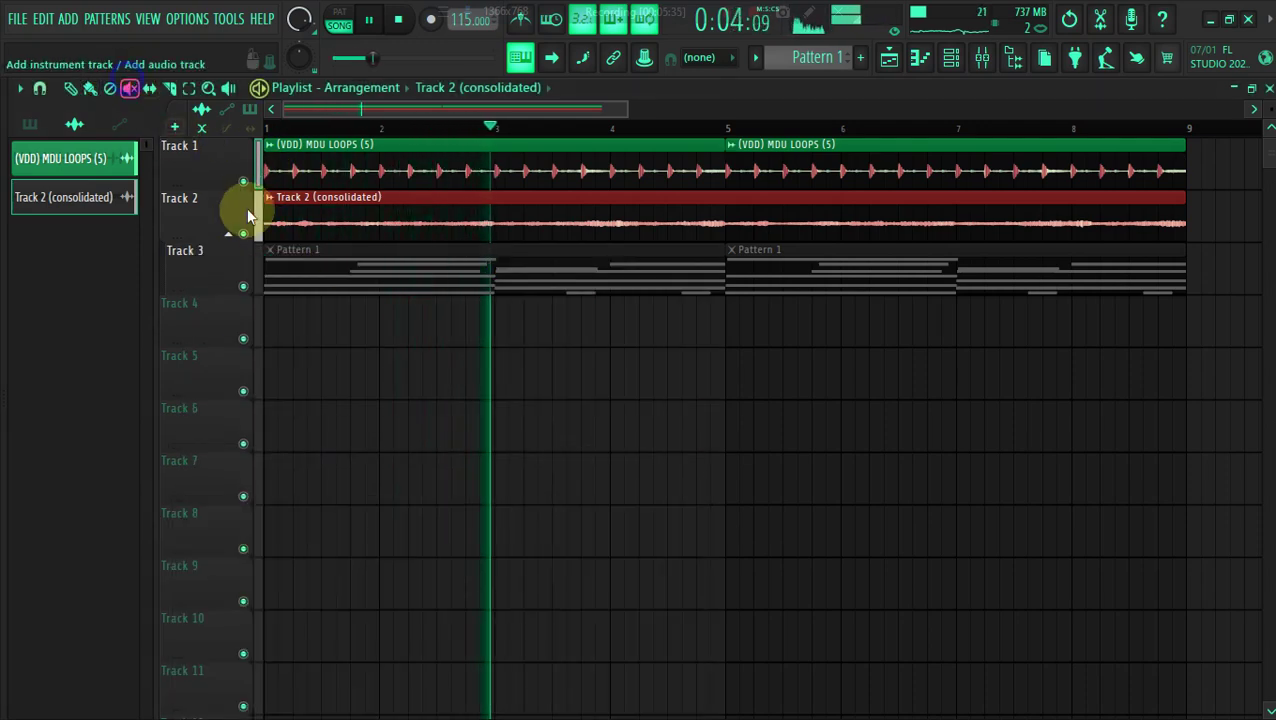
click(299, 265)
click(91, 90)
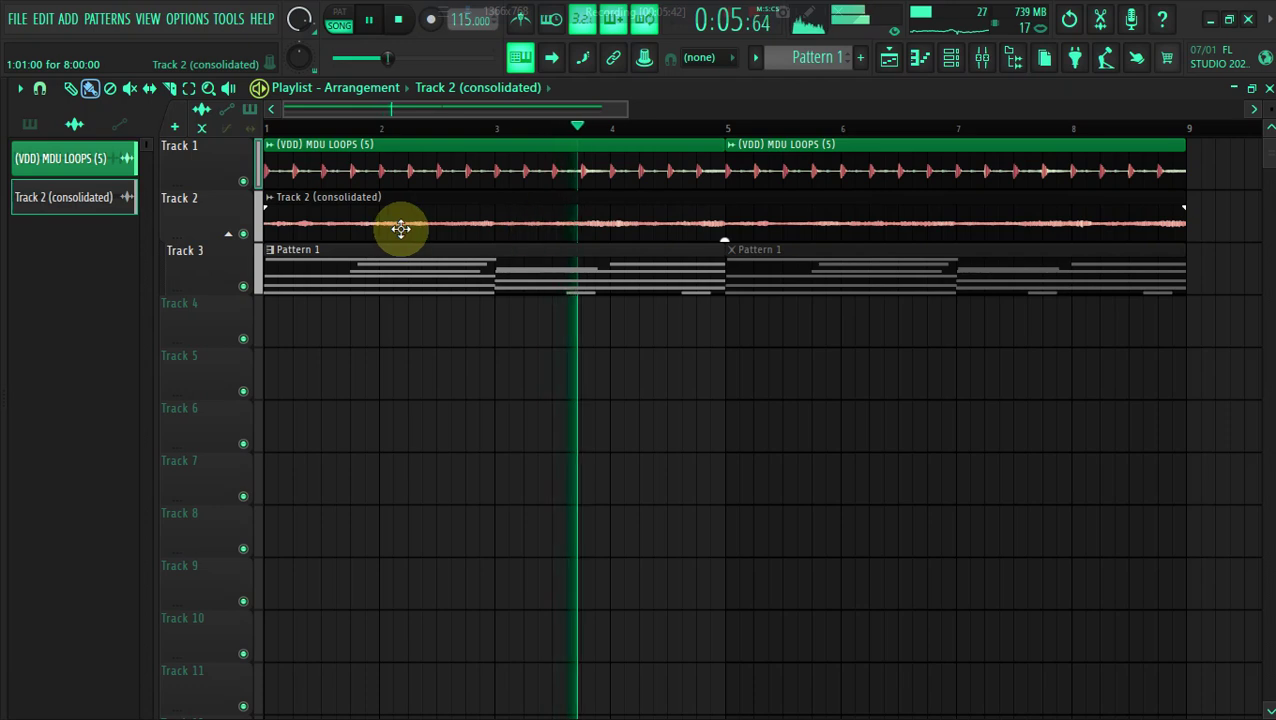
Mute Tracks 1 and 3, and set the reversed Track 2 clip's pitch shift to +1200 cents
click(245, 180)
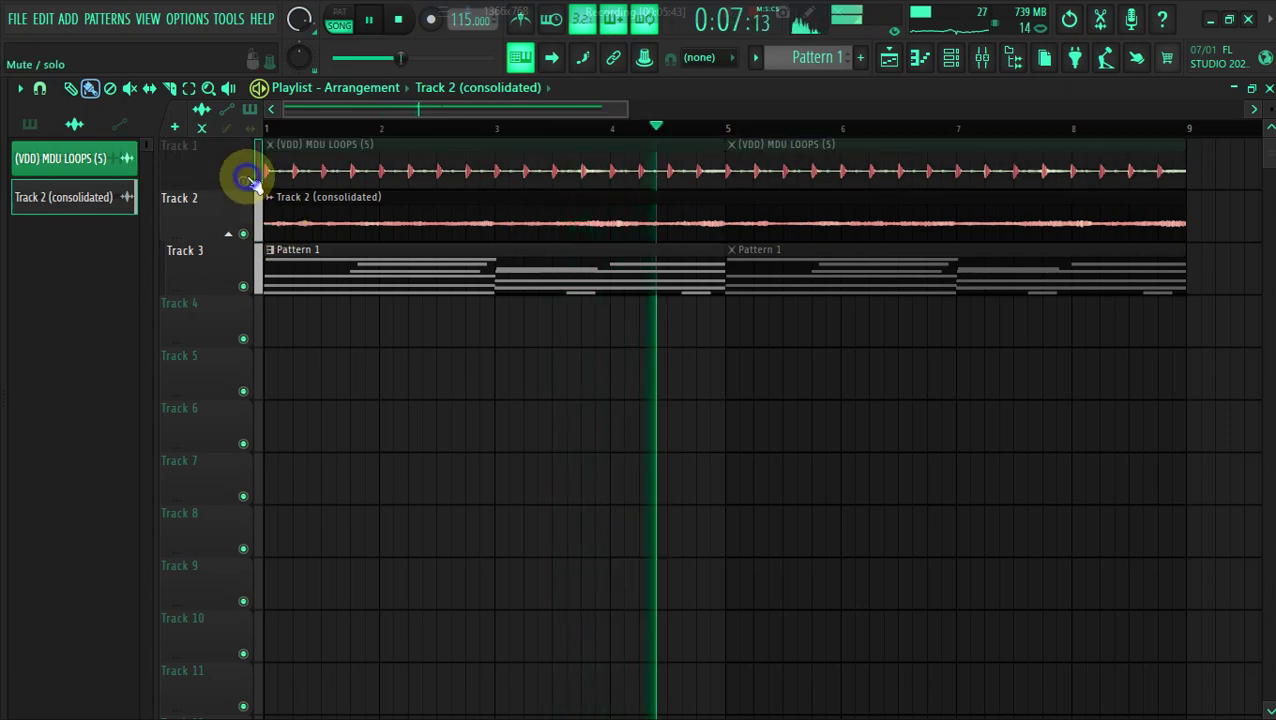
click(242, 279)
double_click(319, 238)
key(space)
key(space)
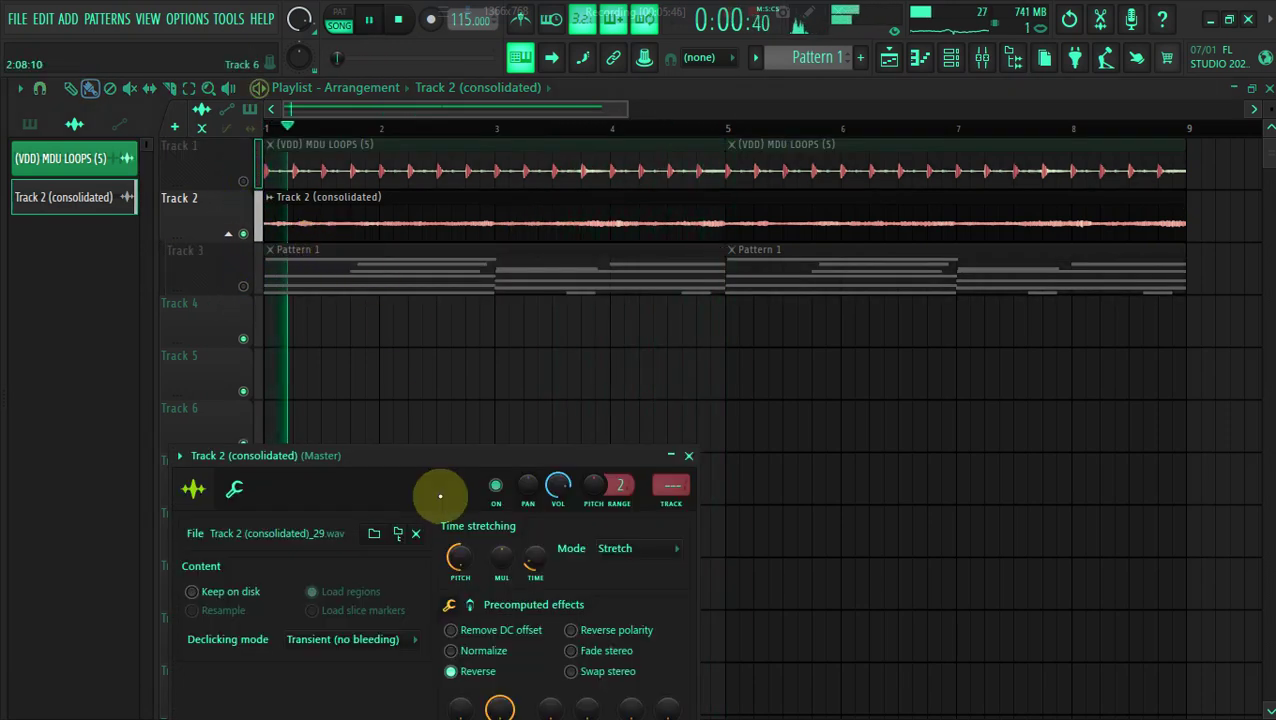
key(space)
key(space)
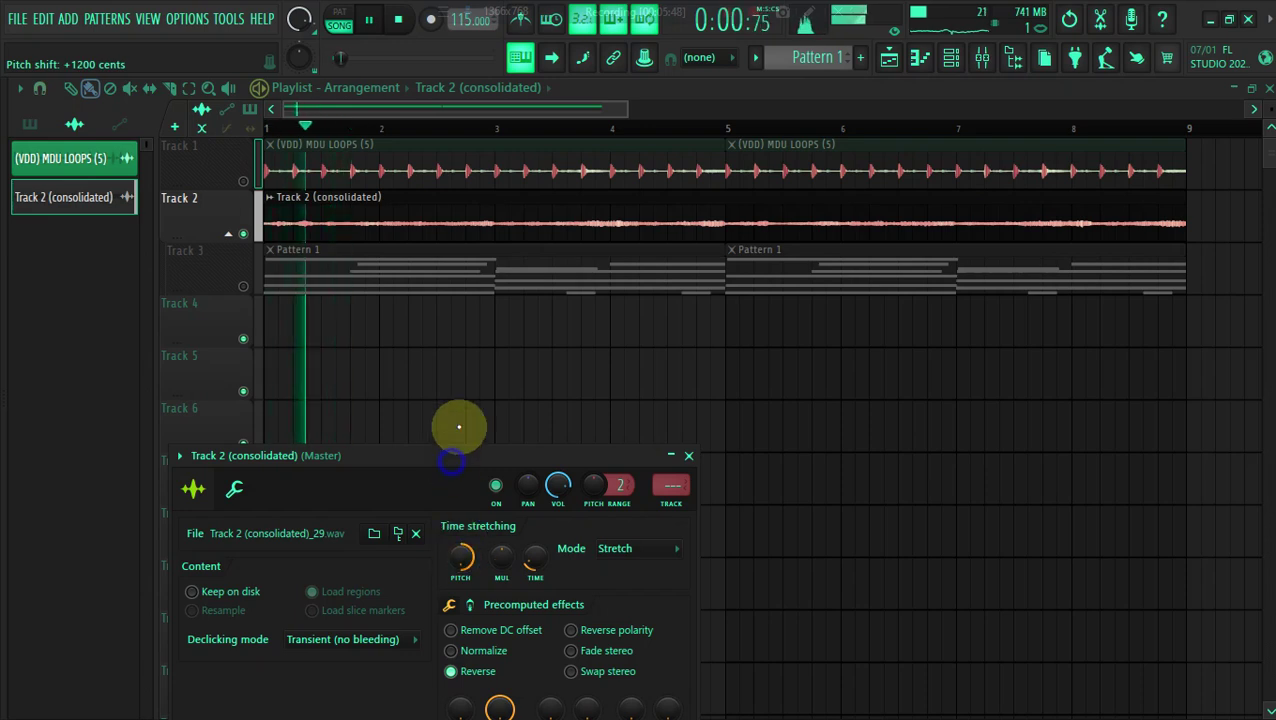
drag(451, 460, 490, 364)
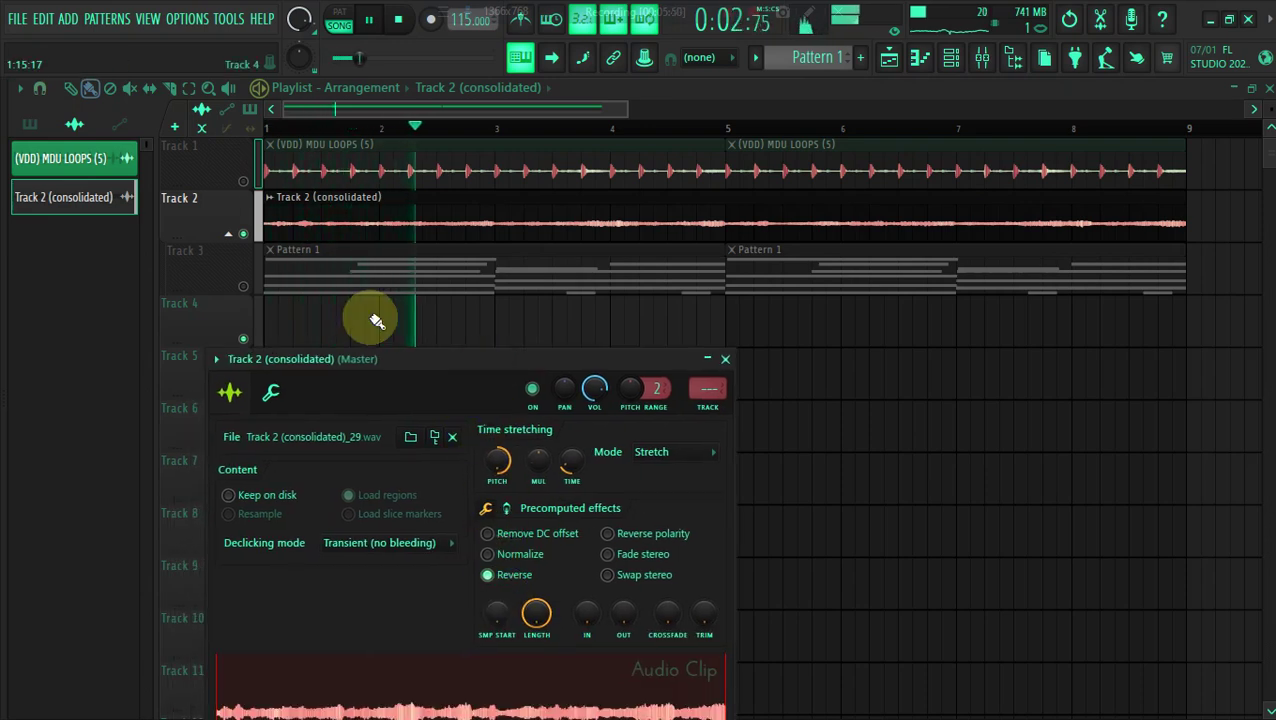
Stop playback, place a copy of the consolidated clip at bar 1 on Track 4, and make it unique
click(320, 226)
key(space)
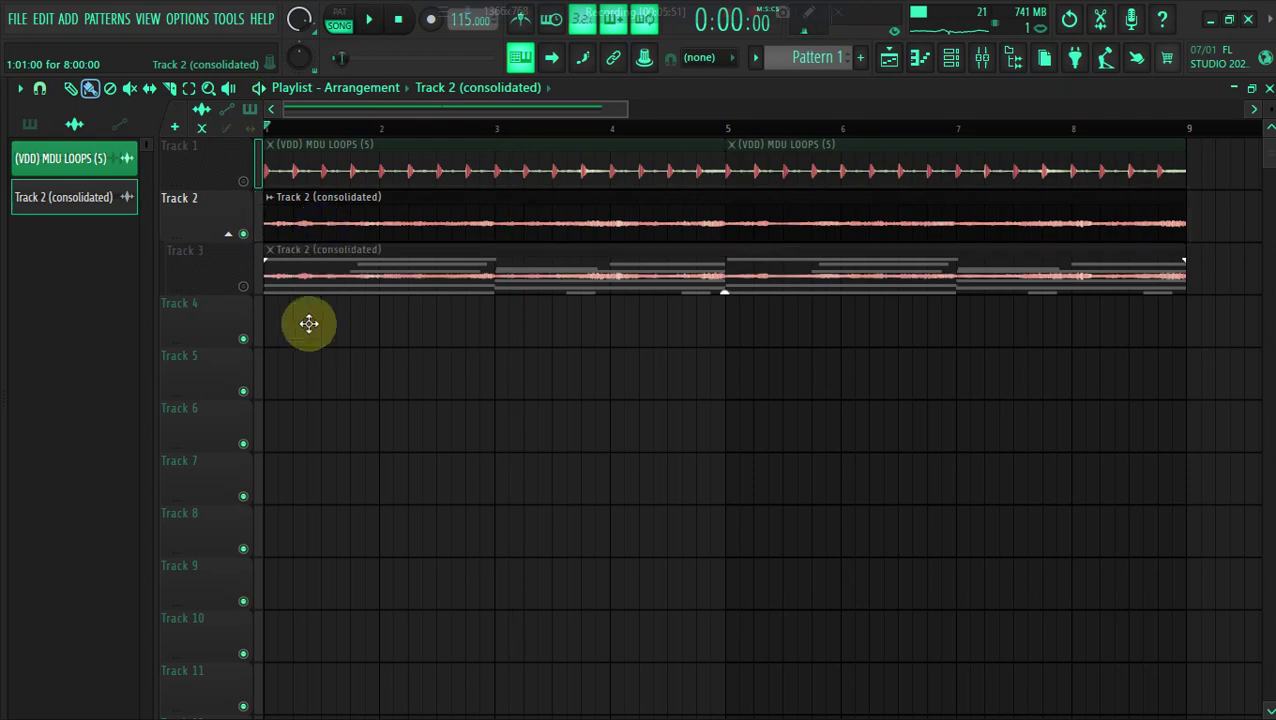
click(305, 335)
click(277, 311)
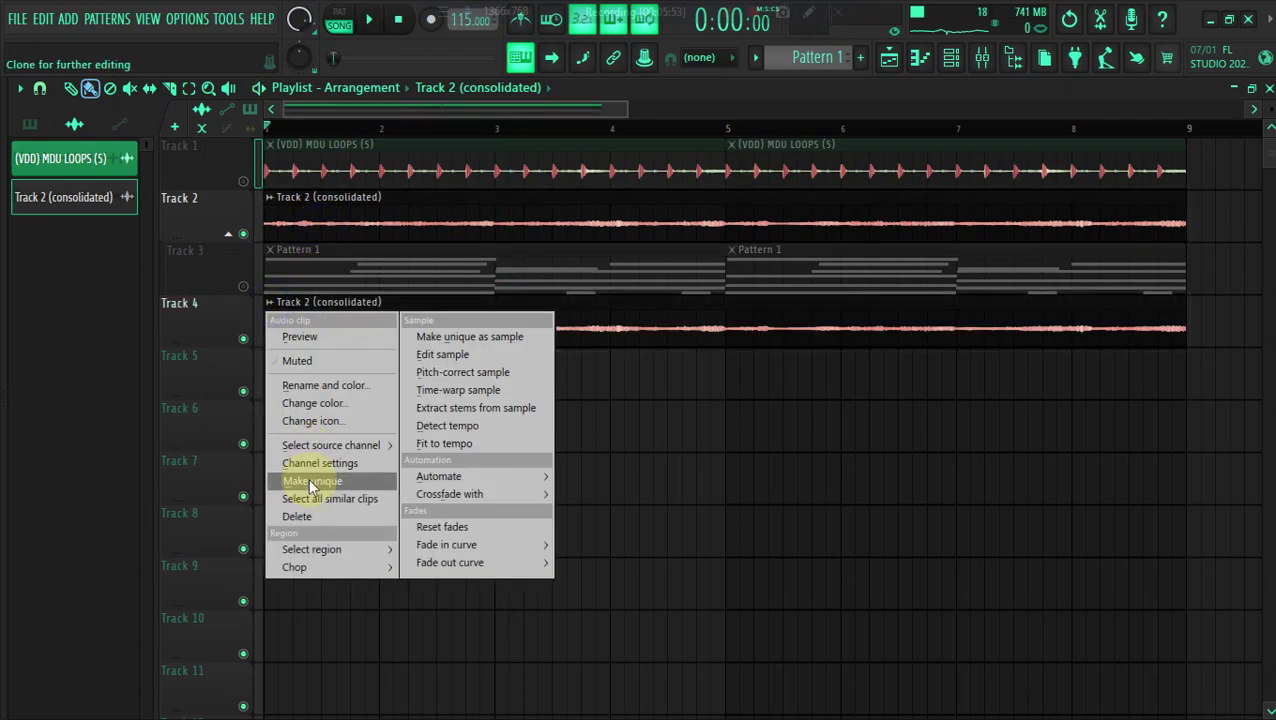
click(310, 483)
Set the unique Track 4 clip's pitch shift to +600 cents and turn off its Reverse effect
click(353, 300)
drag(478, 450, 472, 440)
right_click(472, 440)
click(500, 452)
key(space)
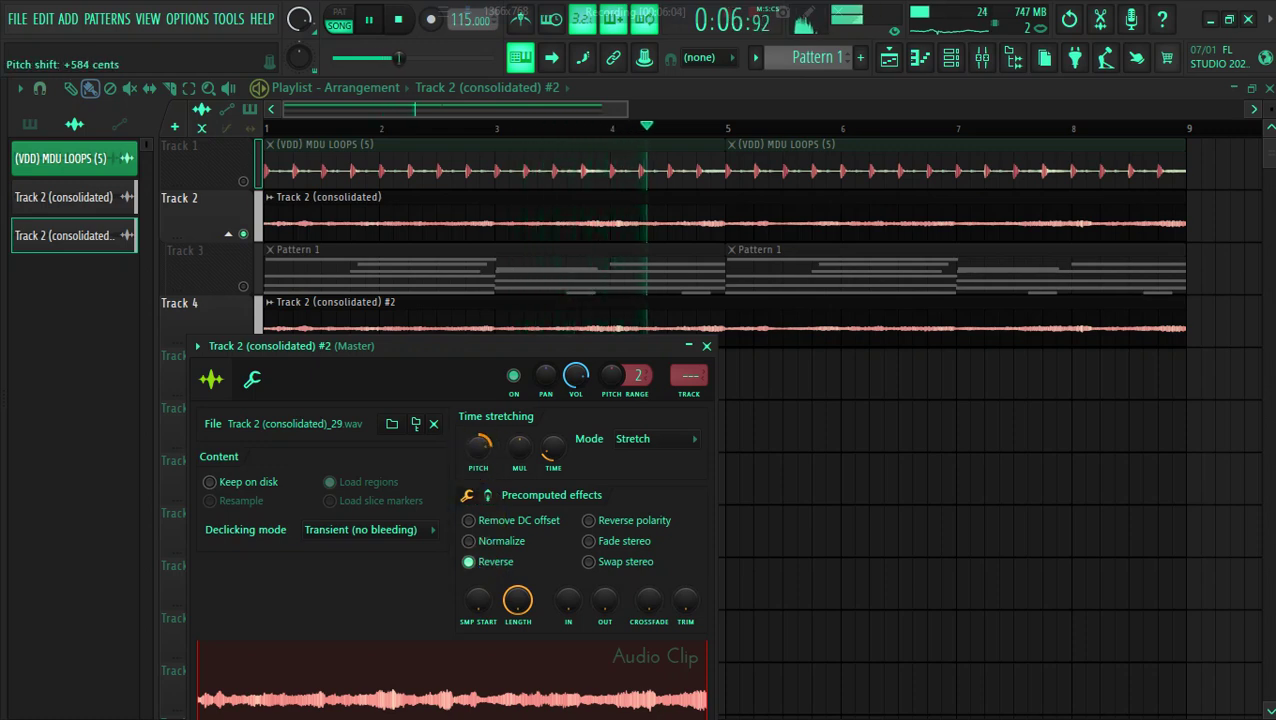
click(495, 561)
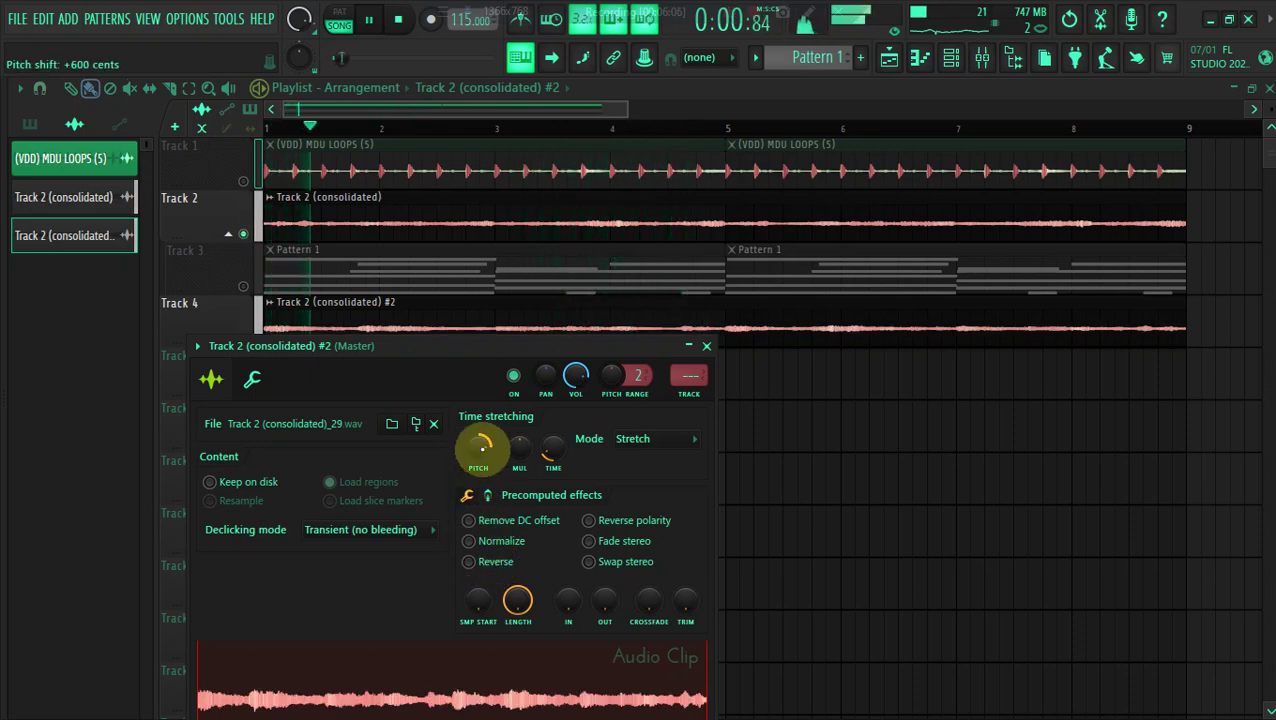
Mute Track 2 and fine-tune the Track 4 clip's pitch shift at +600 cents while it plays alone
click(243, 234)
key(space)
click(322, 322)
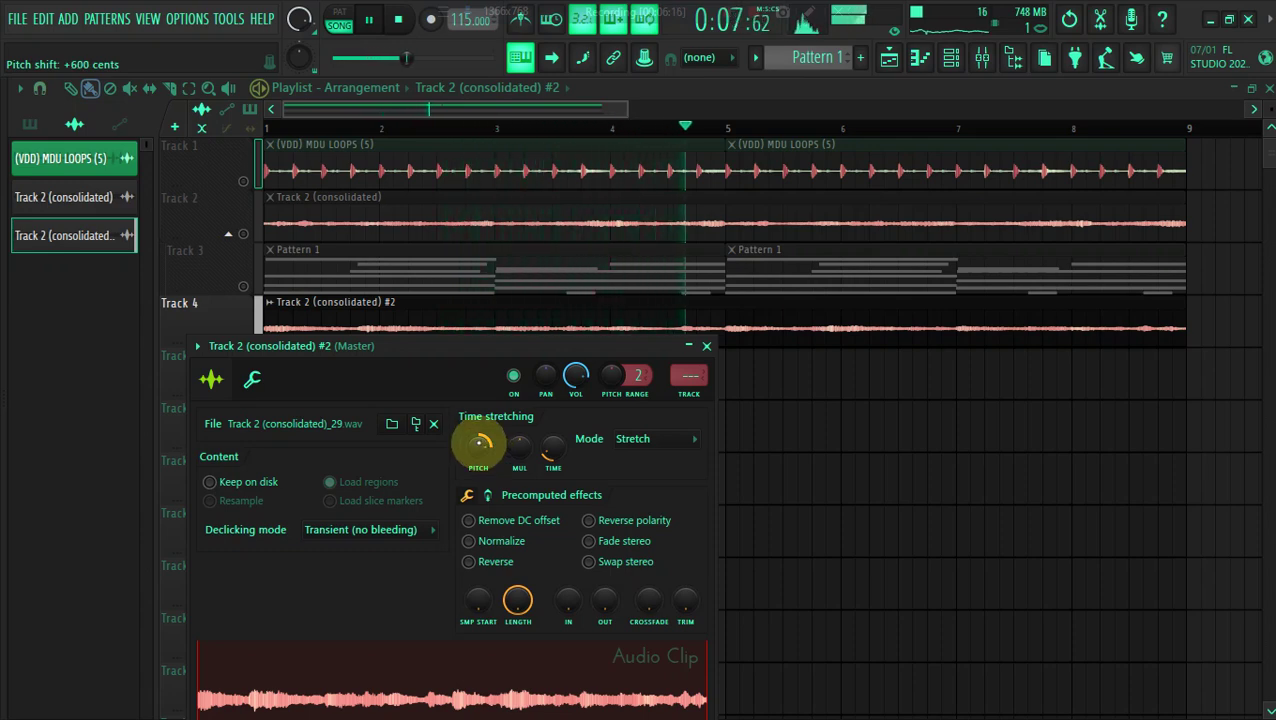
drag(480, 446, 480, 443)
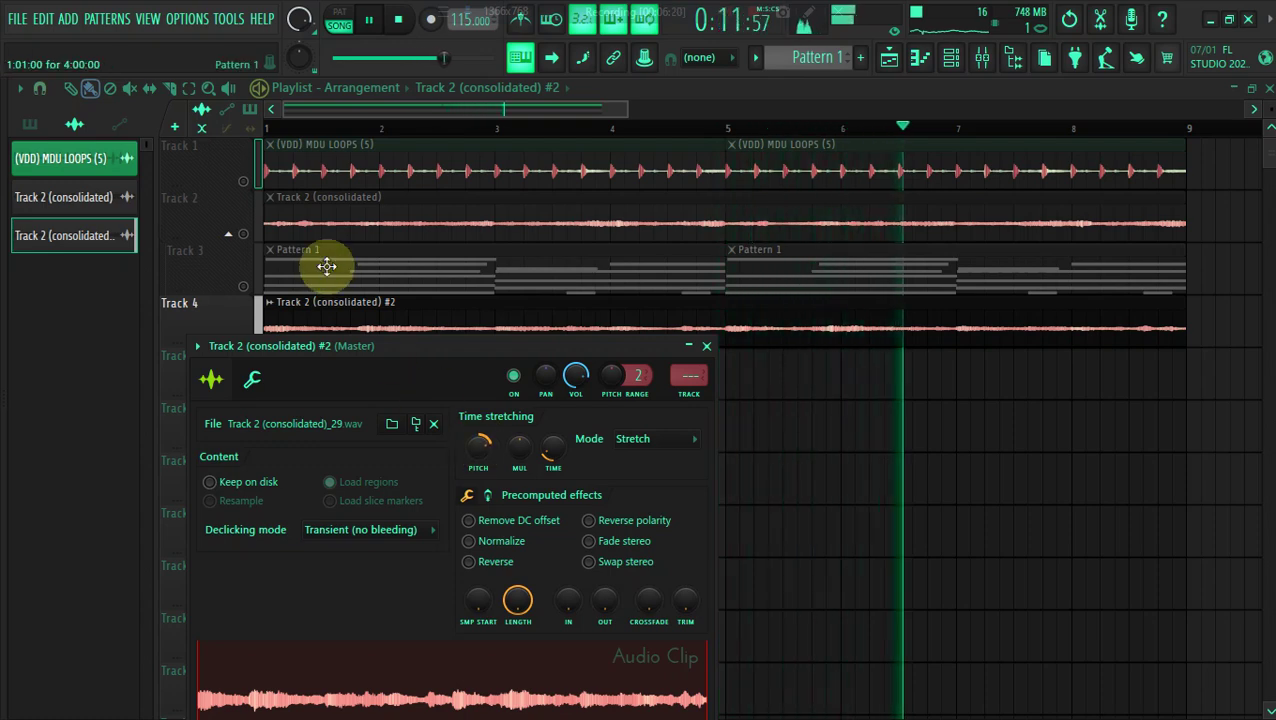
Lower the reversed Track 2 clip's pitch, unmute its track, and route the clip to mixer track 1 at 28% volume
double_click(345, 220)
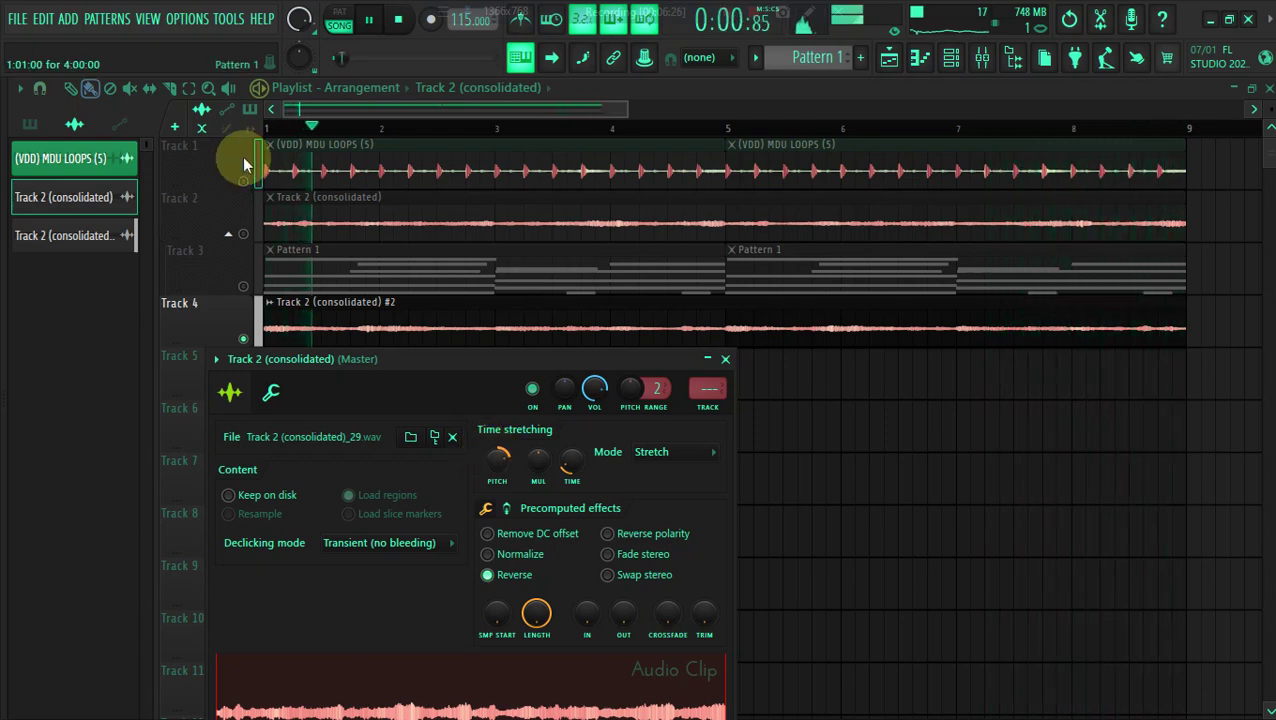
click(243, 233)
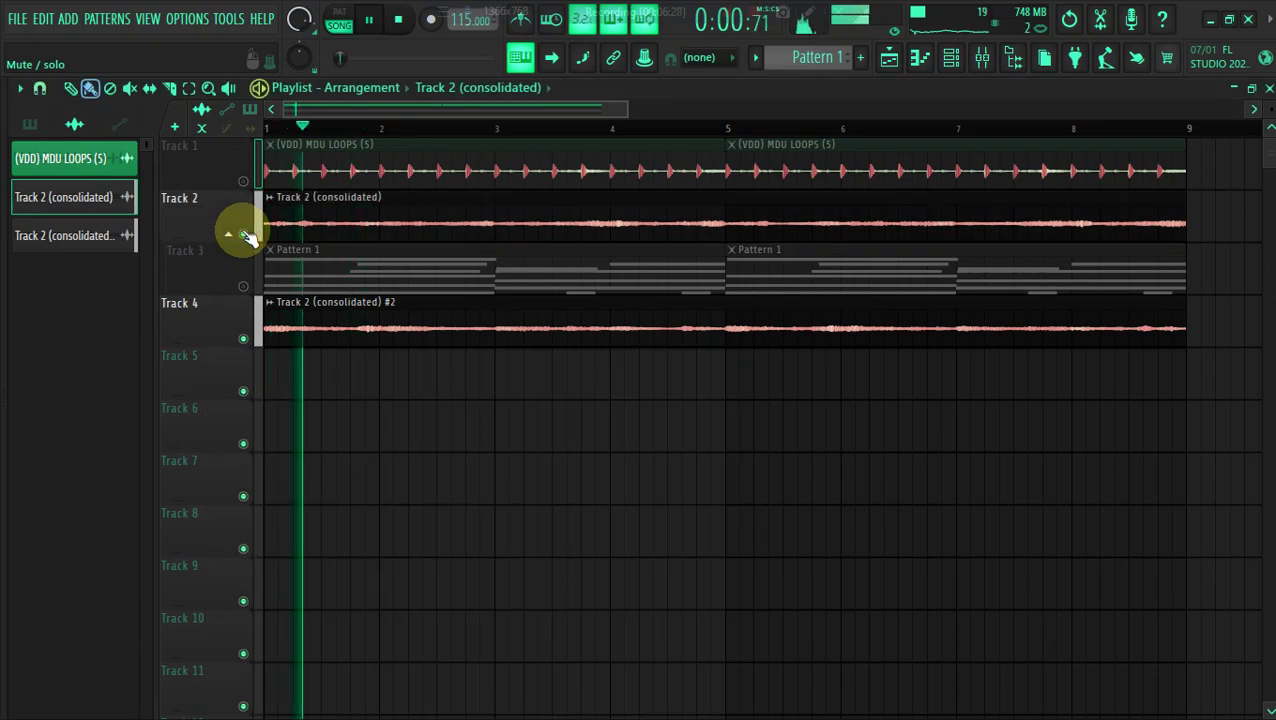
double_click(340, 221)
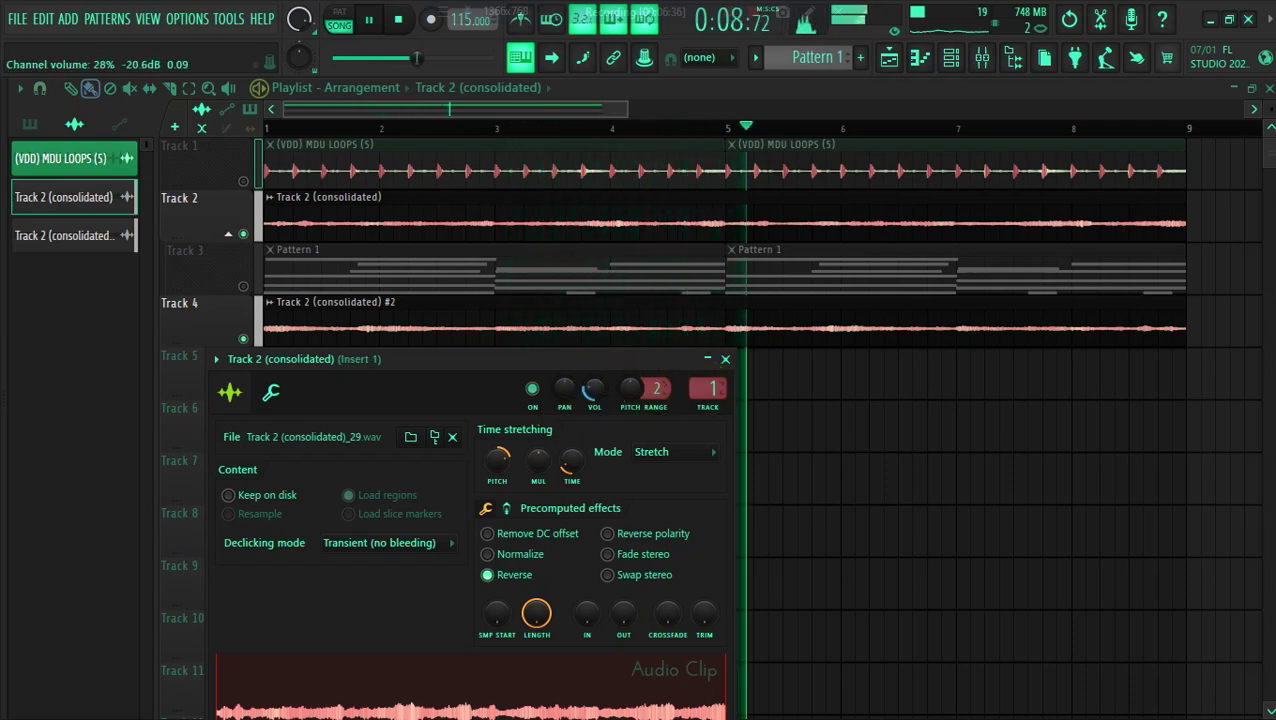
Compare the mix with Track 3 unmuted and muted again, unmute Track 1's drum loop, and mute Track 2
click(243, 286)
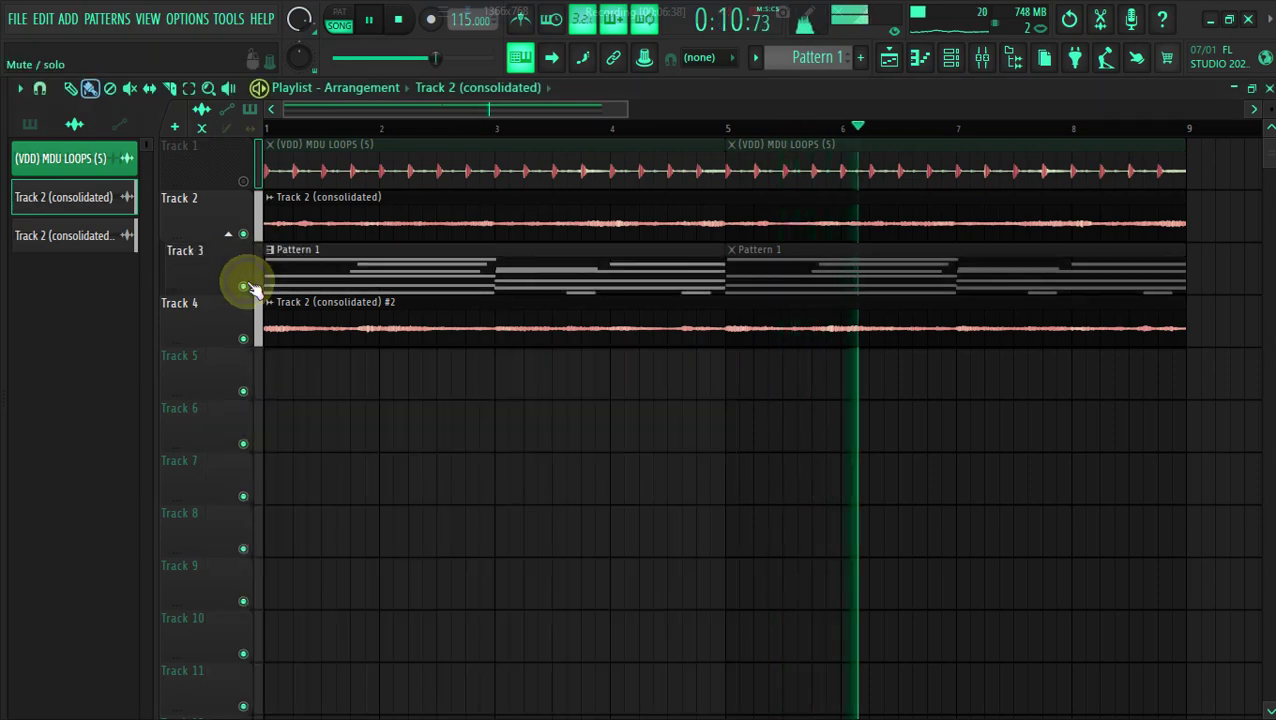
key(space)
click(245, 286)
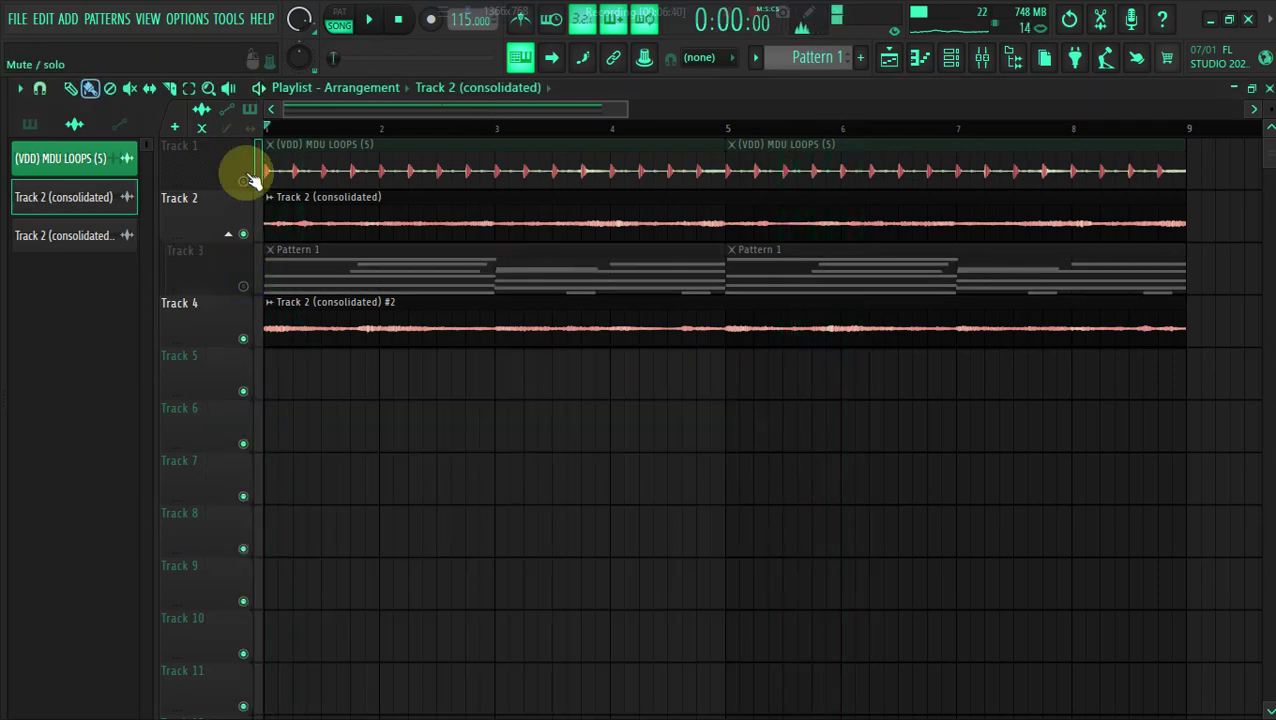
click(245, 180)
key(space)
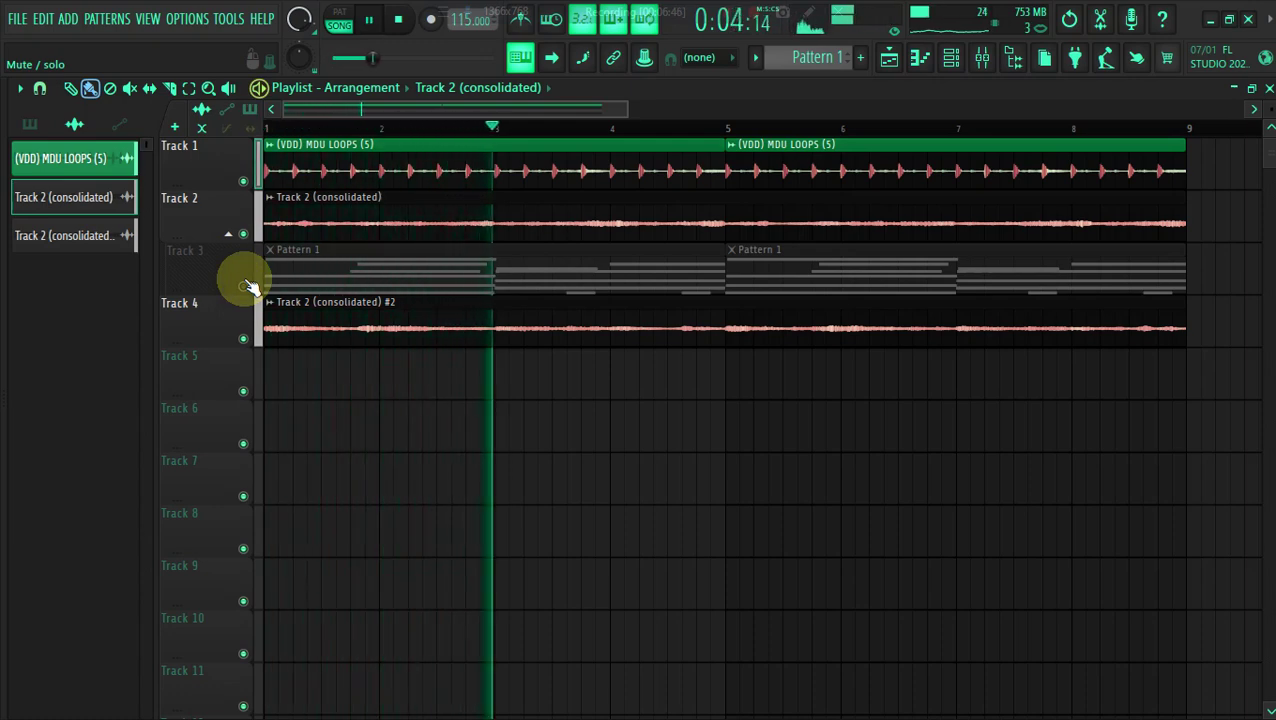
click(244, 236)
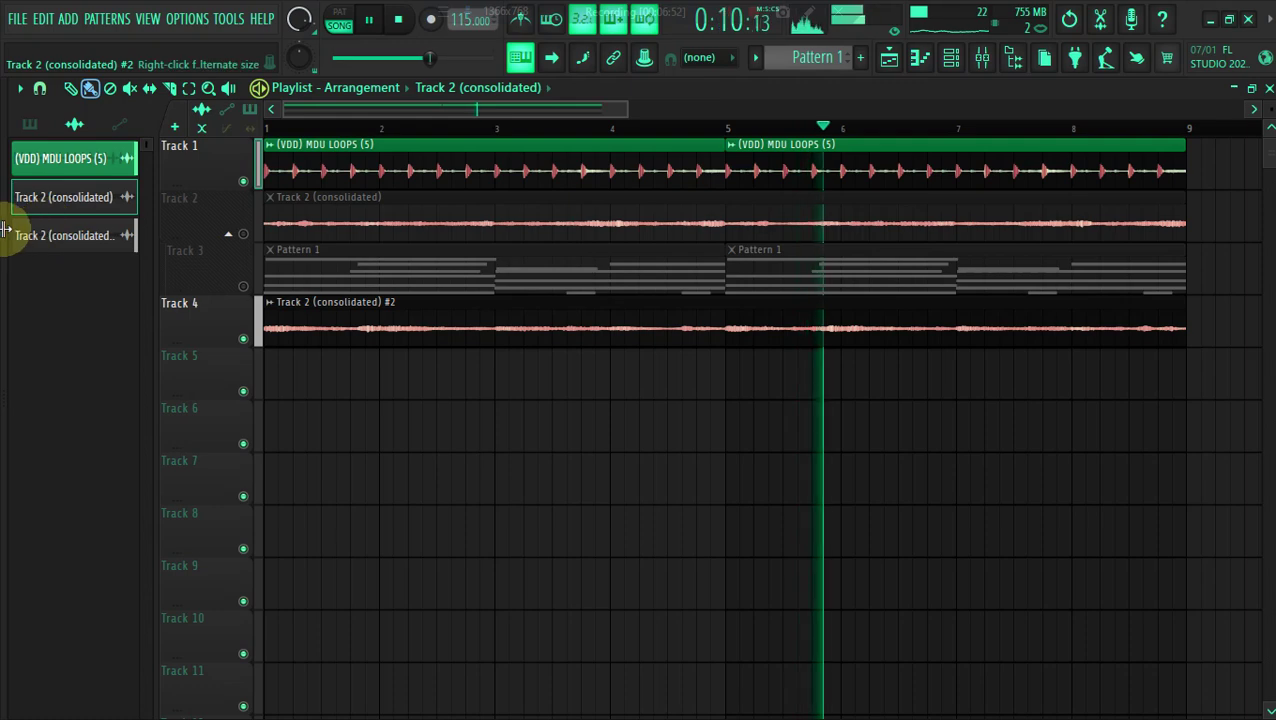
Preview other loops in the (VDD) LOOPS folder and place (VDD) MDU LOOPS (7) at bar 1 on Track 5
mouse_move(6, 235)
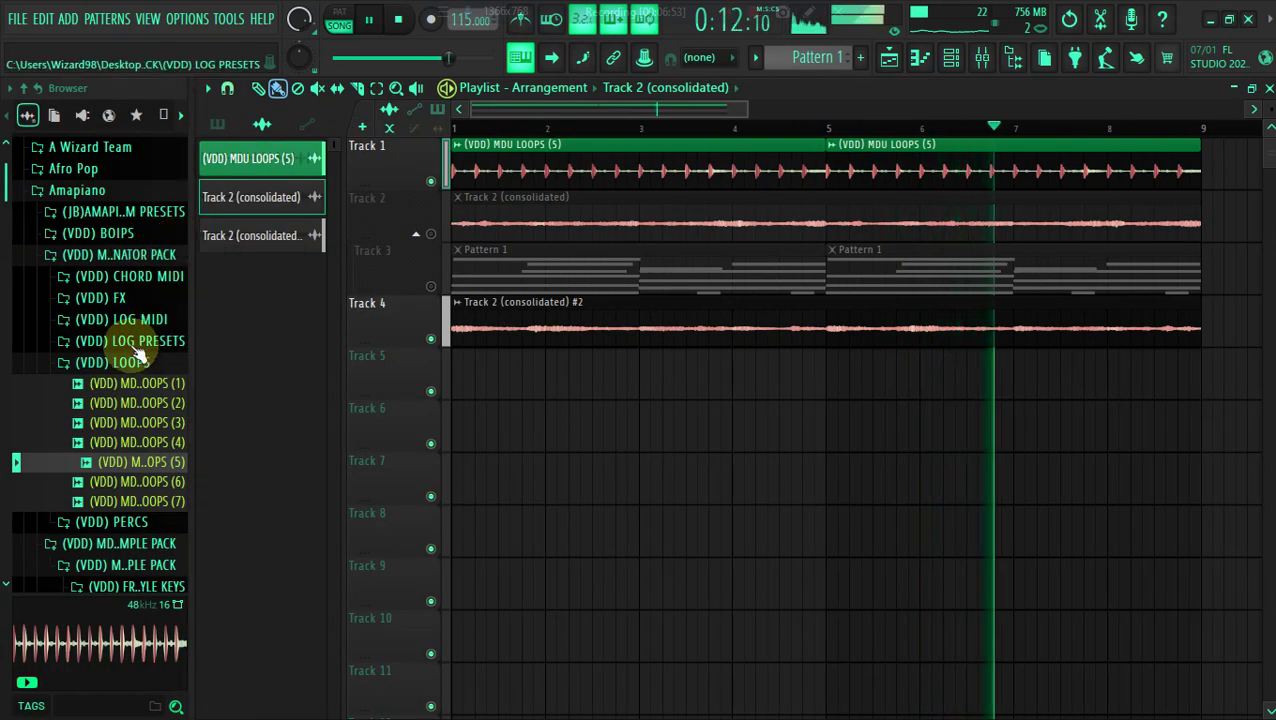
key(space)
click(133, 383)
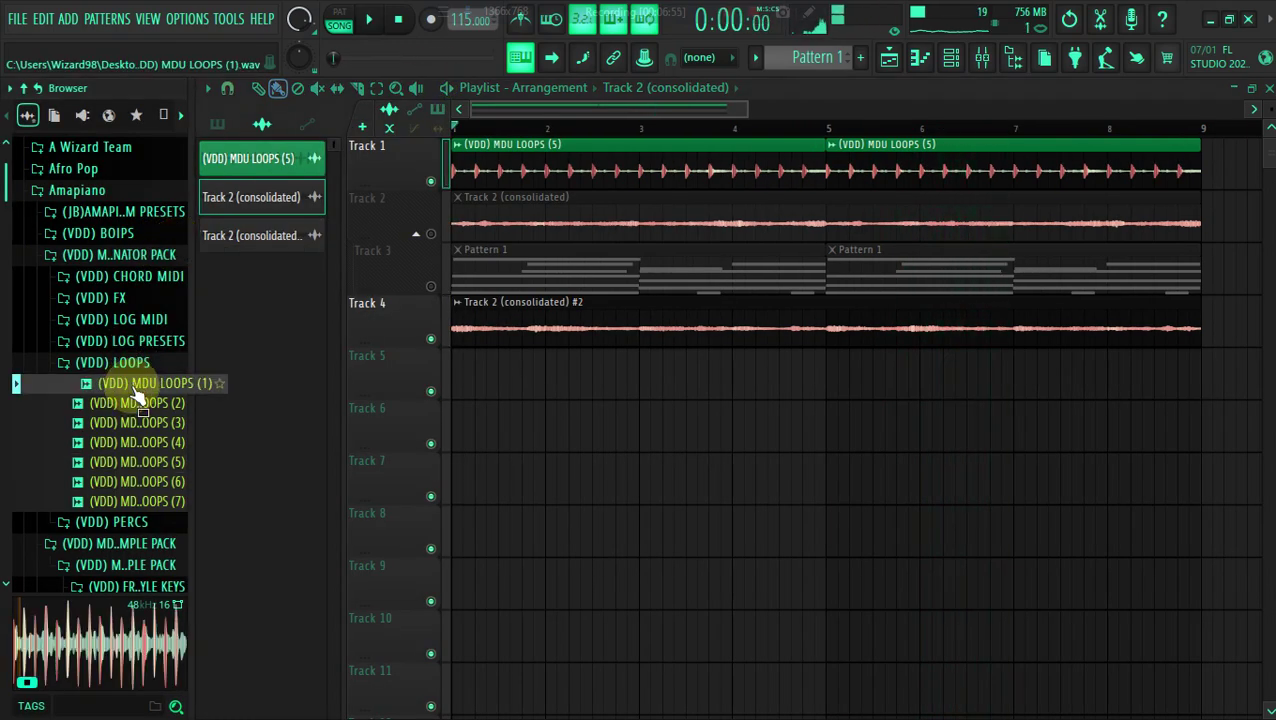
click(145, 482)
click(145, 503)
drag(440, 412, 470, 371)
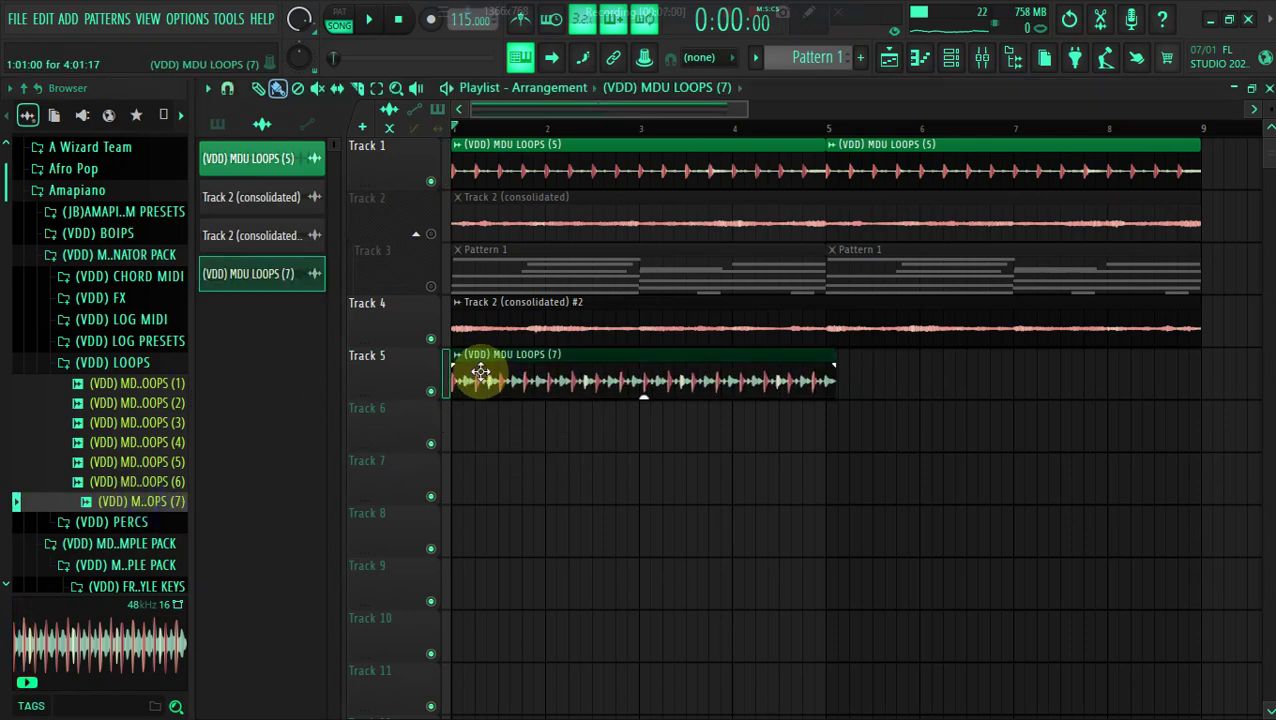
Set the (VDD) MDU LOOPS (7) clip's time-stretching mode to Stretch
double_click(481, 372)
click(650, 268)
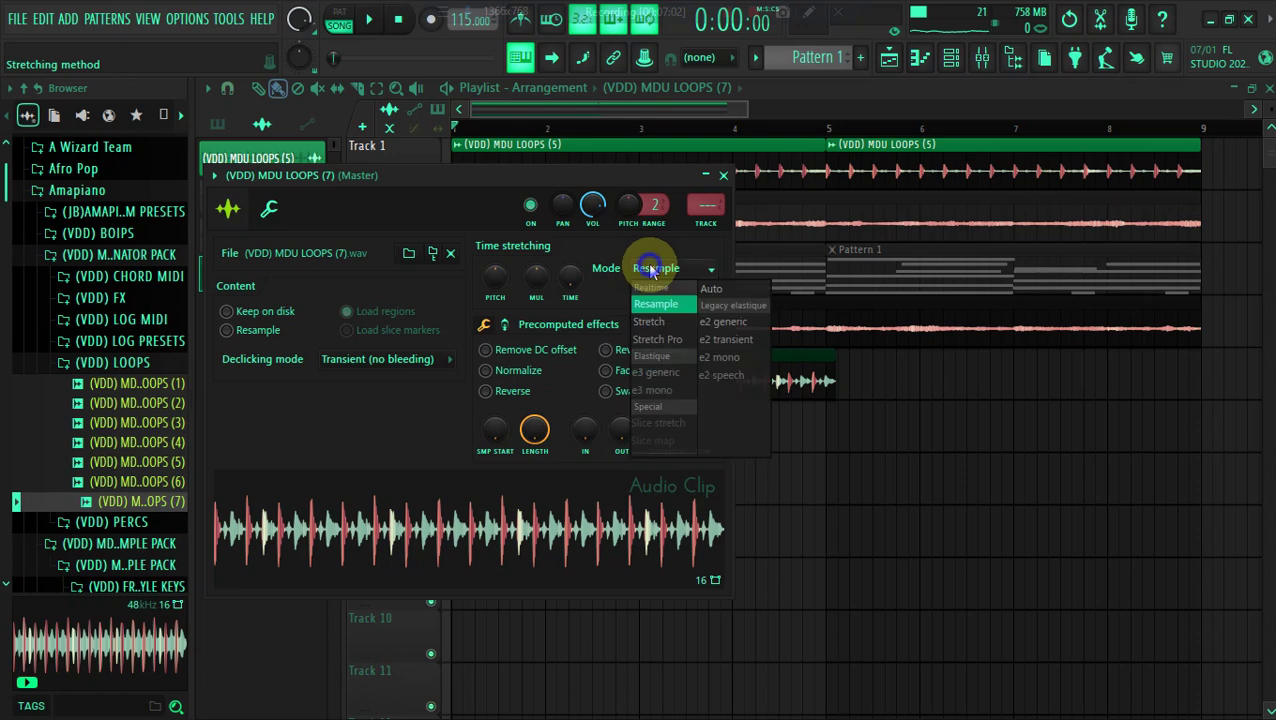
click(648, 321)
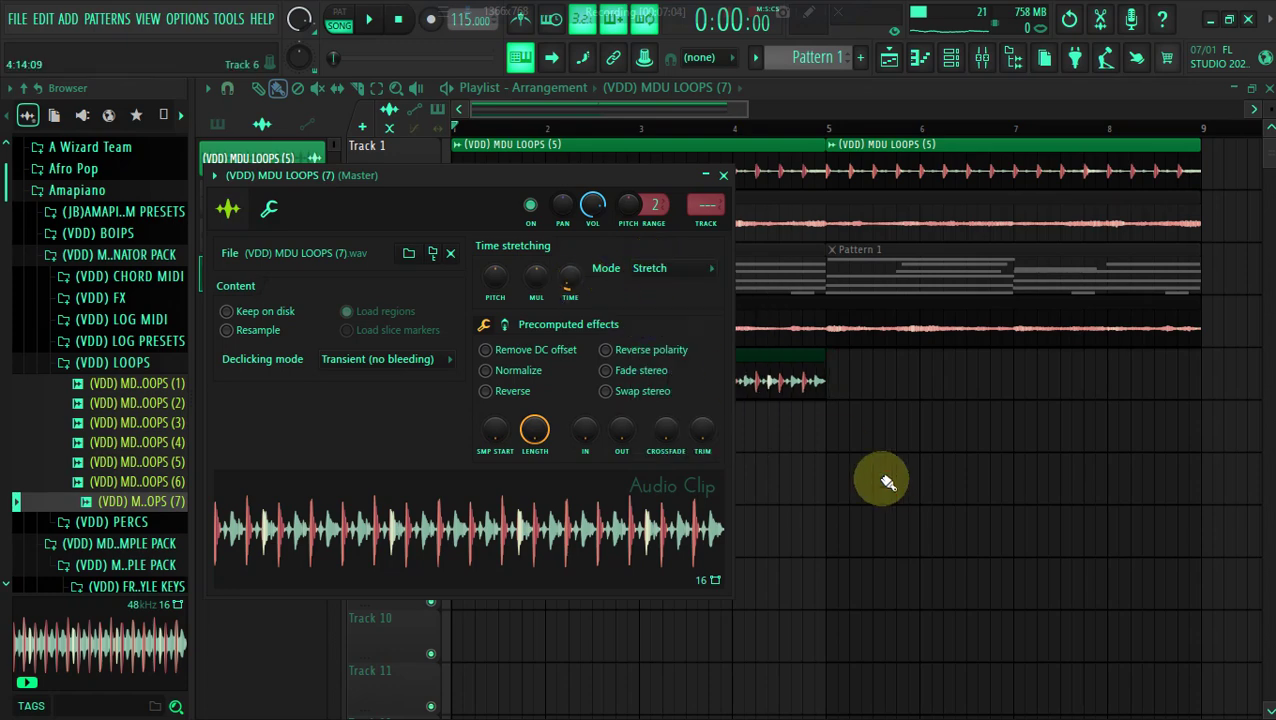
key(Escape)
Delete the first Track 1 loop clip and the Track 2 audio clip, and add a second (VDD) MDU LOOPS (7) clip at bar 5 on Track 5
right_click(598, 162)
right_click(846, 205)
key(space)
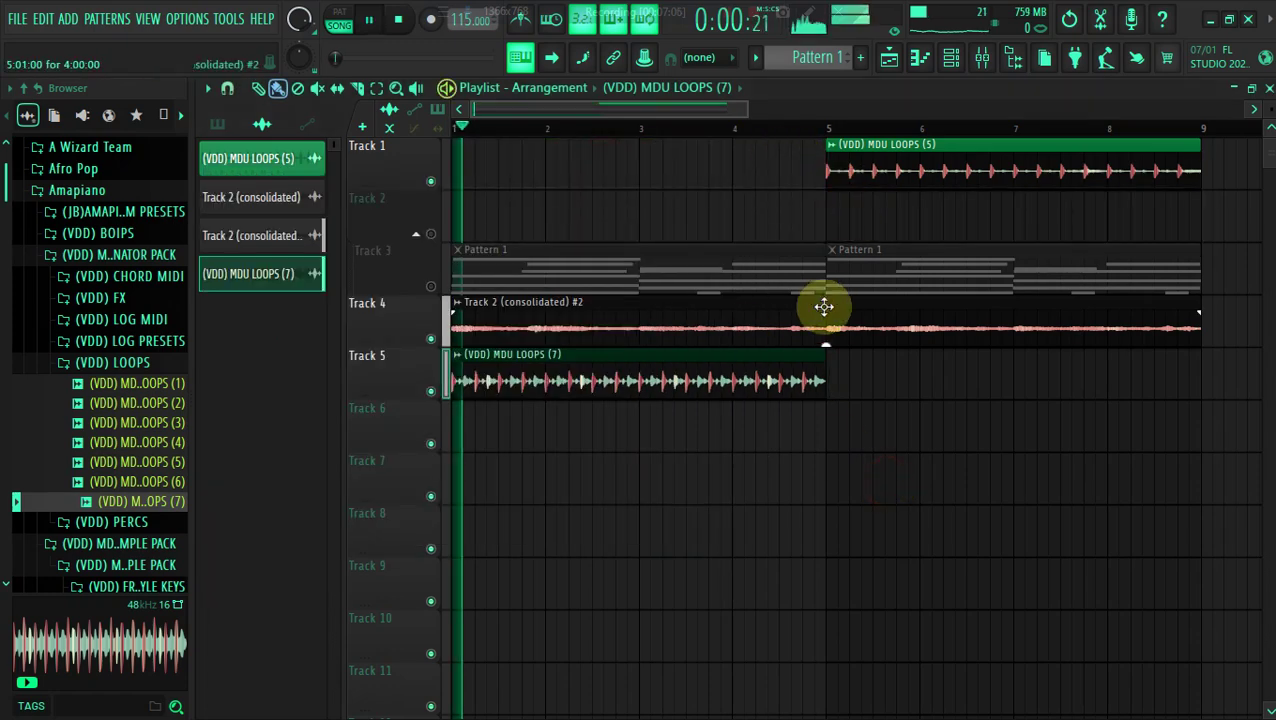
click(828, 368)
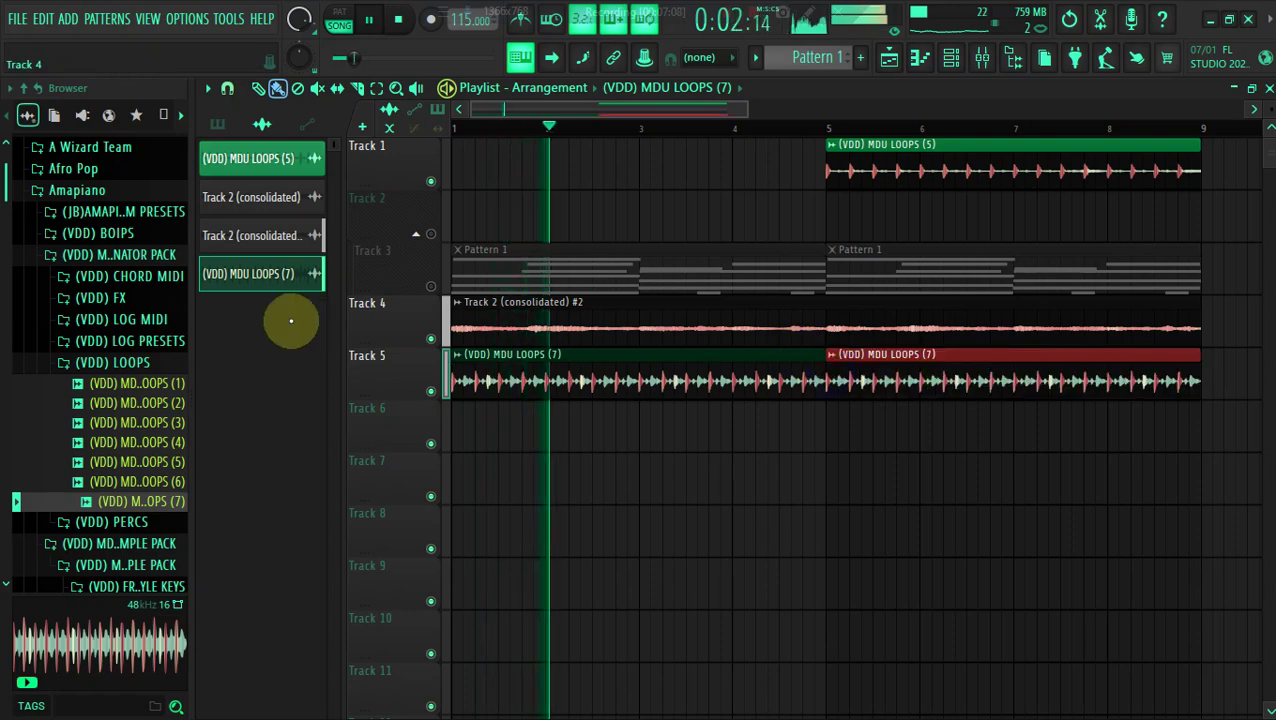
Hide the browser, undo the last playlist edits until the deleted Track 2 audio clip is restored, and unmute Track 2
key(alt+F8)
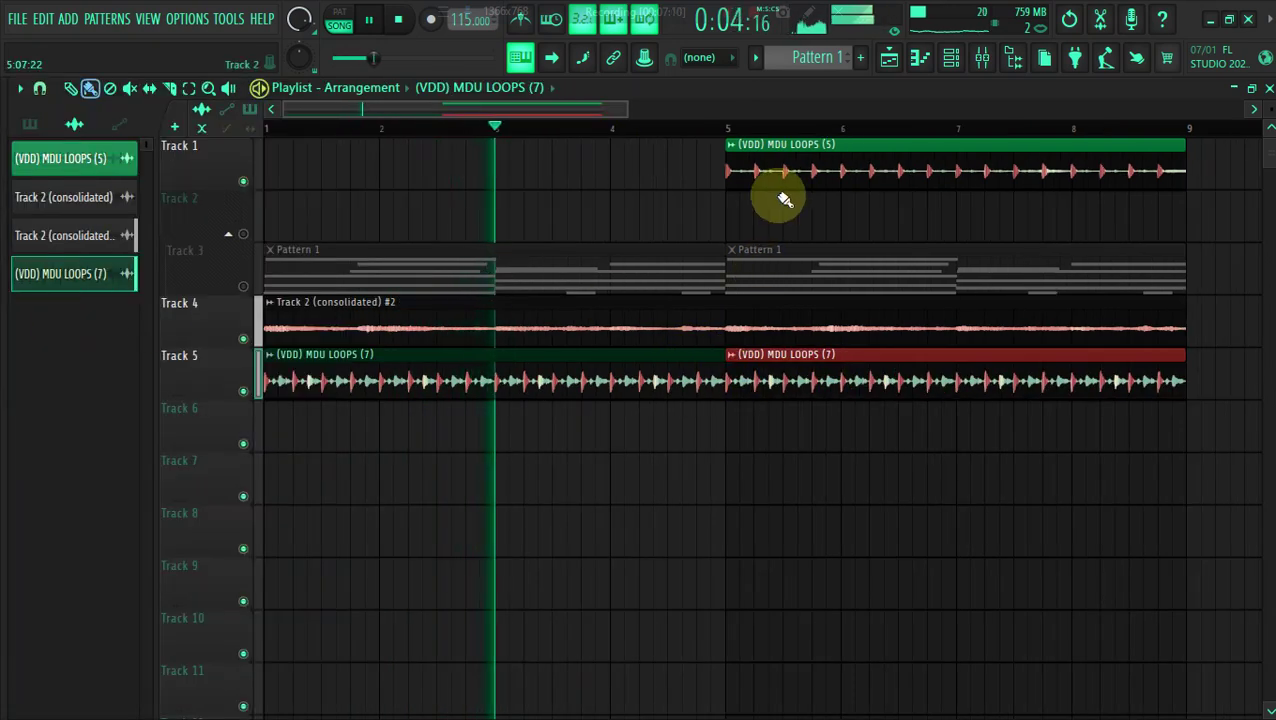
key(ctrl+z)
key(ctrl+z)
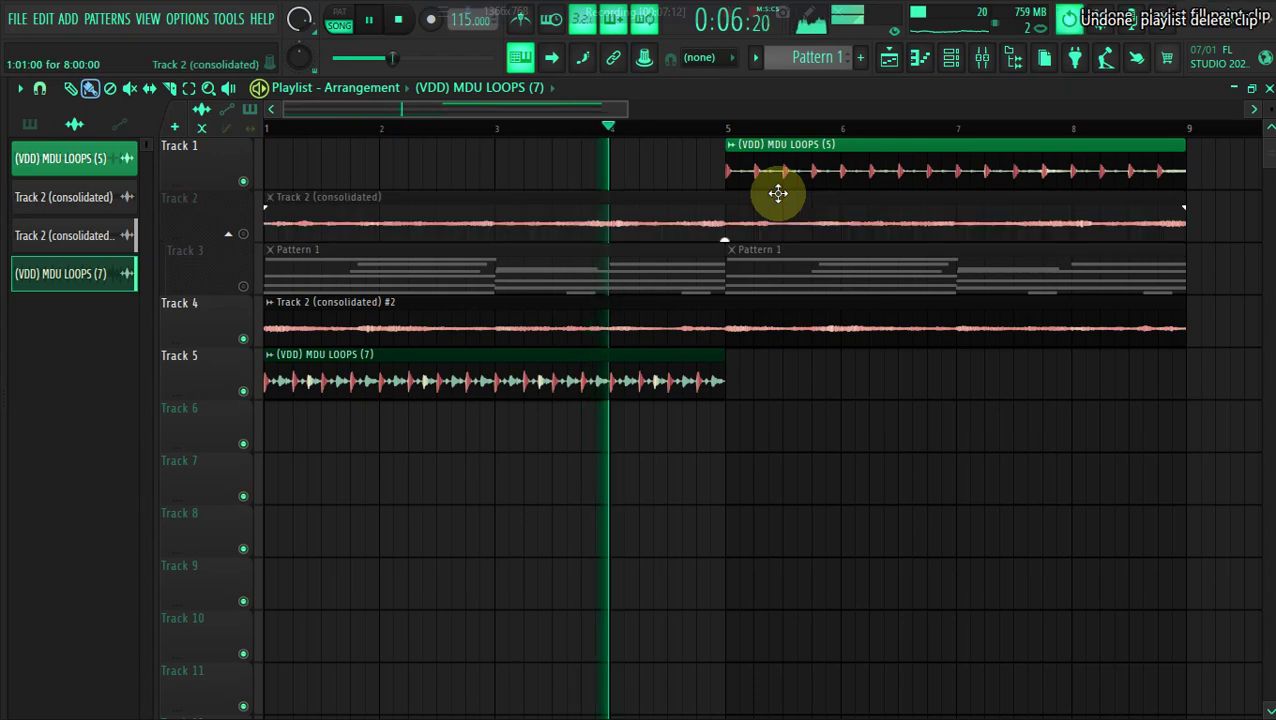
click(245, 233)
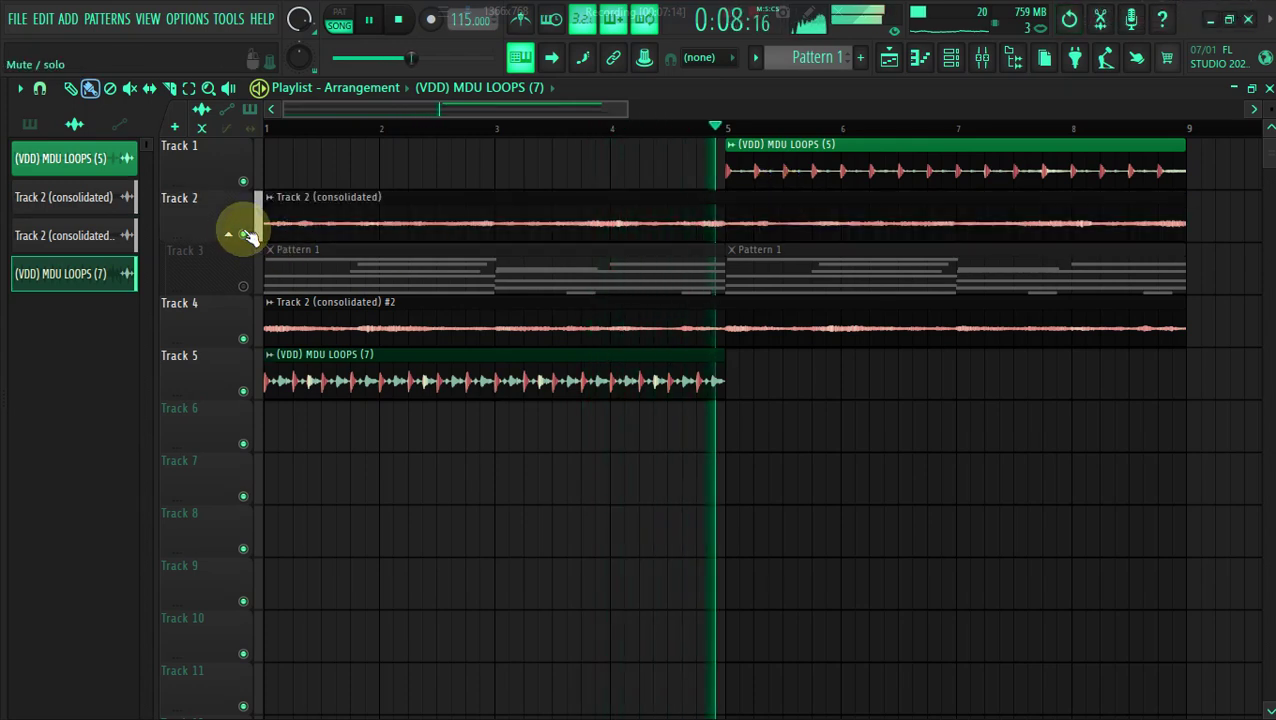
Add a second (VDD) MDU LOOPS (7) clip at bar 5 on Track 5 and delete the remaining Track 1 loop clip
click(726, 373)
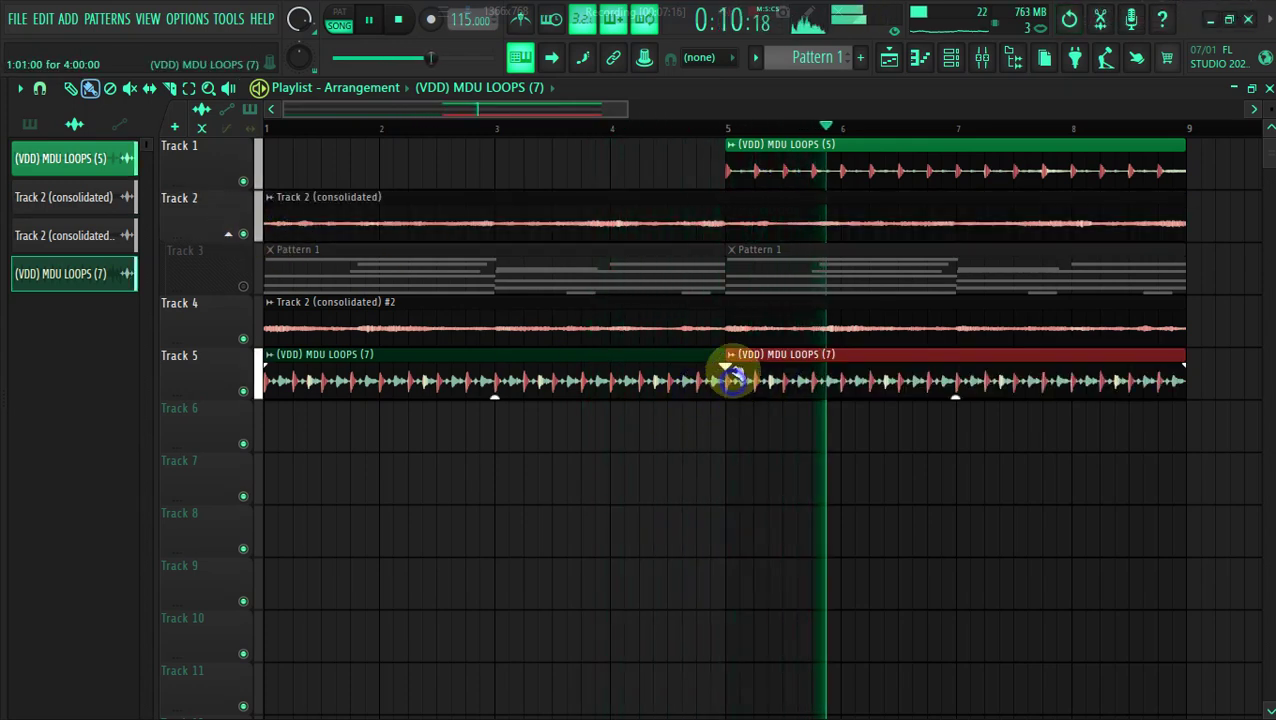
right_click(744, 168)
drag(632, 108, 605, 97)
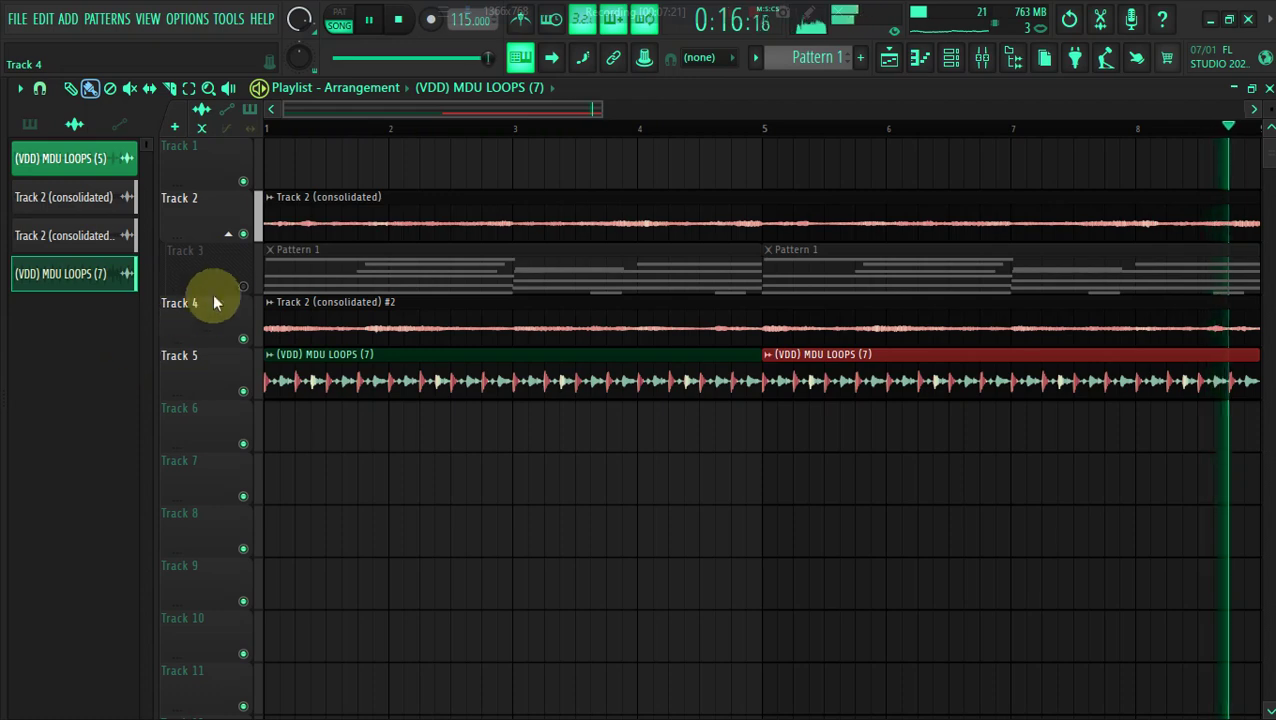
Unmute Track 3, mute Tracks 2 and 4, and play the Pattern 1 chords from the start with the Track 5 loop
key(space)
click(243, 286)
click(243, 233)
click(243, 338)
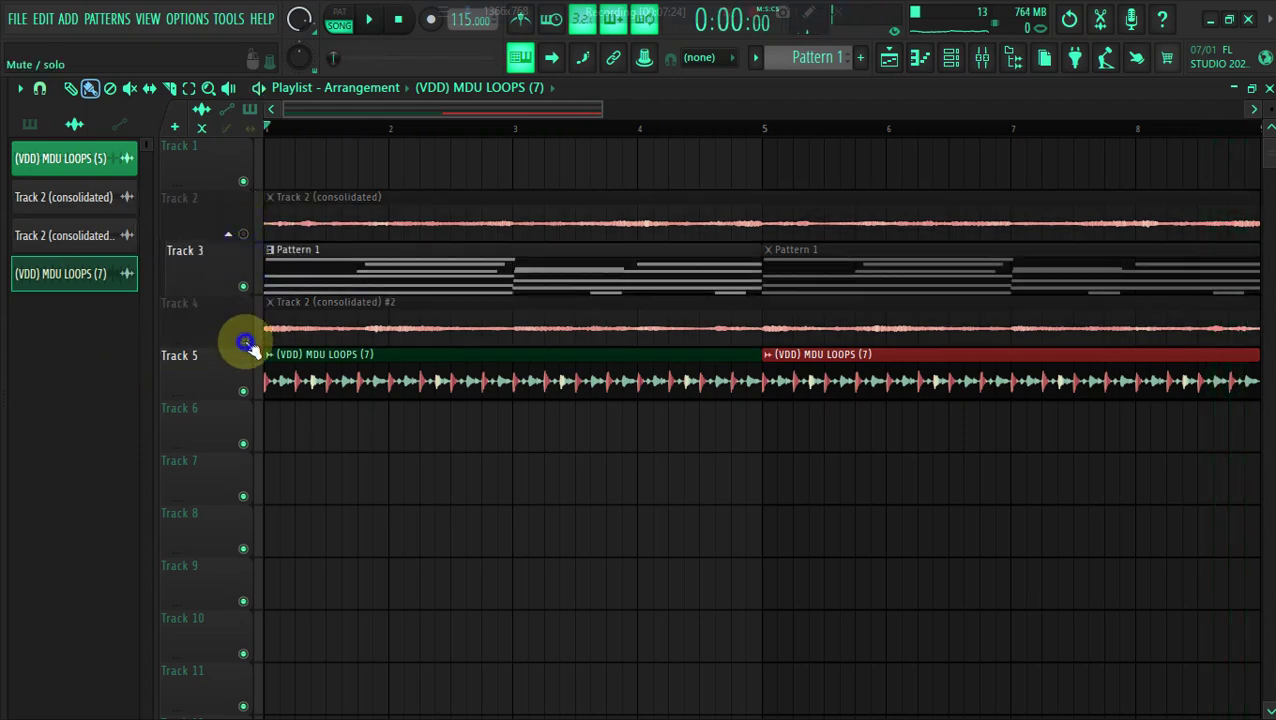
key(space)
click(346, 282)
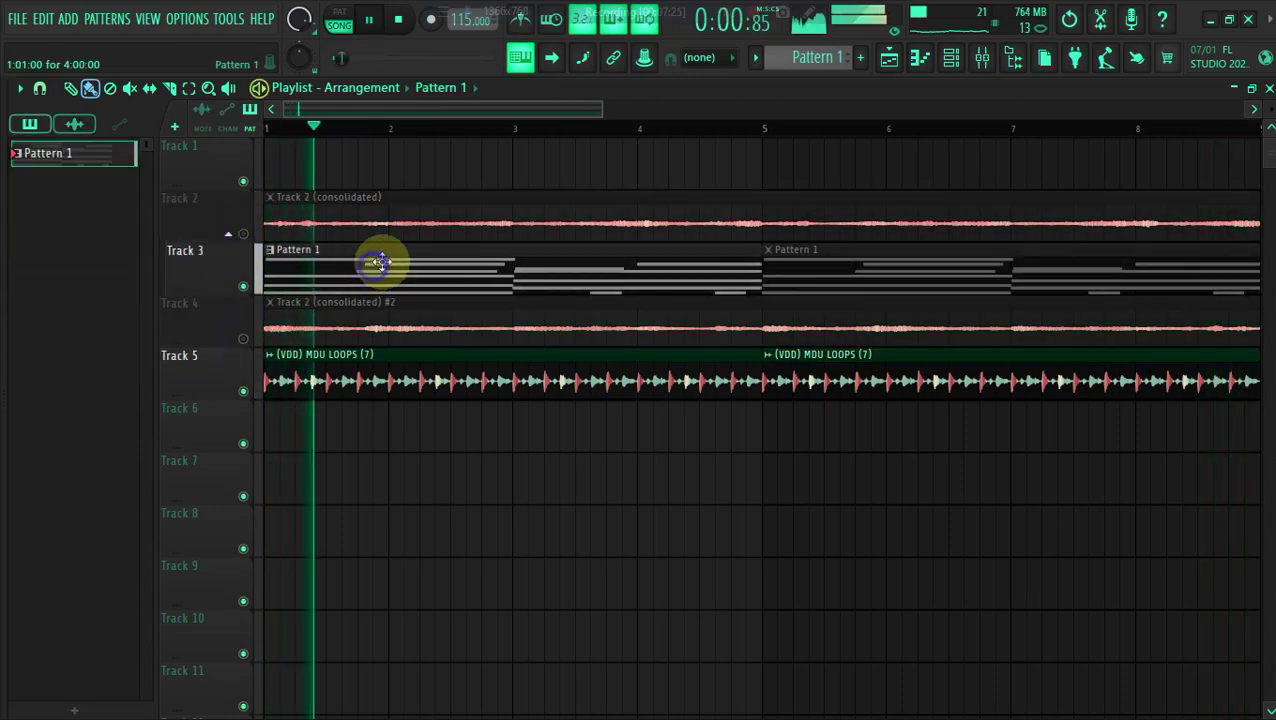
Show the Unsorted channels in the channel rack, mute the first Lounge EP-4 channel, and close the rack
click(949, 58)
click(168, 149)
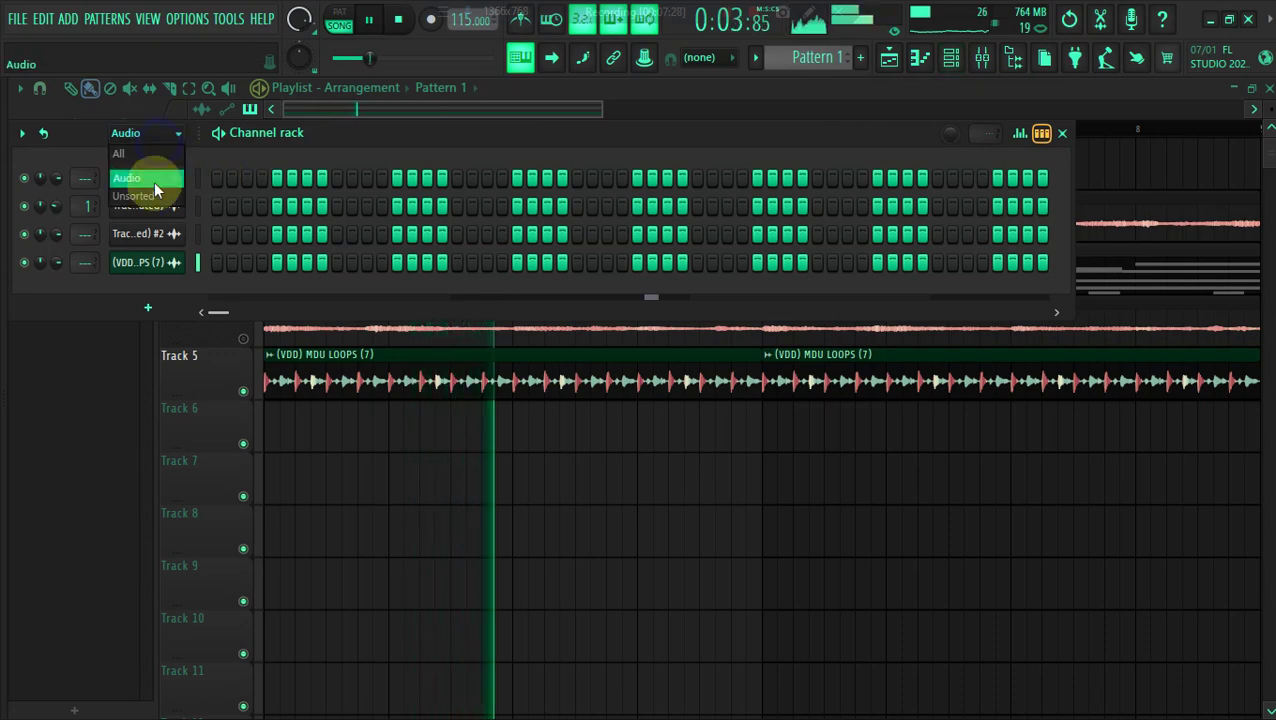
click(158, 188)
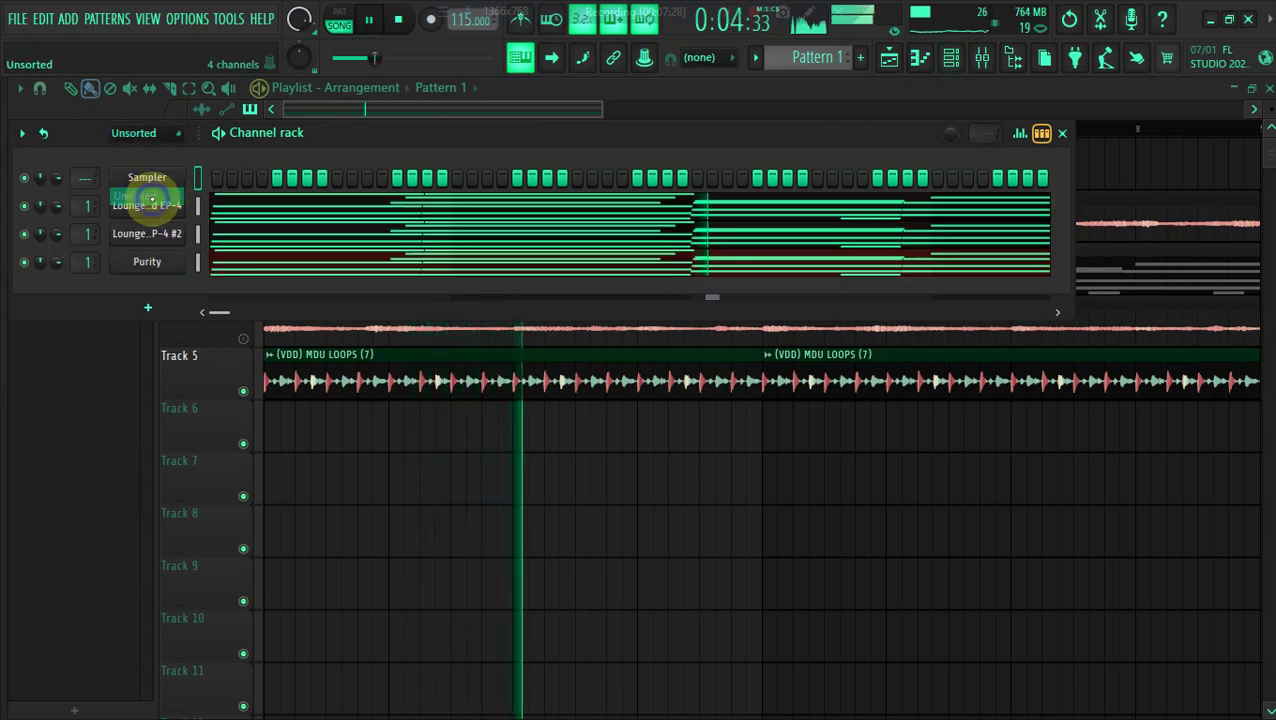
click(25, 207)
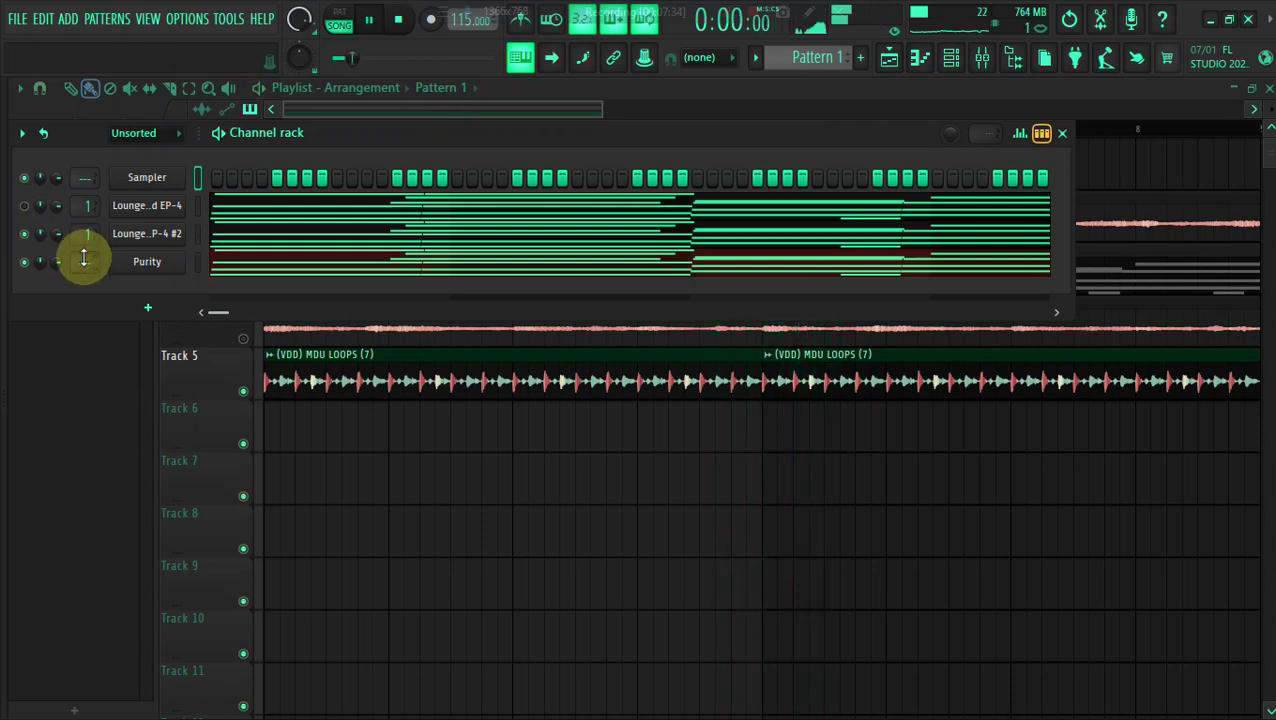
key(F6)
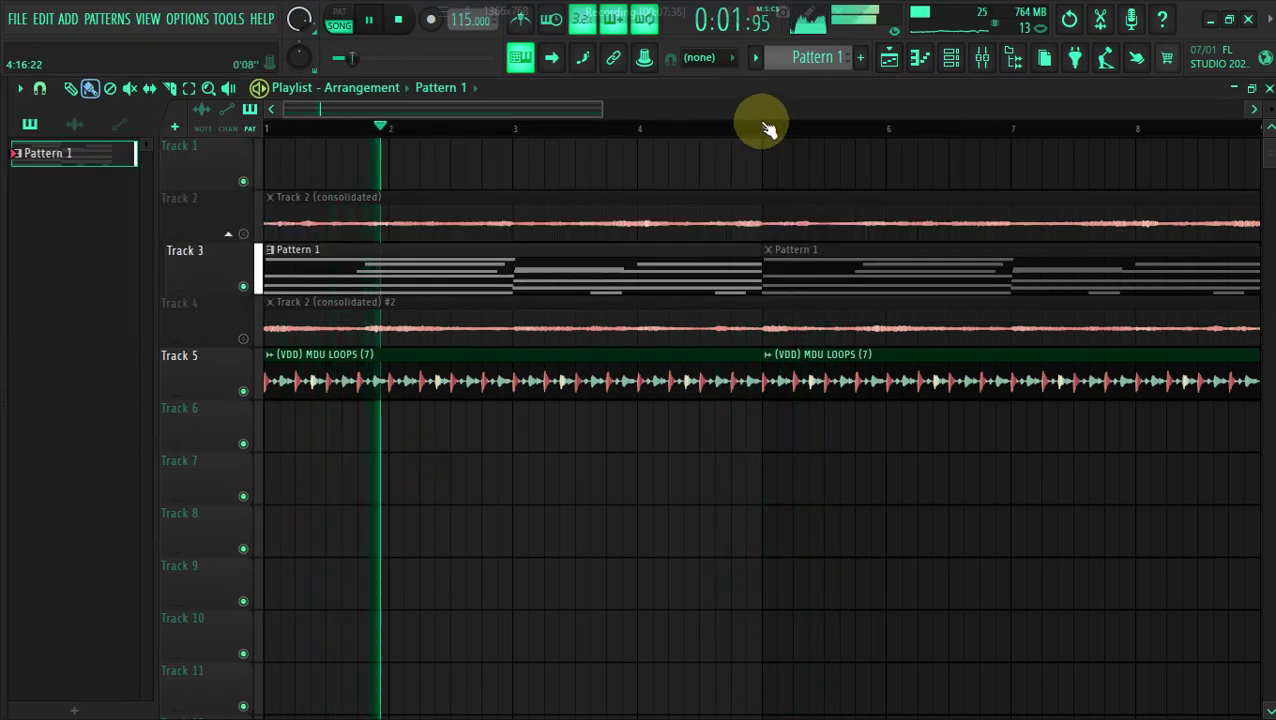
Place an unmuted Pattern 1 clip at bar 5 on Track 3 so the chords cover bars 5 to 9
click(766, 262)
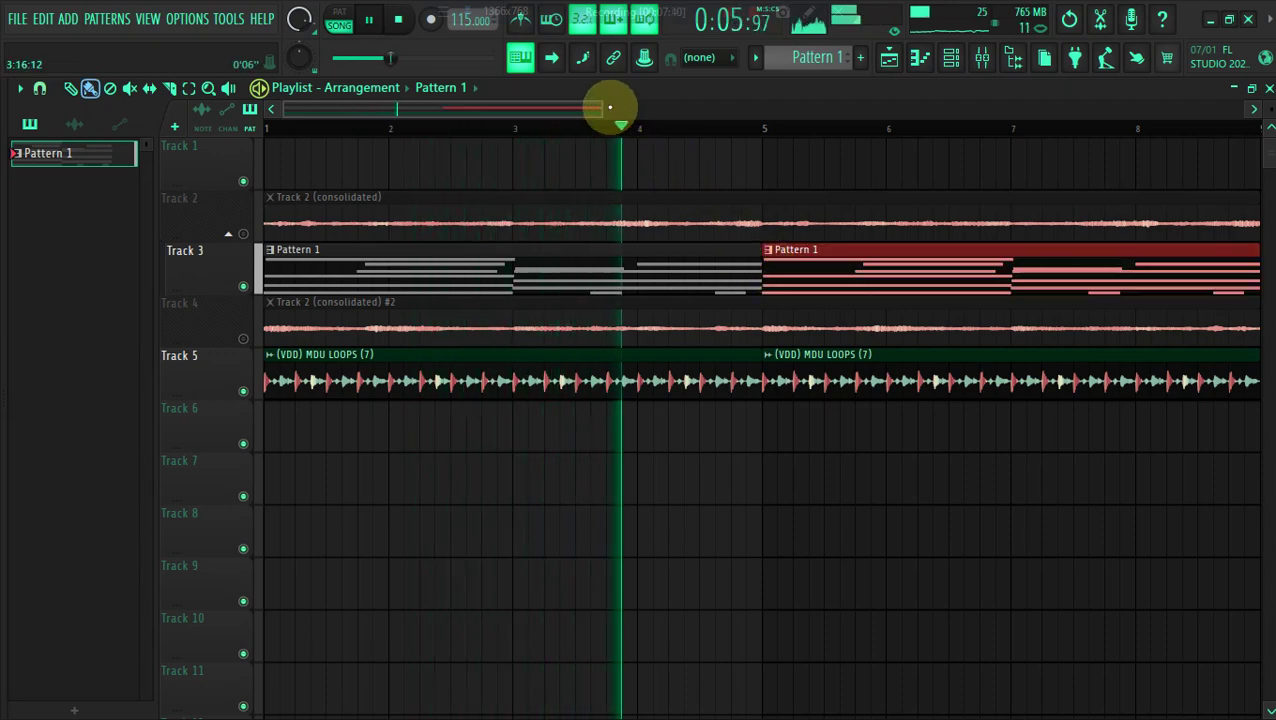
drag(600, 103, 678, 128)
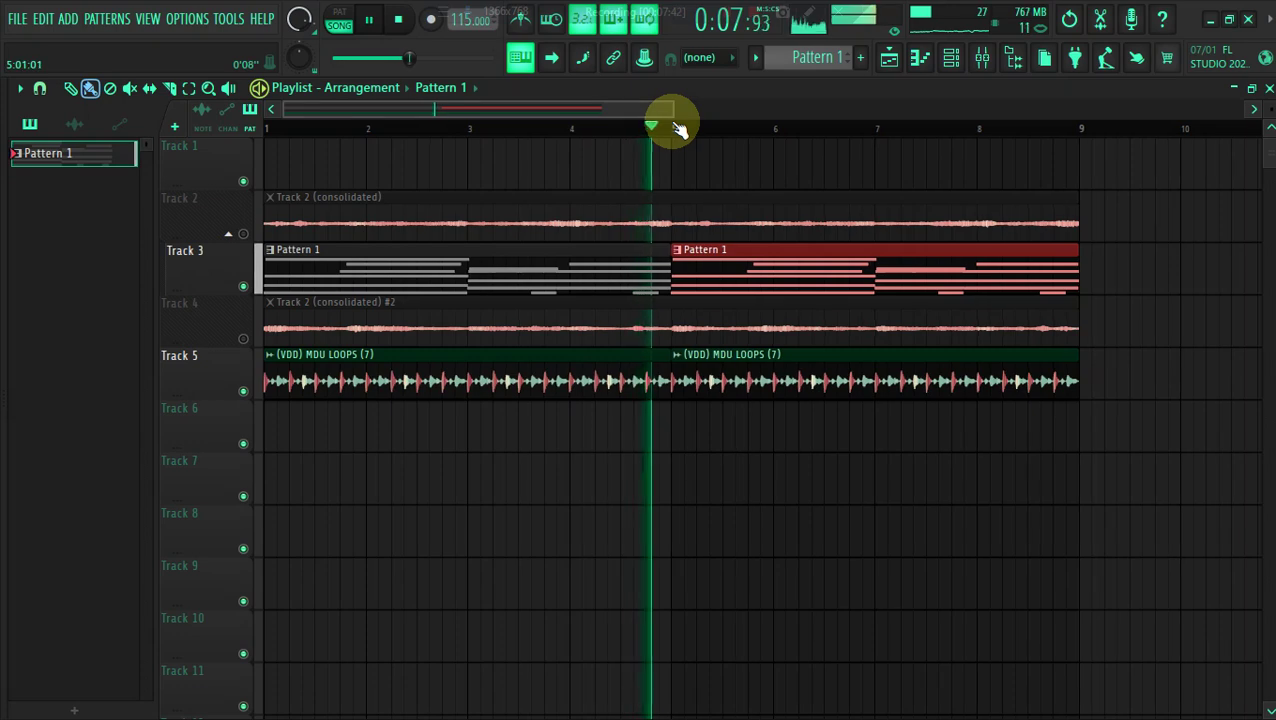